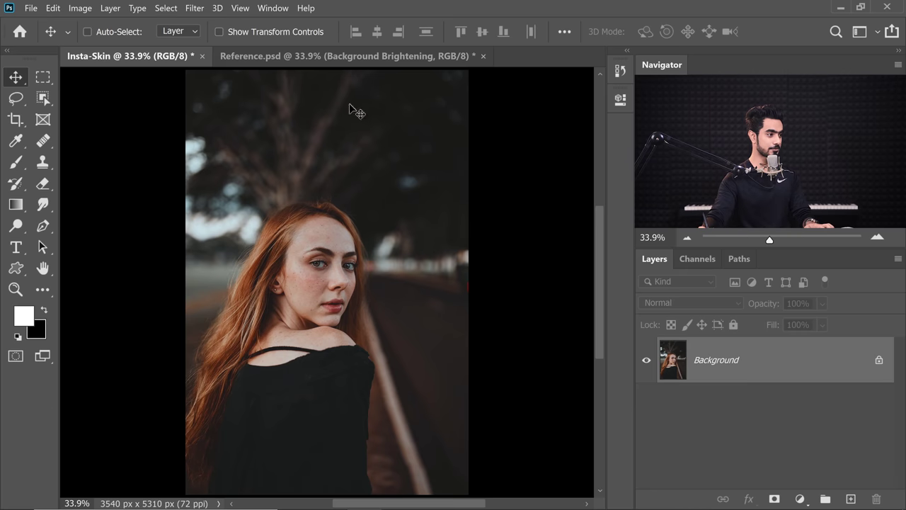
# Add a Curves adjustment layer above the Background
pyautogui.scroll(5, 344, 283)
pyautogui.moveTo(344, 289); pyautogui.dragTo(327, 303)
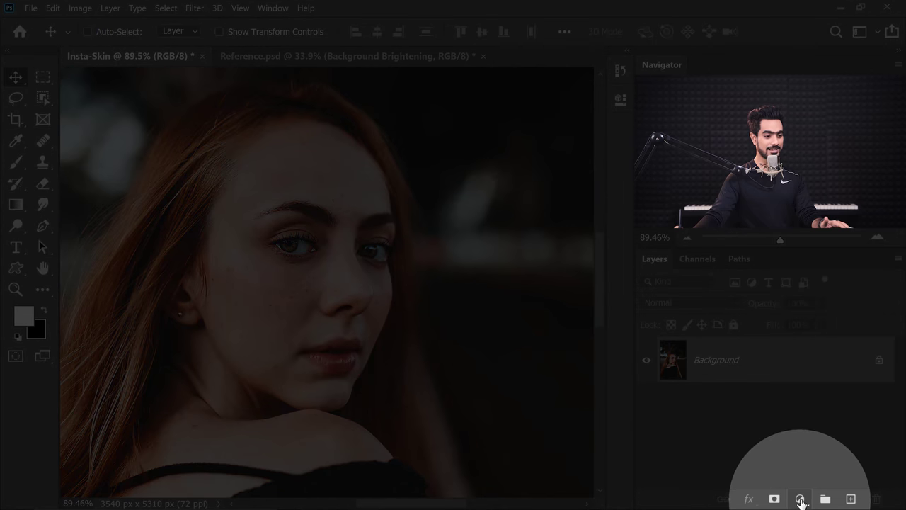
pyautogui.click(800, 499)
pyautogui.click(801, 323)
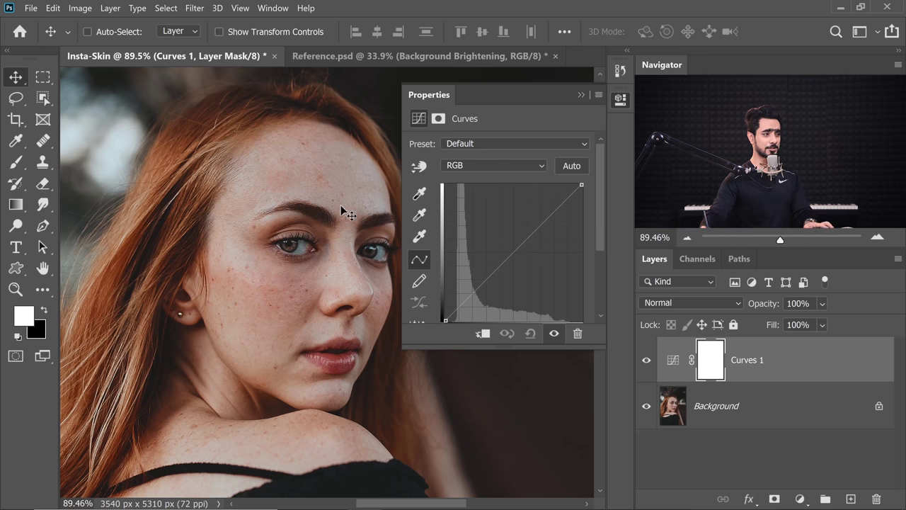
# Activate the on-image targeted adjustment for the curve and set its sample size to 5 by 5 Average
pyautogui.scroll(4, 341, 209)
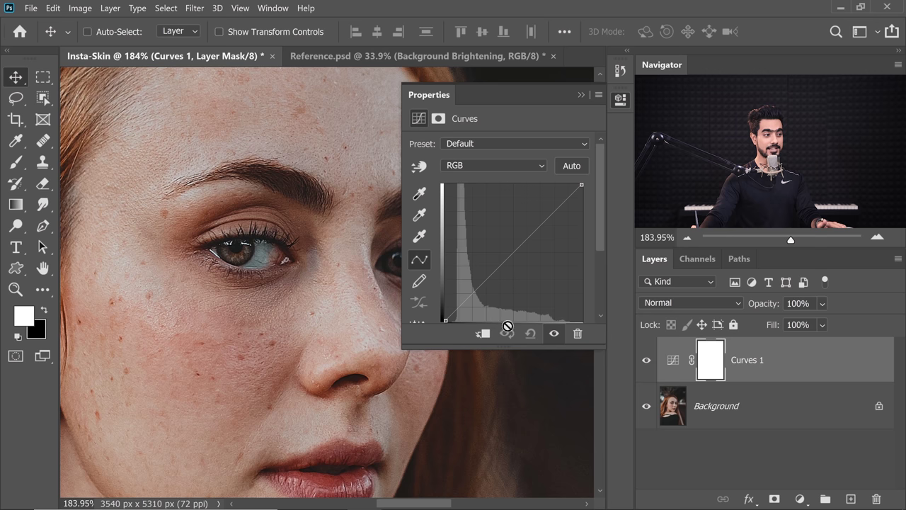
pyautogui.moveTo(512, 354); pyautogui.dragTo(510, 377)
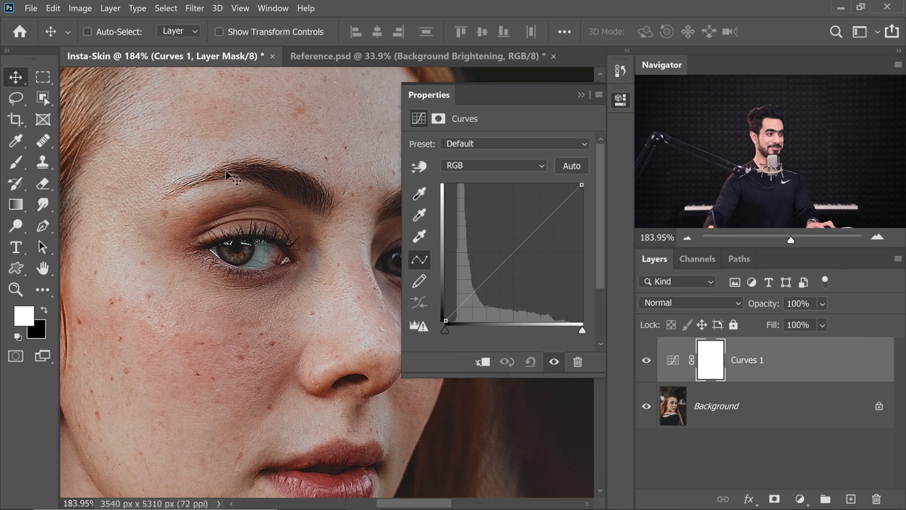
pyautogui.moveTo(226, 170); pyautogui.dragTo(319, 305)
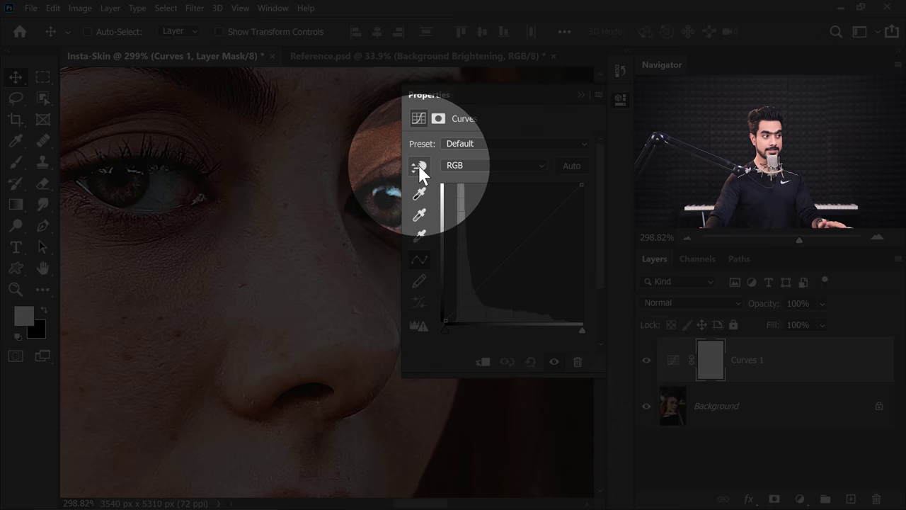
pyautogui.click(418, 167)
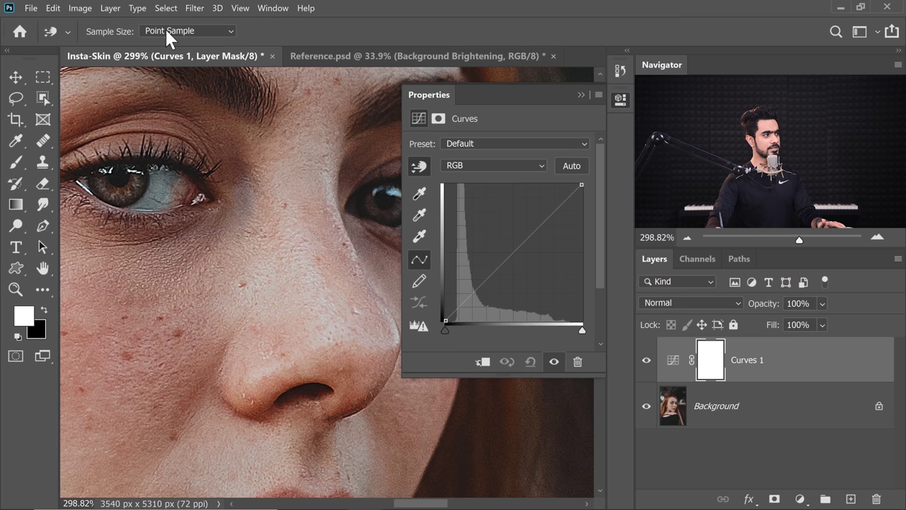
pyautogui.click(169, 31)
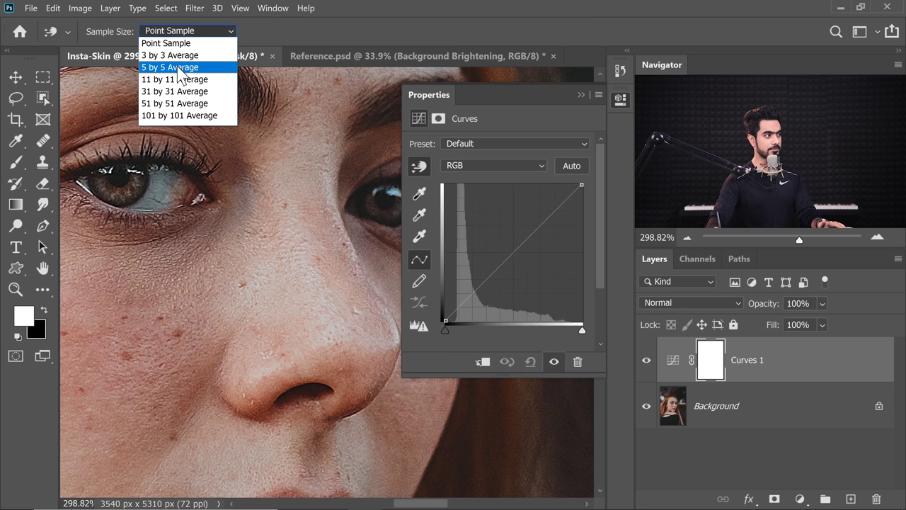
pyautogui.click(177, 67)
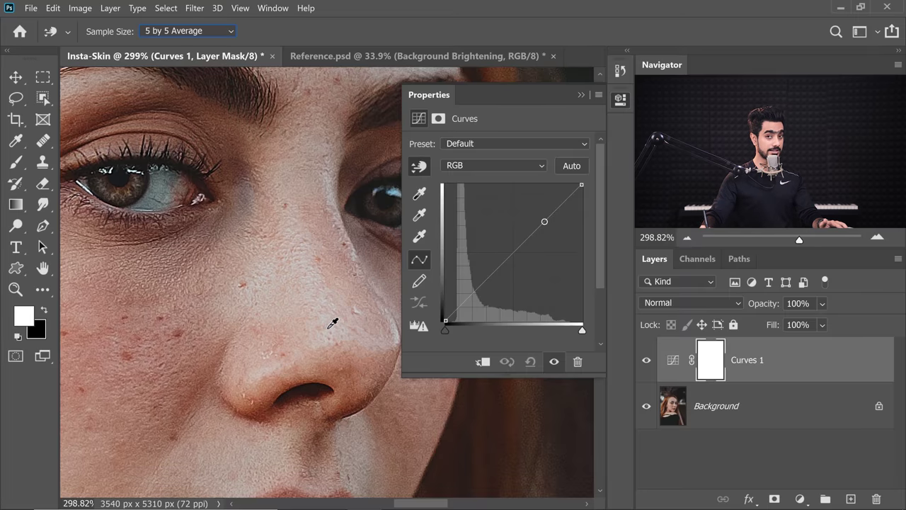
# Brighten the highlight tones sampled on the nose tip and darken the midtones sampled on the nose side for stronger skin contrast
pyautogui.click(334, 329)
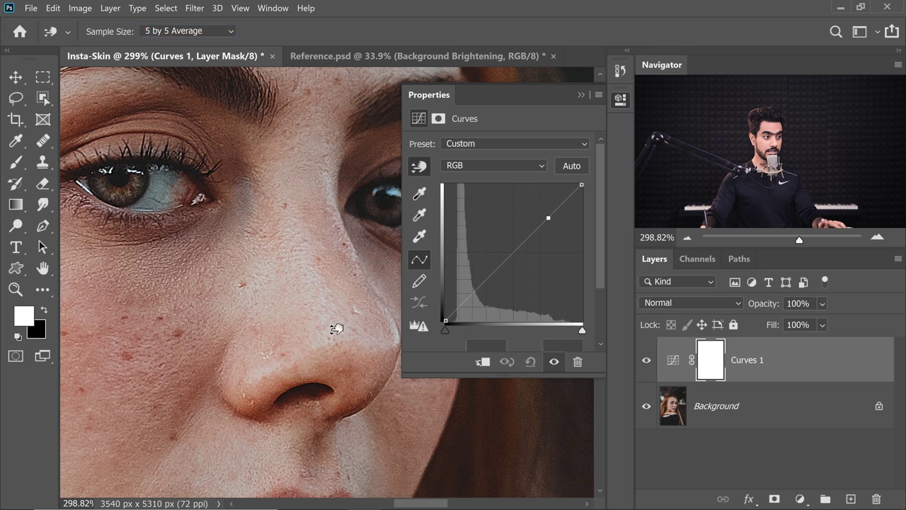
pyautogui.moveTo(336, 329); pyautogui.dragTo(344, 313)
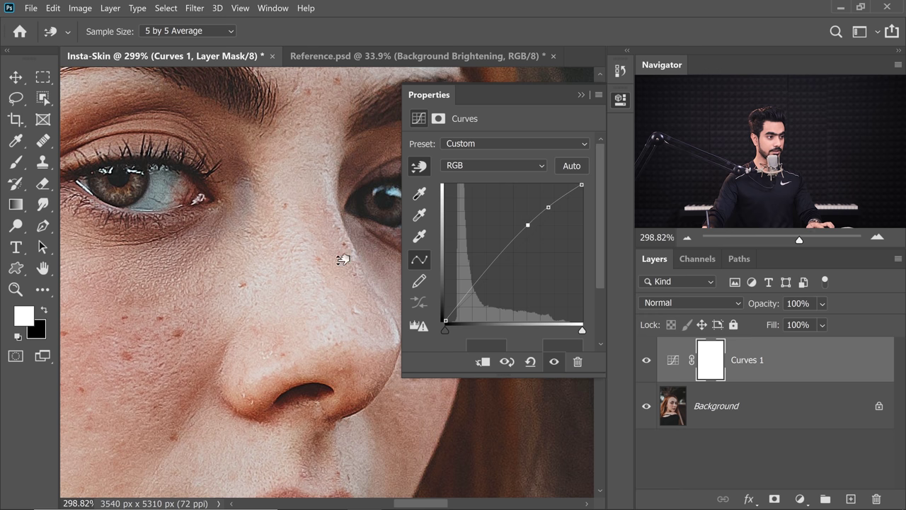
pyautogui.moveTo(342, 261); pyautogui.dragTo(338, 285)
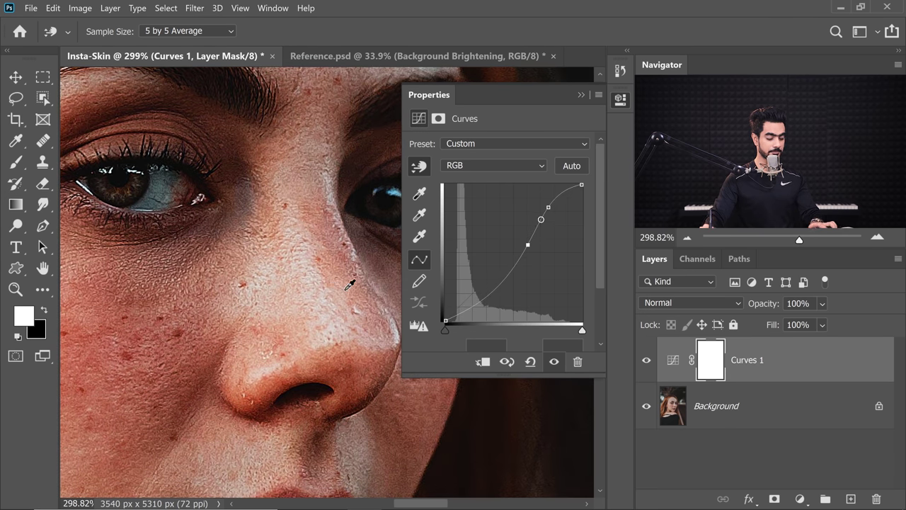
# Lift the shadow tones sampled on the neck, pull the curve's white point slightly inward, and compare the result with the original
pyautogui.hotkey('ctrl', '-')
pyautogui.hotkey('ctrl', '-')
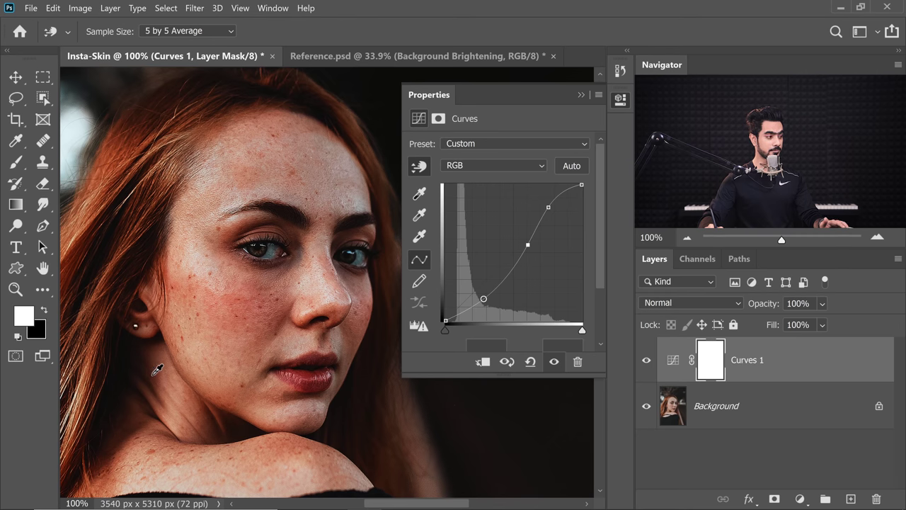
pyautogui.moveTo(156, 373); pyautogui.dragTo(155, 362)
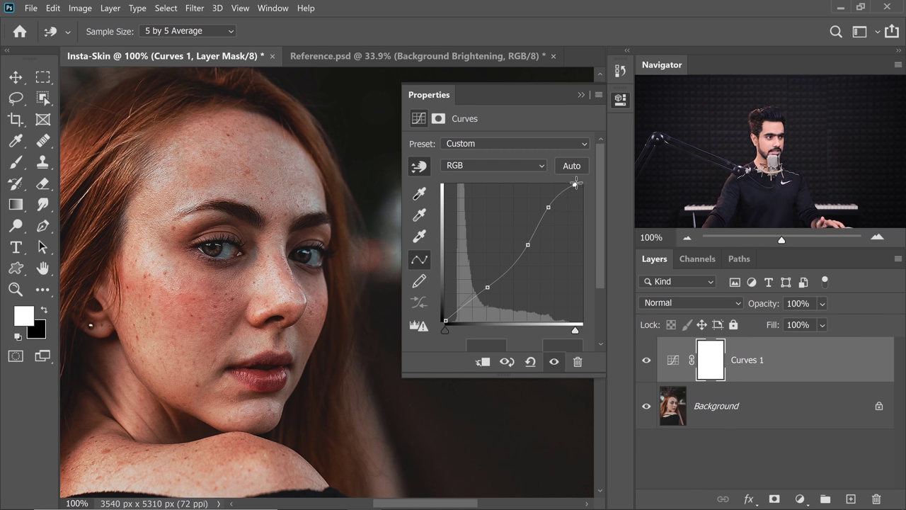
pyautogui.moveTo(576, 183); pyautogui.dragTo(568, 184)
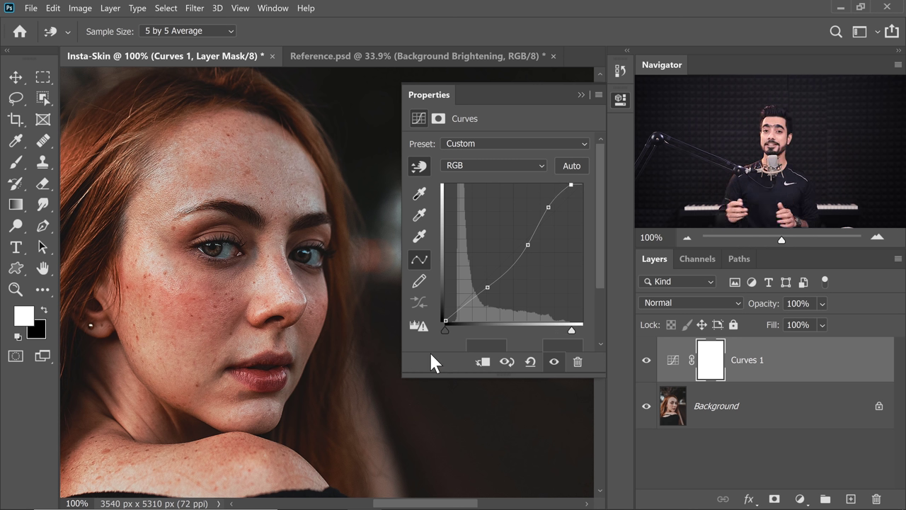
pyautogui.click(646, 362)
pyautogui.click(647, 362)
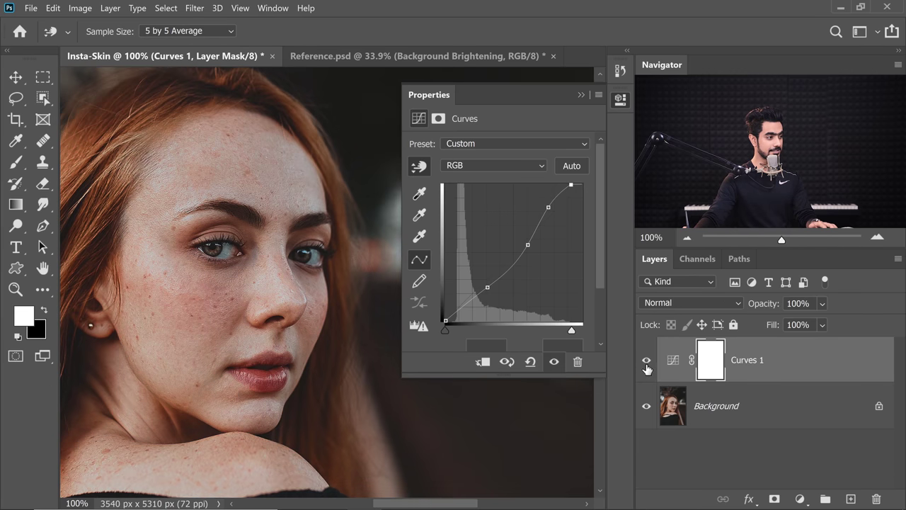
# Set the Curves 1 layer's blend mode to Luminosity and invert its layer mask to black
pyautogui.click(579, 94)
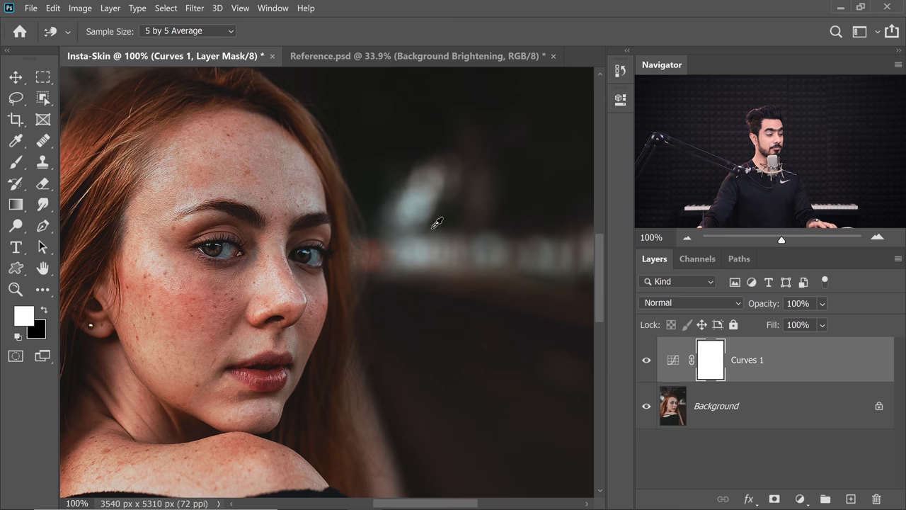
pyautogui.scroll(-3, 273, 269)
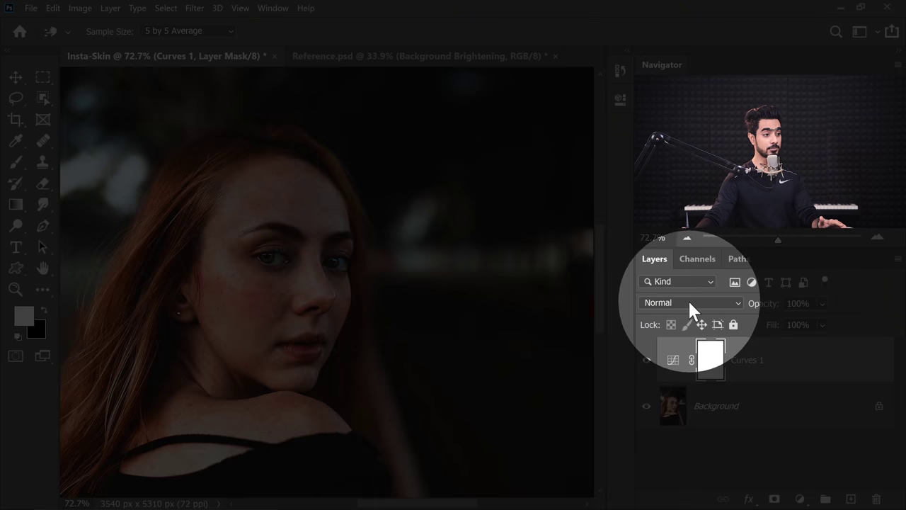
pyautogui.click(687, 303)
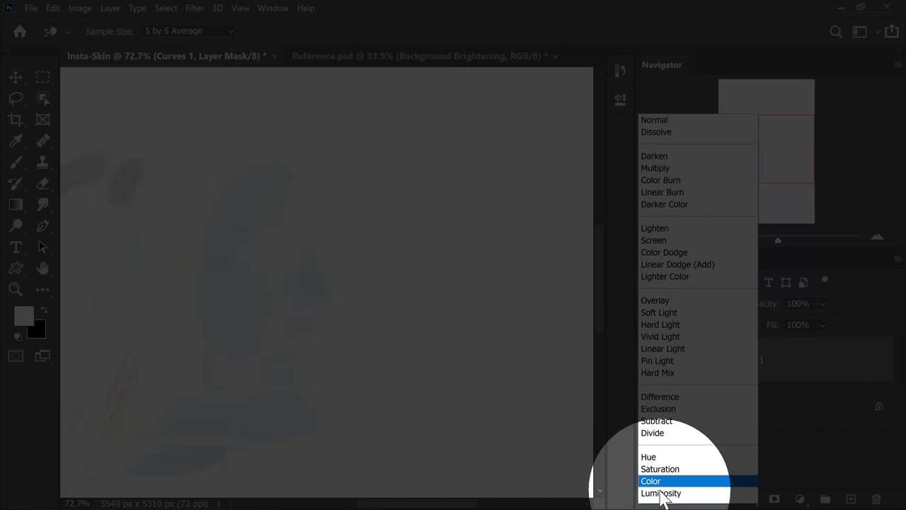
pyautogui.click(666, 492)
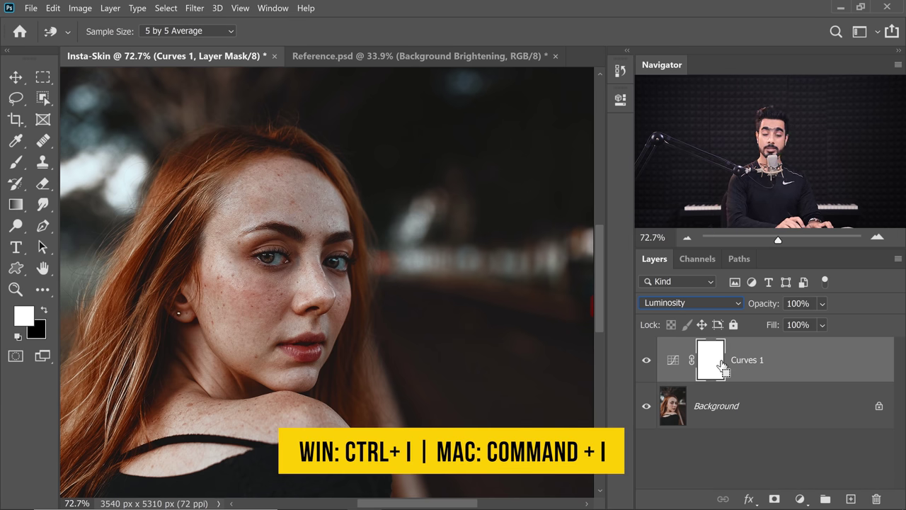
pyautogui.hotkey('ctrl', 'i')
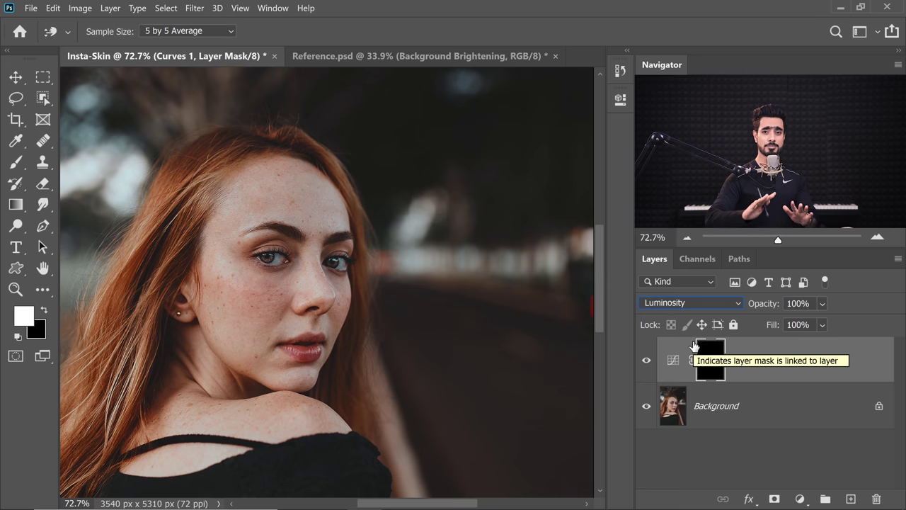
# Paint white on the Curves 1 mask over the face, neck and shoulder skin with a soft brush, starting at about 312 px
pyautogui.click(17, 167)
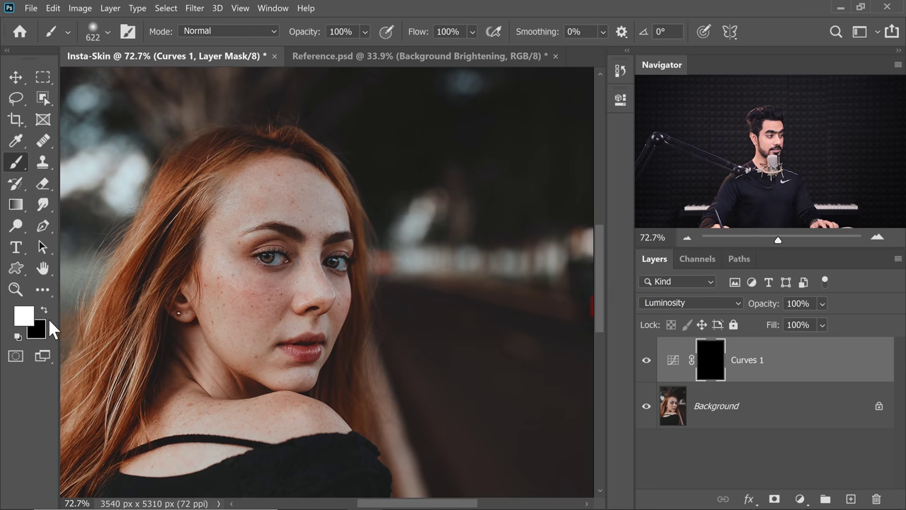
pyautogui.keyDown('alt'); pyautogui.moveTo(271, 227); pyautogui.dragTo(247, 227); pyautogui.keyUp('alt')
pyautogui.moveTo(272, 191)
pyautogui.keyDown('alt'); pyautogui.mouseDown()
pyautogui.moveTo(256, 195)
pyautogui.moveTo(270, 201)
pyautogui.moveTo(284, 189)
pyautogui.moveTo(311, 206)
pyautogui.moveTo(266, 205)
pyautogui.mouseUp(); pyautogui.keyUp('alt')
pyautogui.scroll(1, 267, 213)
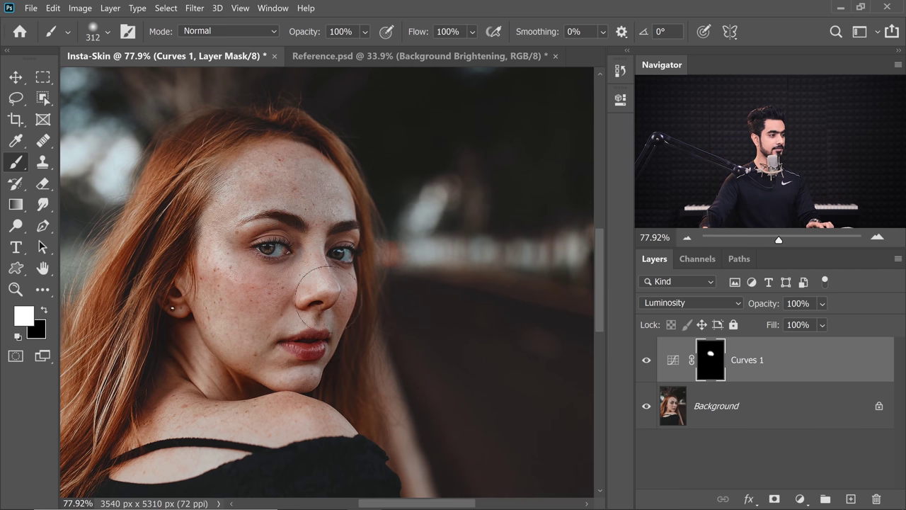
pyautogui.moveTo(325, 330)
pyautogui.mouseDown()
pyautogui.moveTo(234, 383)
pyautogui.moveTo(177, 459)
pyautogui.moveTo(311, 409)
pyautogui.moveTo(304, 414)
pyautogui.mouseUp()
pyautogui.press('[')
pyautogui.press('[')
pyautogui.press('[')
pyautogui.press('[')
pyautogui.press('[')
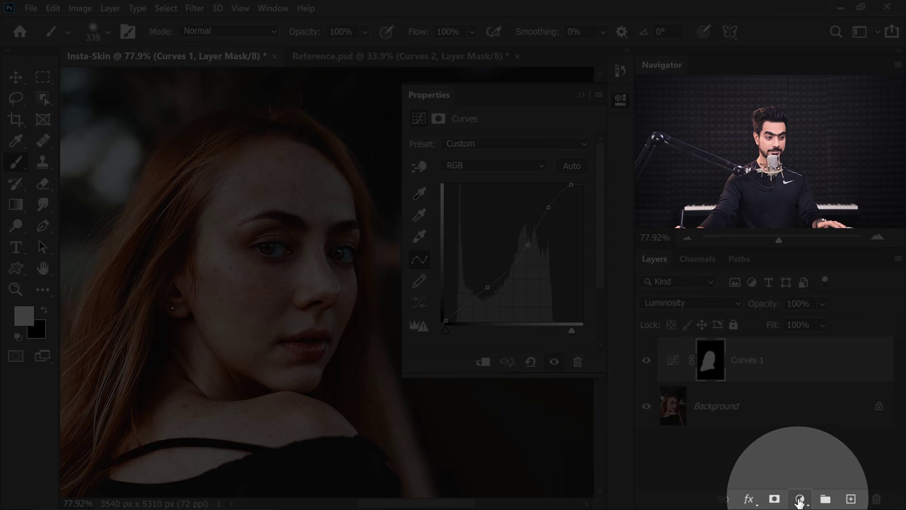
# Add a second Curves adjustment layer on top and raise its RGB midtones slightly
pyautogui.click(800, 499)
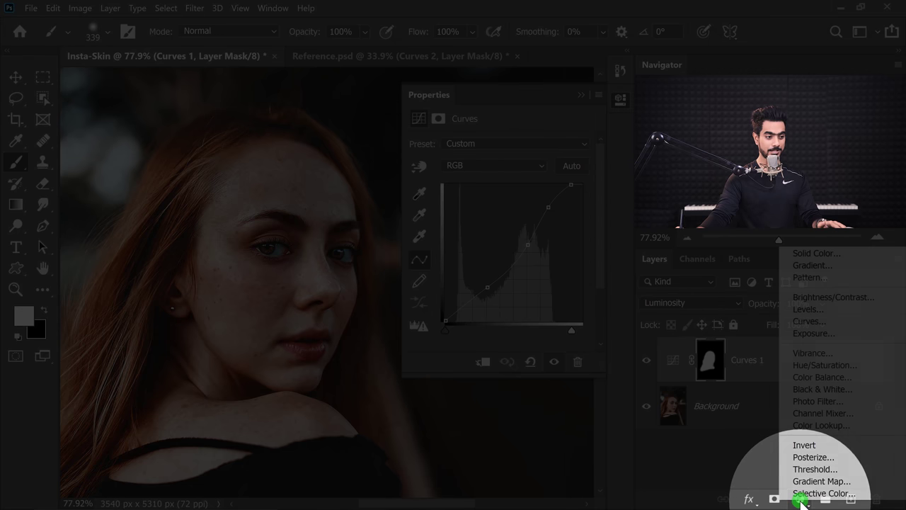
pyautogui.click(803, 322)
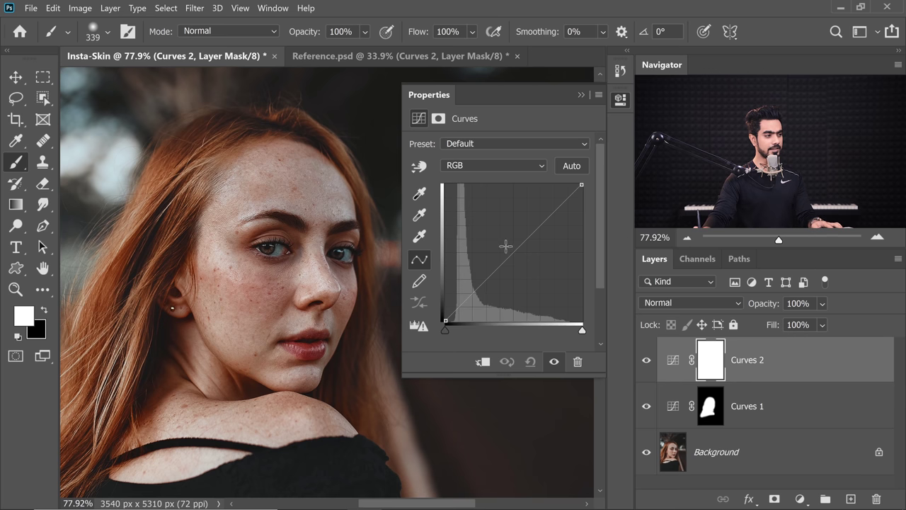
pyautogui.moveTo(514, 251); pyautogui.dragTo(511, 245)
# Lower the midtones of the Blue channel slightly in the Curves 2 layer to add yellow
pyautogui.click(489, 165)
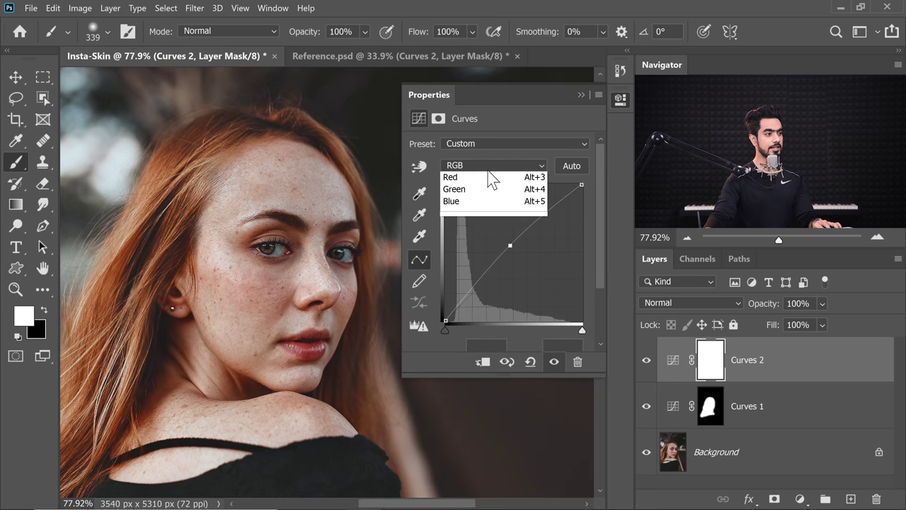
pyautogui.click(468, 225)
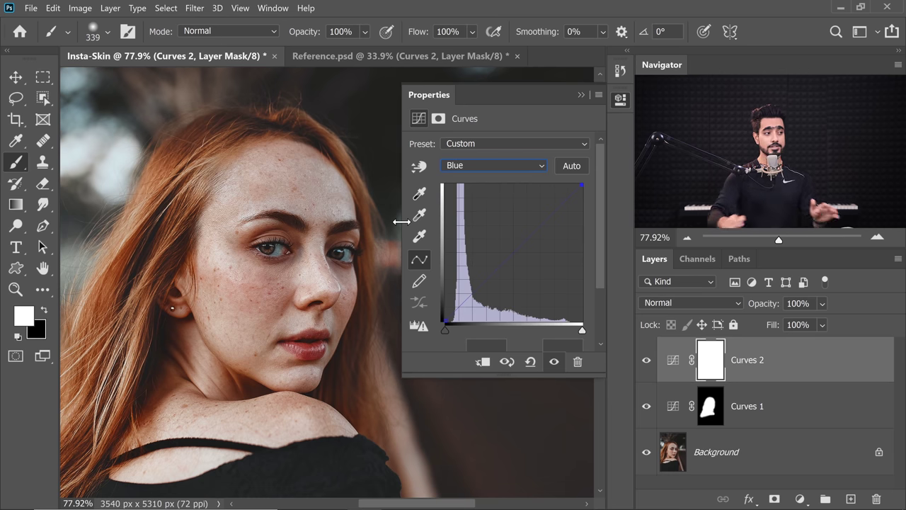
pyautogui.click(469, 165)
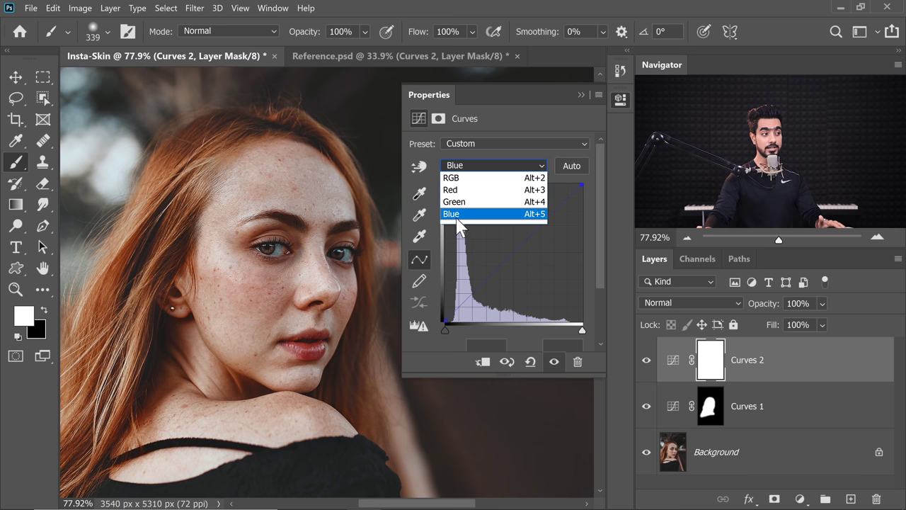
pyautogui.click(462, 214)
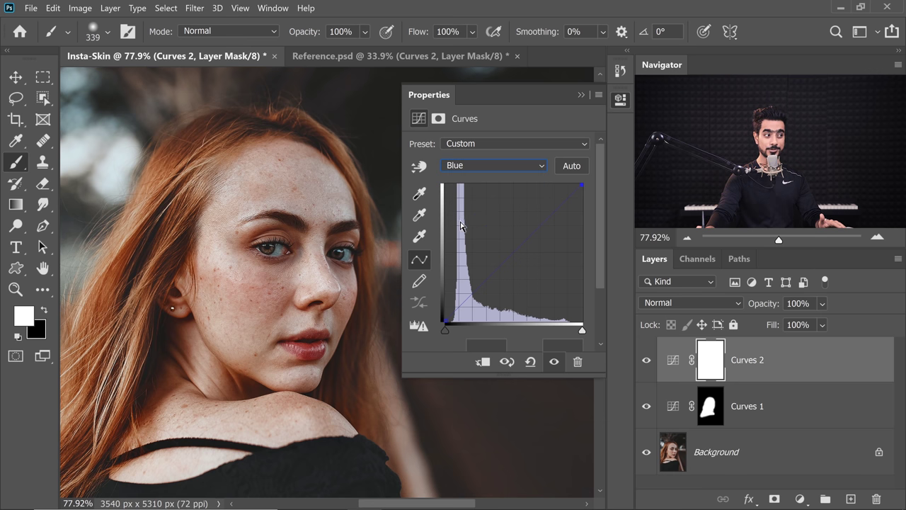
pyautogui.click(518, 252)
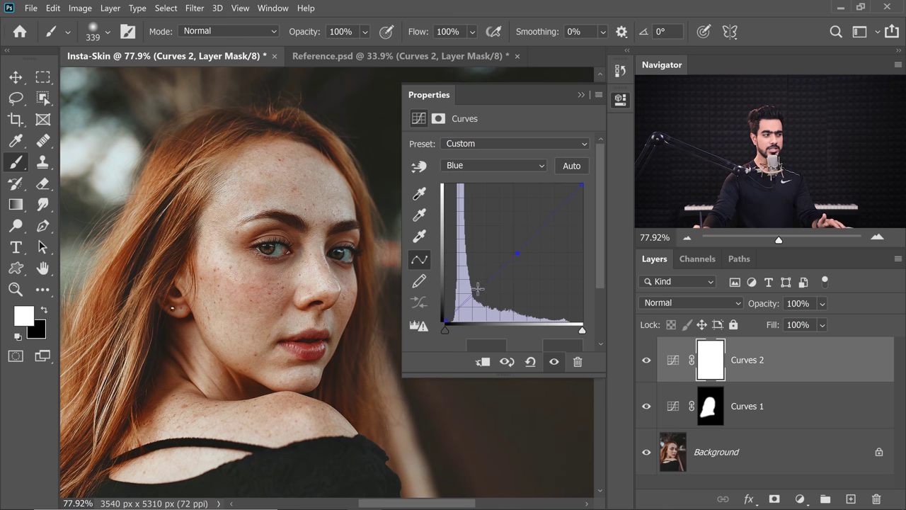
# Lower the midtones of the Green channel slightly in the Curves 2 layer and compare the image with and without it
pyautogui.click(497, 164)
pyautogui.click(477, 204)
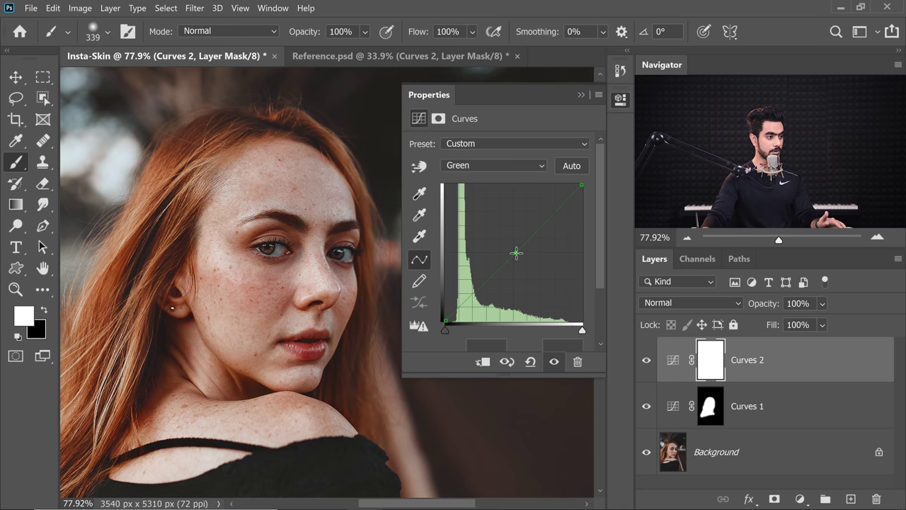
pyautogui.click(646, 362)
pyautogui.click(647, 362)
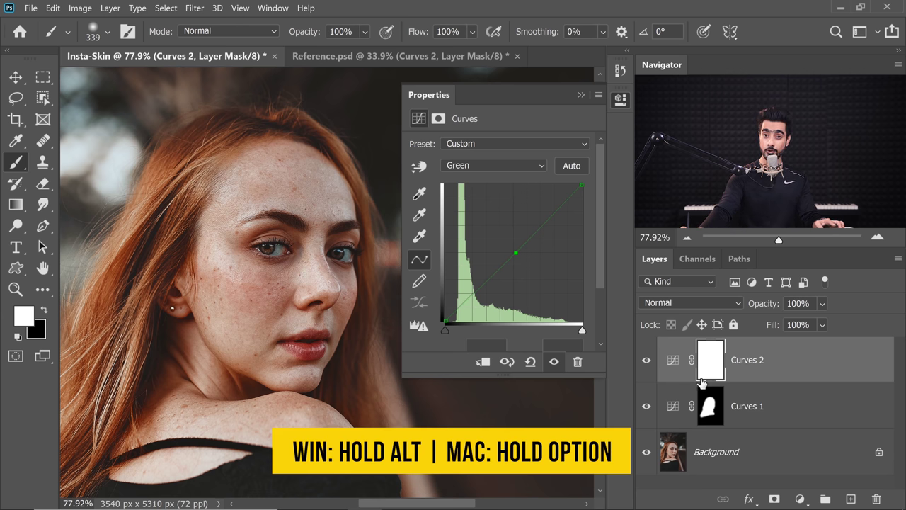
# Copy the Curves 1 layer mask onto Curves 2, replacing its existing mask
pyautogui.moveTo(710, 414); pyautogui.dragTo(712, 372)
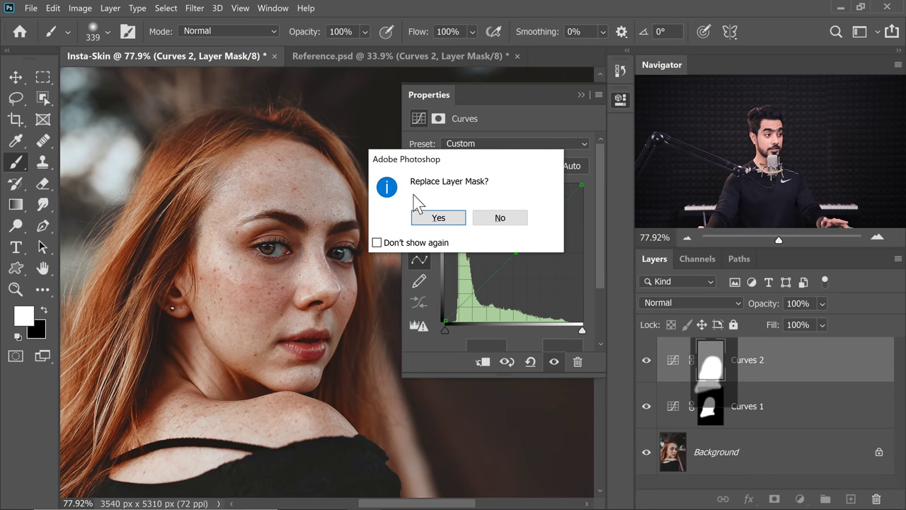
pyautogui.click(435, 219)
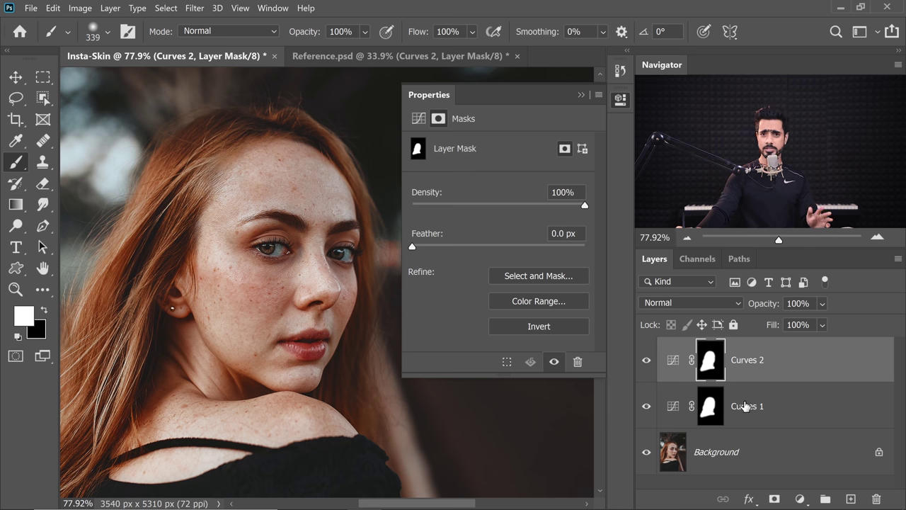
# Group the Curves 1 and Curves 2 layers together and name the group Curves Contrast
pyautogui.keyDown('ctrl'); pyautogui.click(805, 407); pyautogui.keyUp('ctrl')
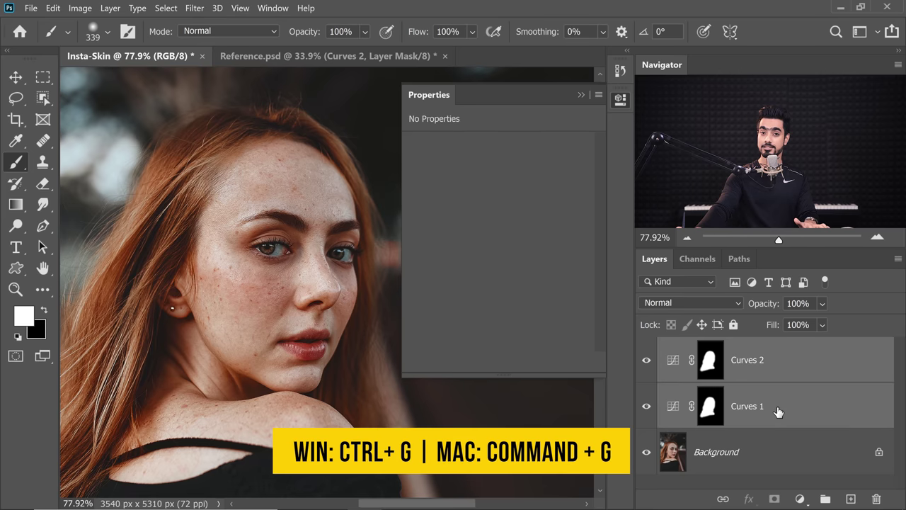
pyautogui.hotkey('ctrl', 'g')
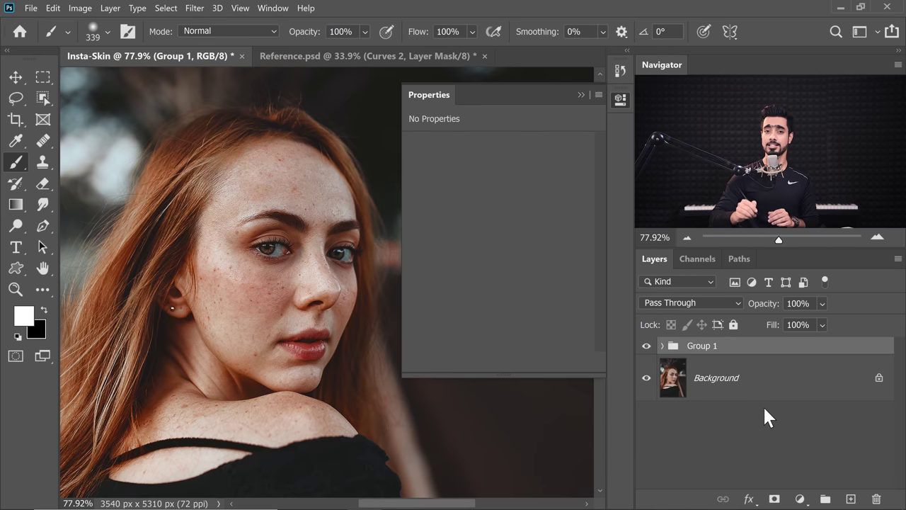
pyautogui.doubleClick(702, 345)
pyautogui.write('Cu')
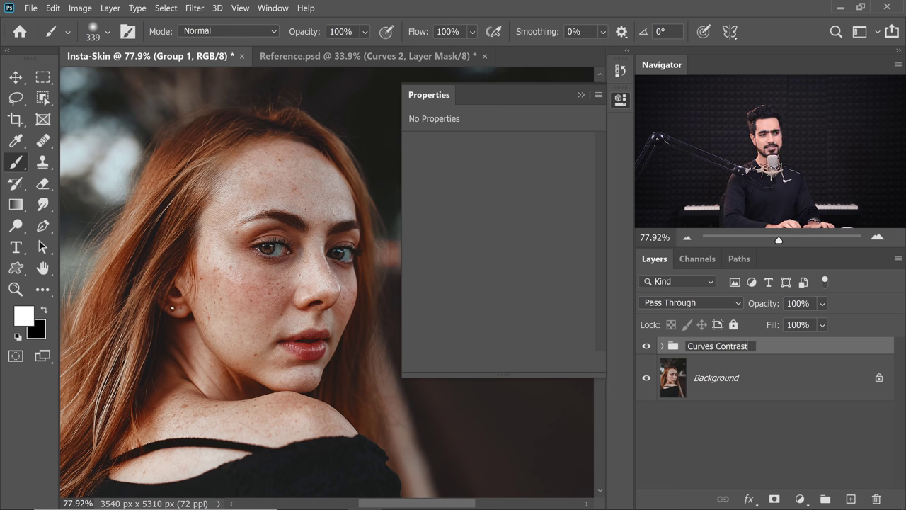
pyautogui.write('rves Contrast')
pyautogui.press('Return')
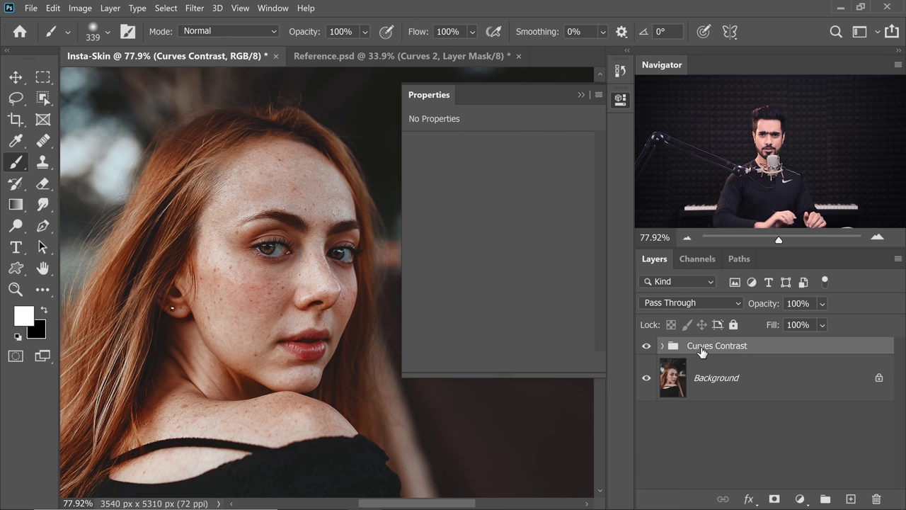
# Put away the adjustment properties and compare the whole portrait with and without the Curves Contrast group
pyautogui.click(581, 95)
pyautogui.scroll(-3, 429, 203)
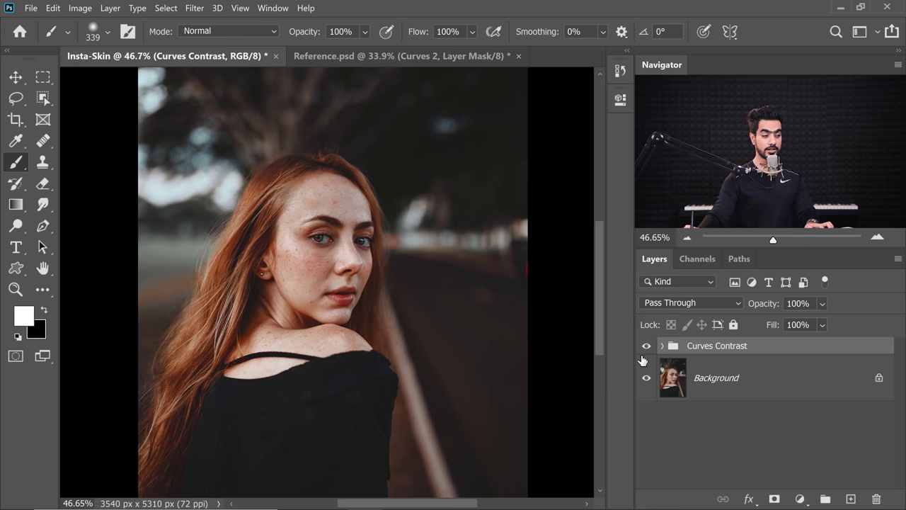
pyautogui.click(646, 346)
pyautogui.click(645, 347)
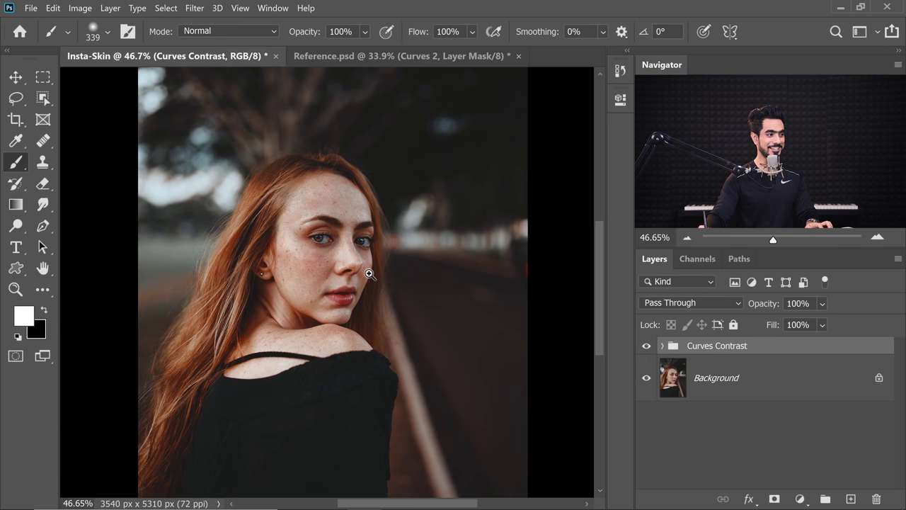
pyautogui.scroll(3, 362, 261)
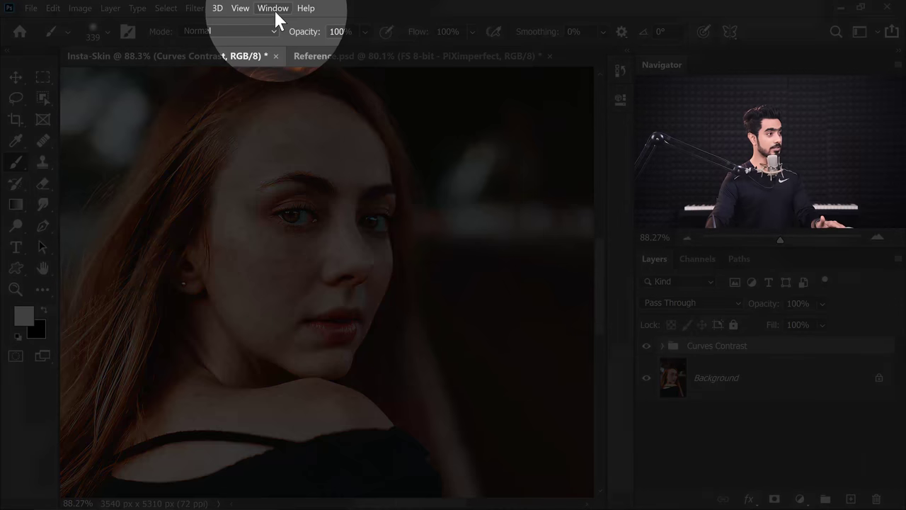
# Bring up the recorded actions, enlarge their list, and select the 16-bit action in the PiX - Frequency Separation set
pyautogui.click(273, 8)
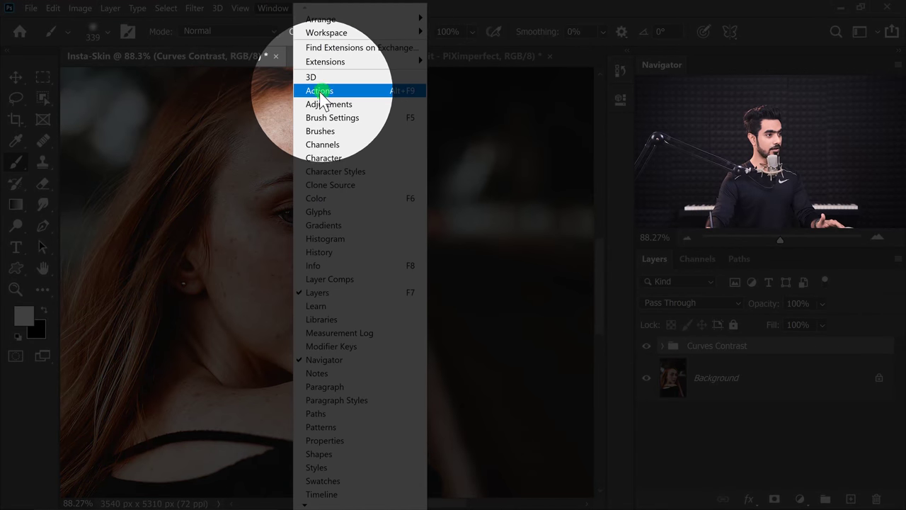
pyautogui.click(320, 91)
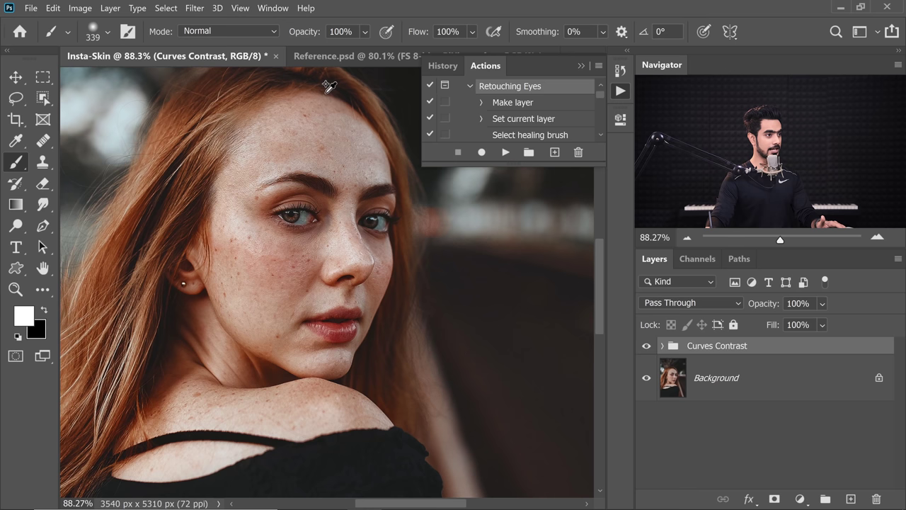
pyautogui.moveTo(524, 163); pyautogui.dragTo(507, 453)
pyautogui.click(469, 88)
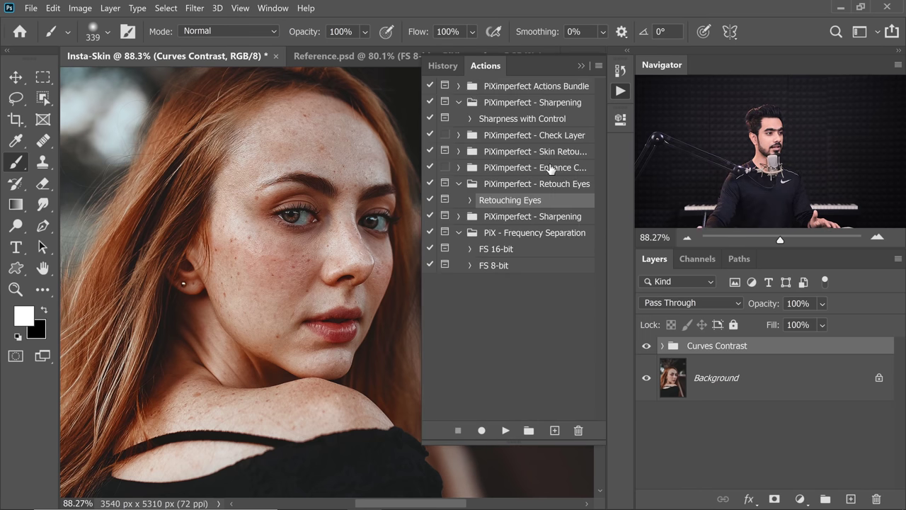
pyautogui.click(514, 239)
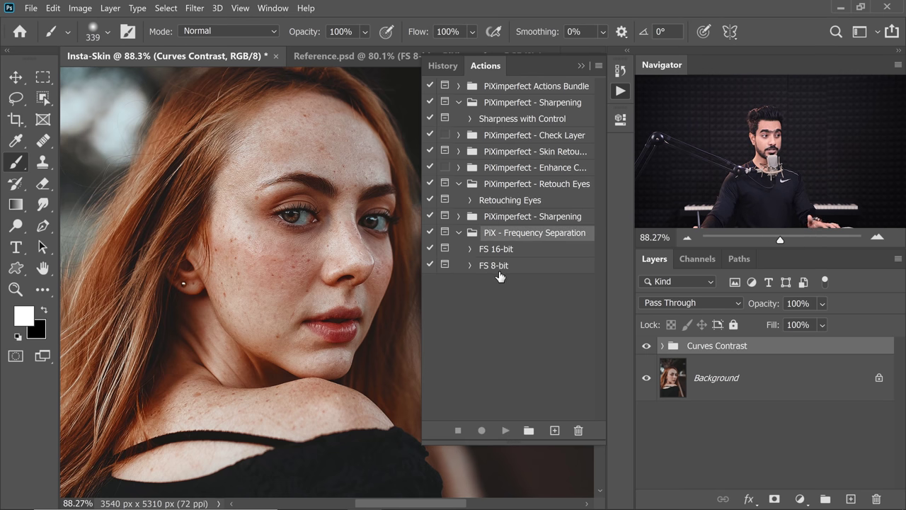
pyautogui.click(504, 267)
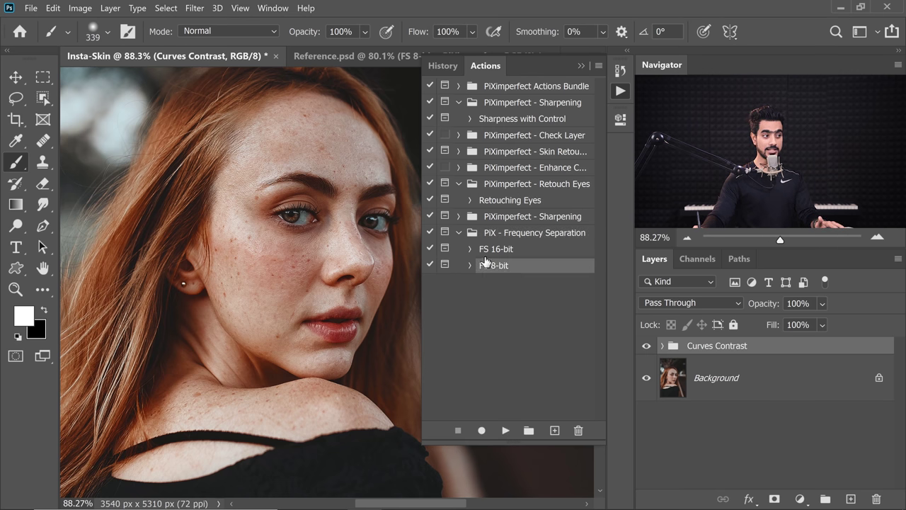
pyautogui.click(506, 251)
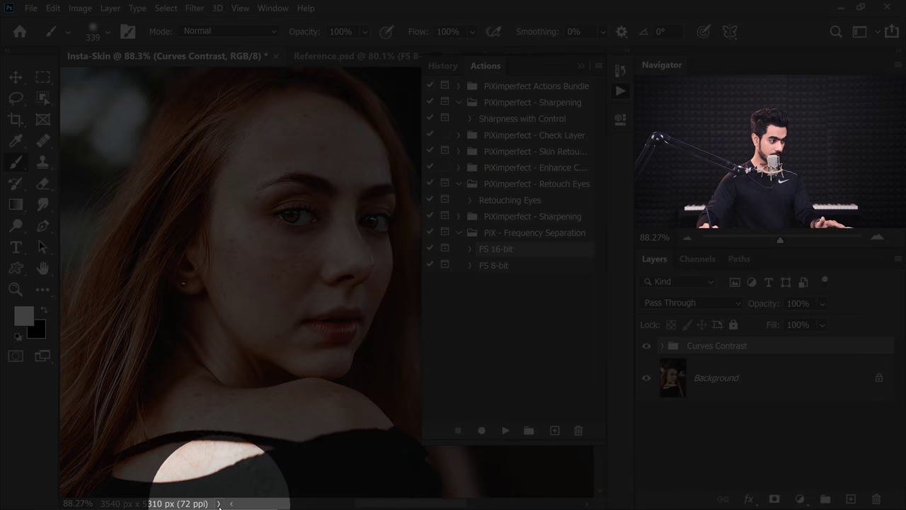
# Show the document profile in the status readout to check the image's bit depth, and look up its mode options
pyautogui.click(219, 504)
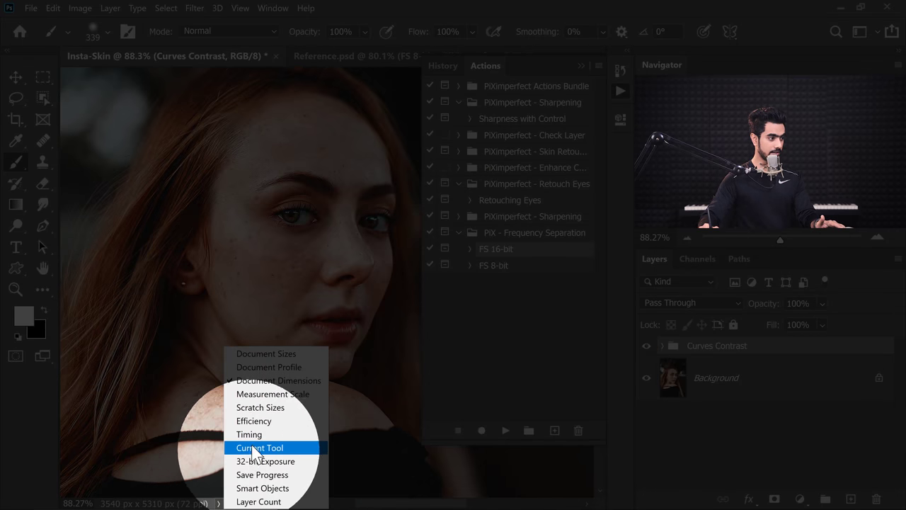
pyautogui.click(269, 366)
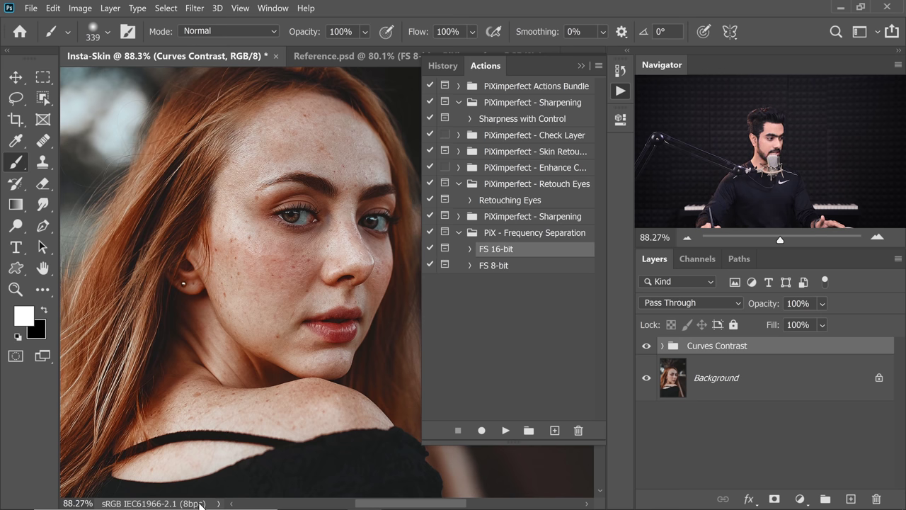
pyautogui.click(80, 8)
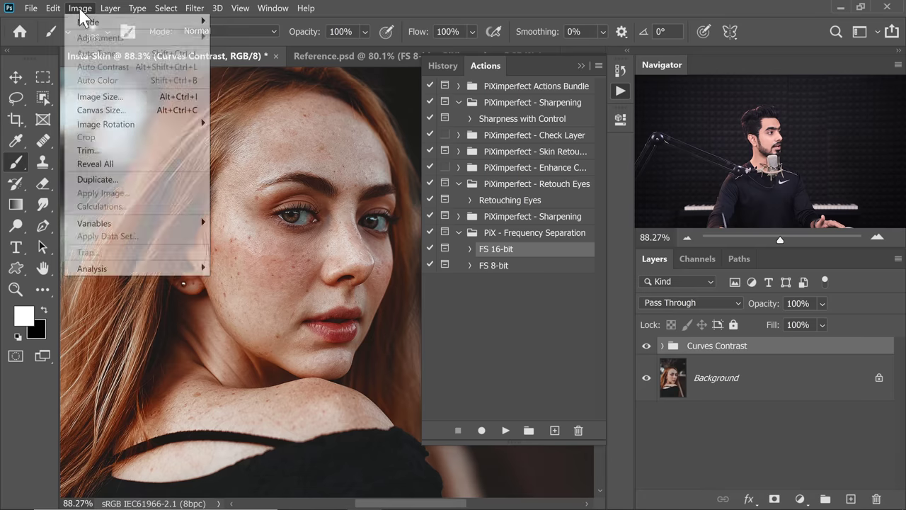
pyautogui.moveTo(88, 22)
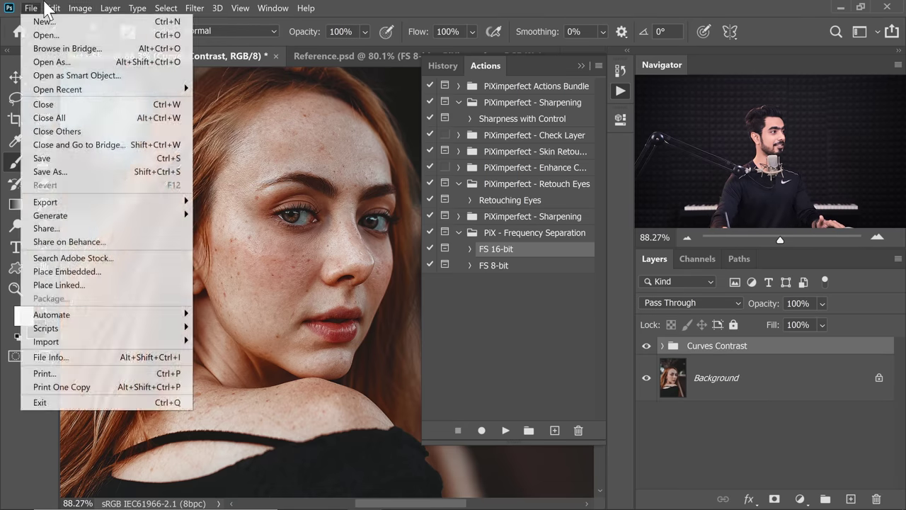
pyautogui.click(77, 7)
# Run the FS 8-bit frequency separation action and move its Gaussian Blur dialog to uncover the face
pyautogui.click(512, 269)
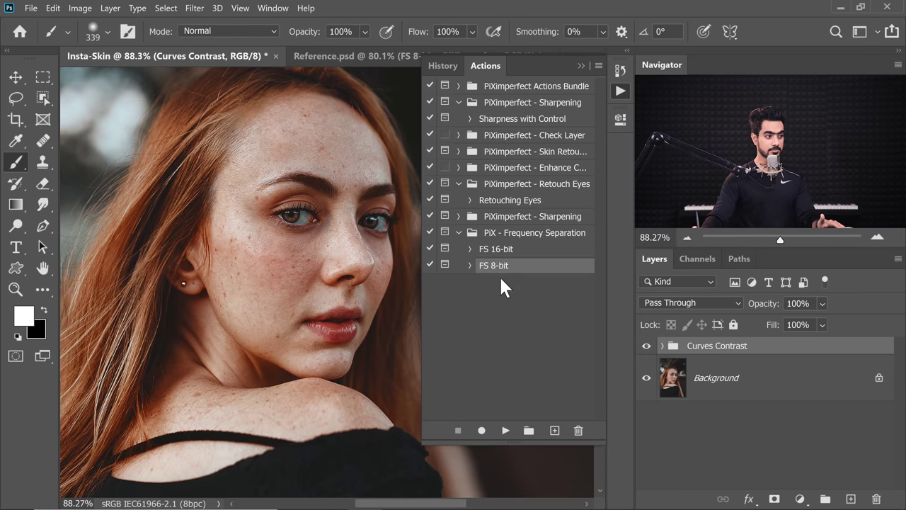
pyautogui.click(505, 430)
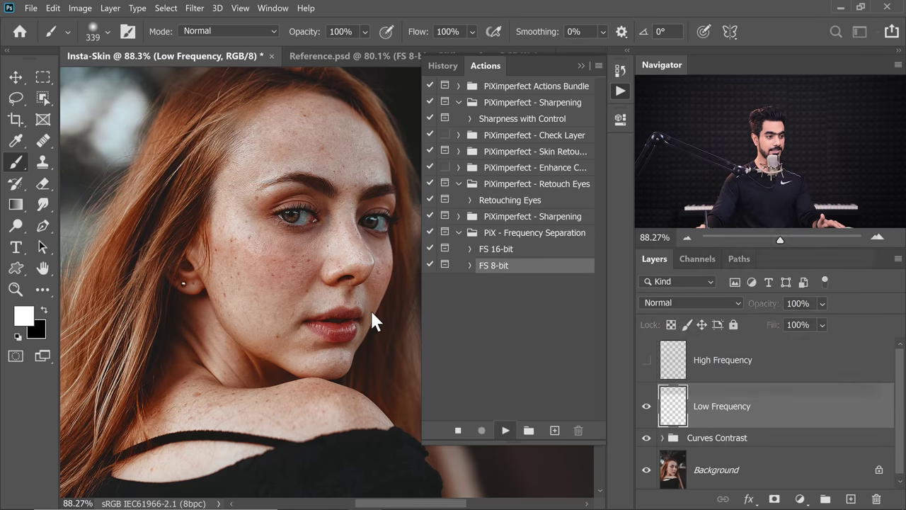
pyautogui.moveTo(419, 151); pyautogui.dragTo(412, 171)
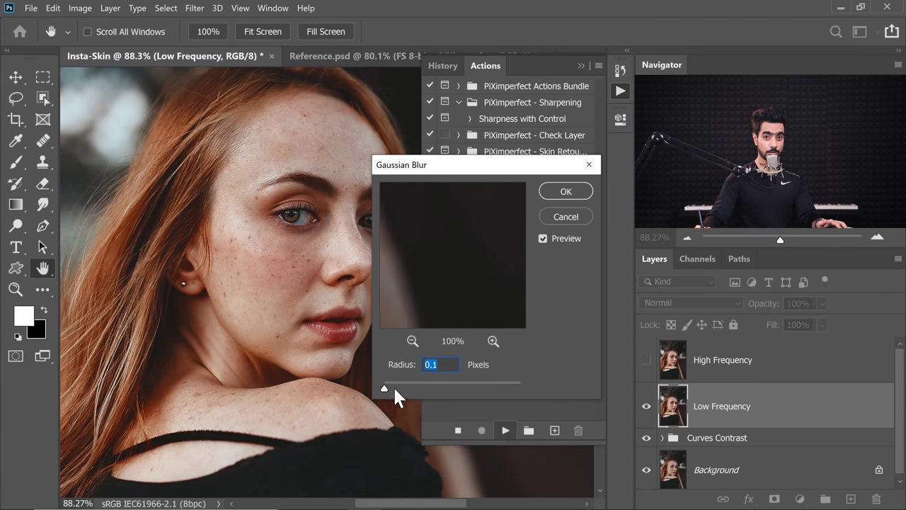
# Apply the Gaussian Blur to the Low Frequency layer with a radius of 9.8 pixels
pyautogui.moveTo(397, 389); pyautogui.dragTo(437, 386)
pyautogui.write('9.')
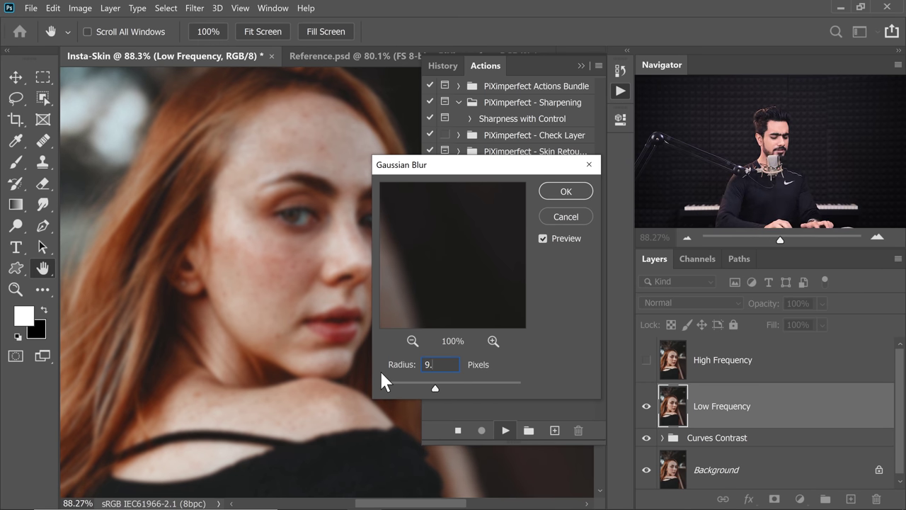
pyautogui.write('5')
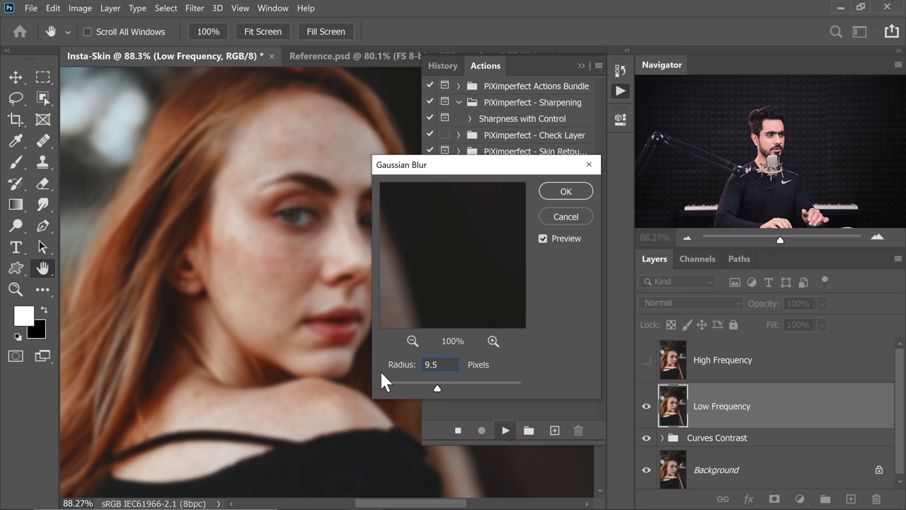
pyautogui.press('BackSpace')
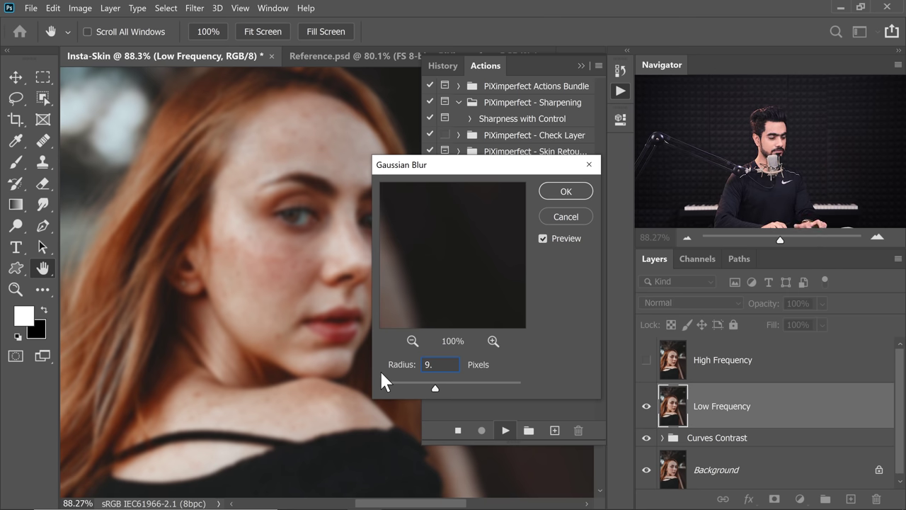
pyautogui.write('8')
pyautogui.press('Return')
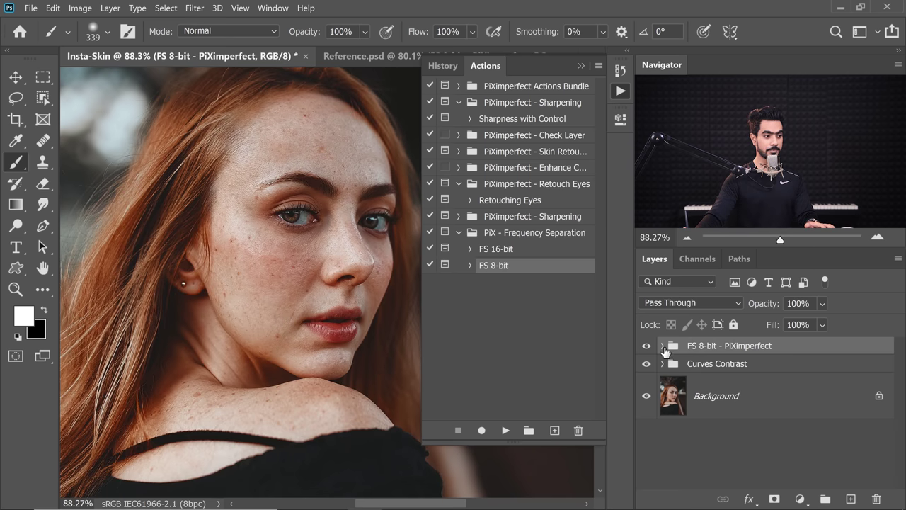
# Expand the FS 8-bit - PiXimperfect group and hide its High Frequency layer to inspect the skin's color and tone alone
pyautogui.click(663, 347)
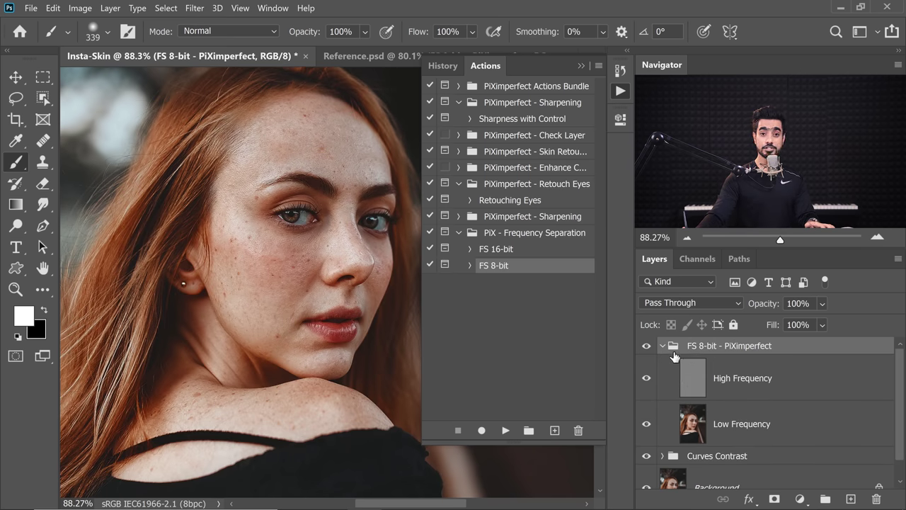
pyautogui.click(719, 387)
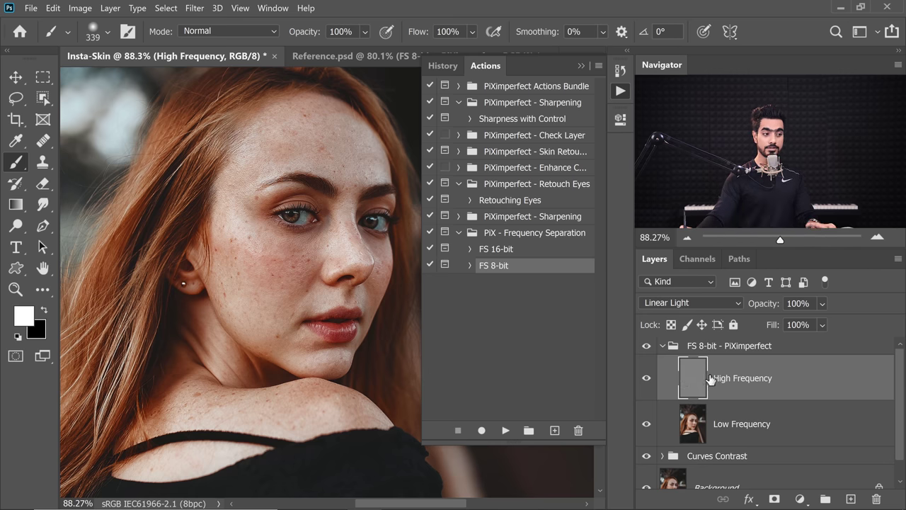
pyautogui.click(735, 435)
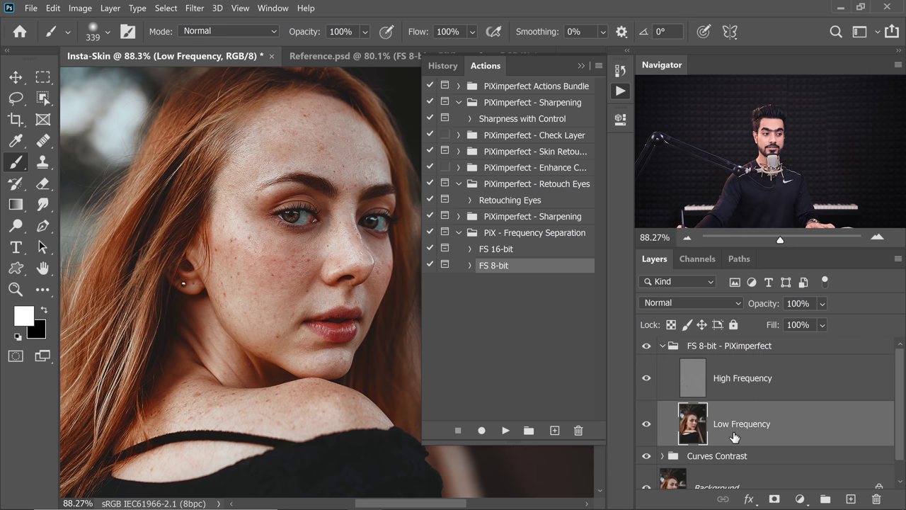
pyautogui.scroll(3, 255, 212)
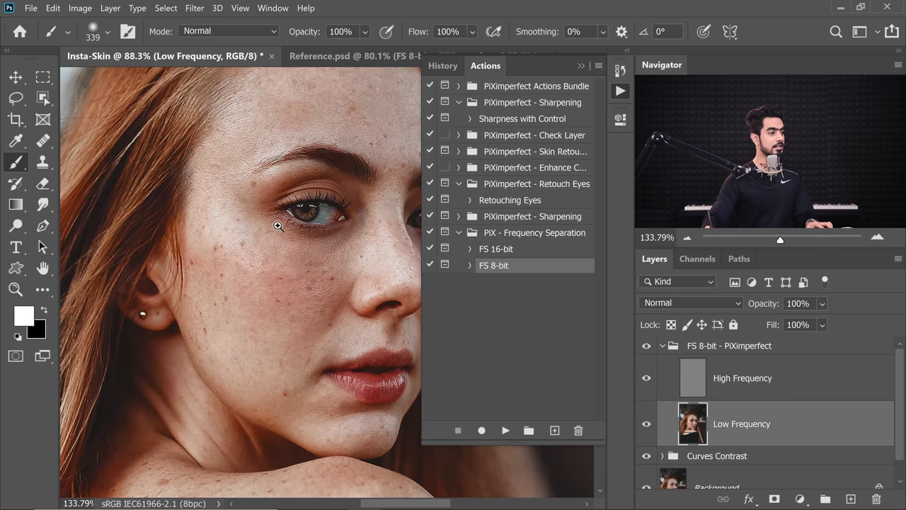
pyautogui.click(712, 386)
pyautogui.click(646, 379)
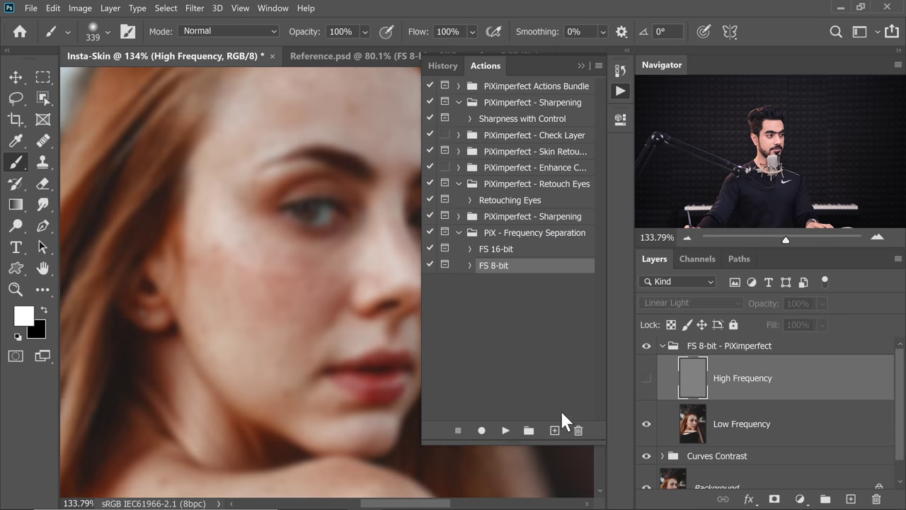
pyautogui.scroll(-2, 319, 254)
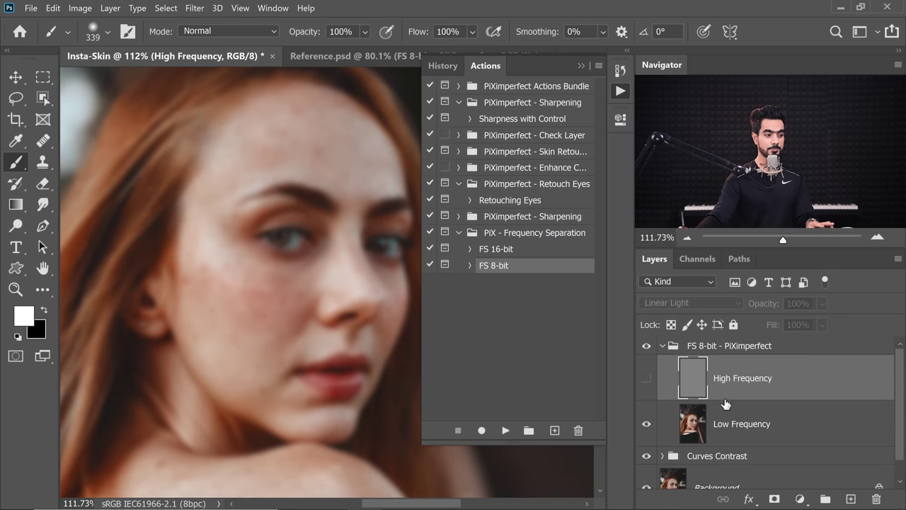
# Add a new empty layer directly above Low Frequency and name it Skin 1
pyautogui.click(736, 417)
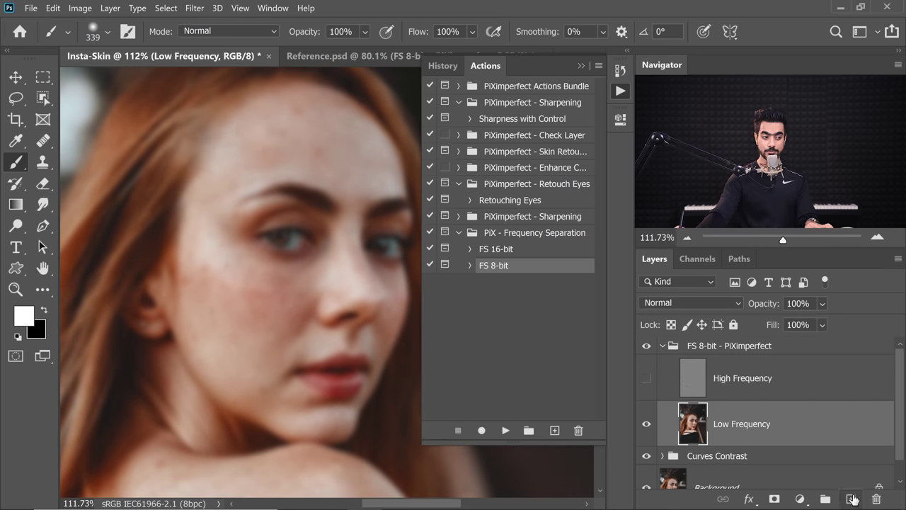
pyautogui.click(851, 500)
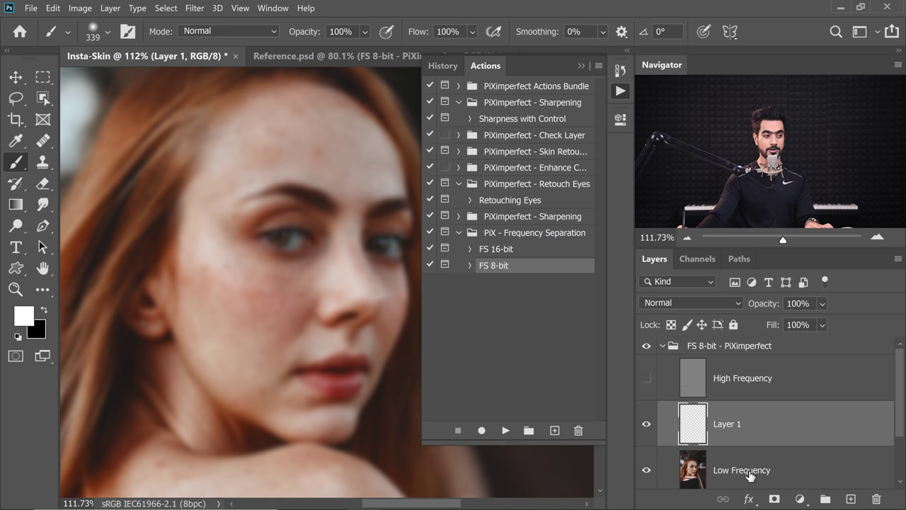
pyautogui.doubleClick(727, 423)
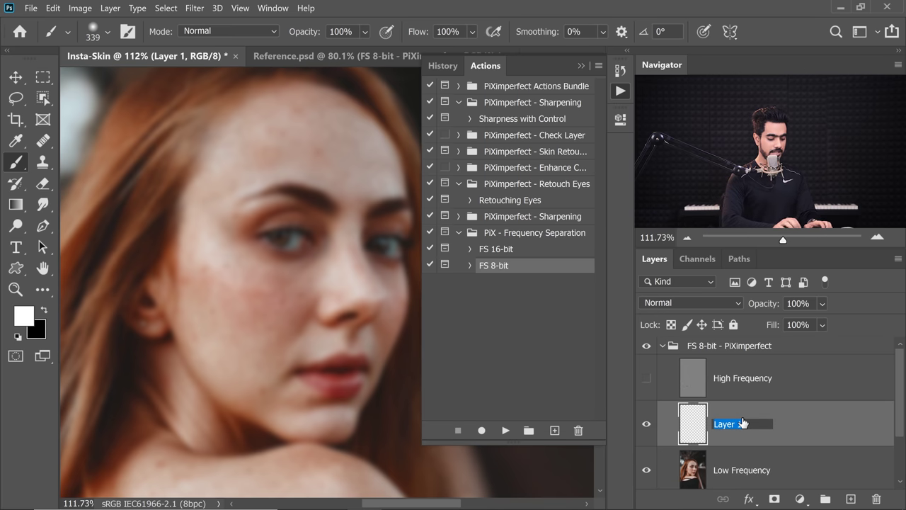
pyautogui.write('S')
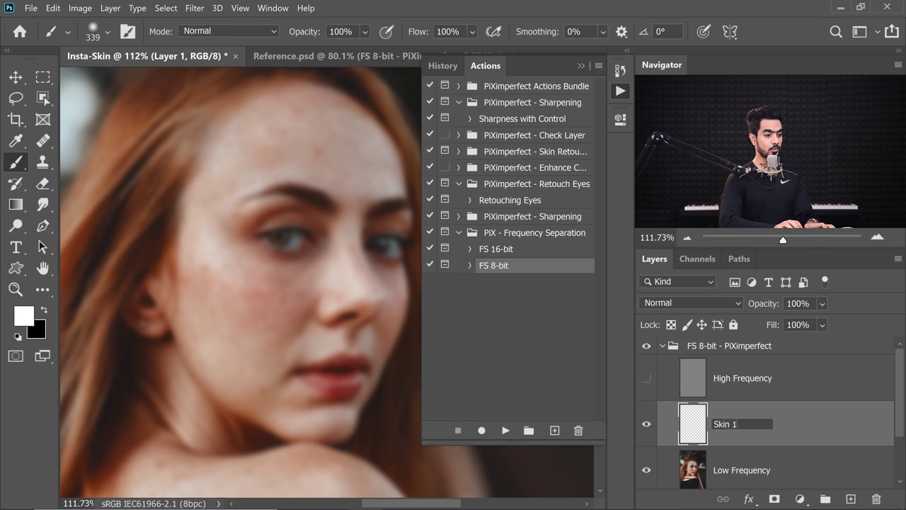
pyautogui.write('kin 1')
pyautogui.press('Return')
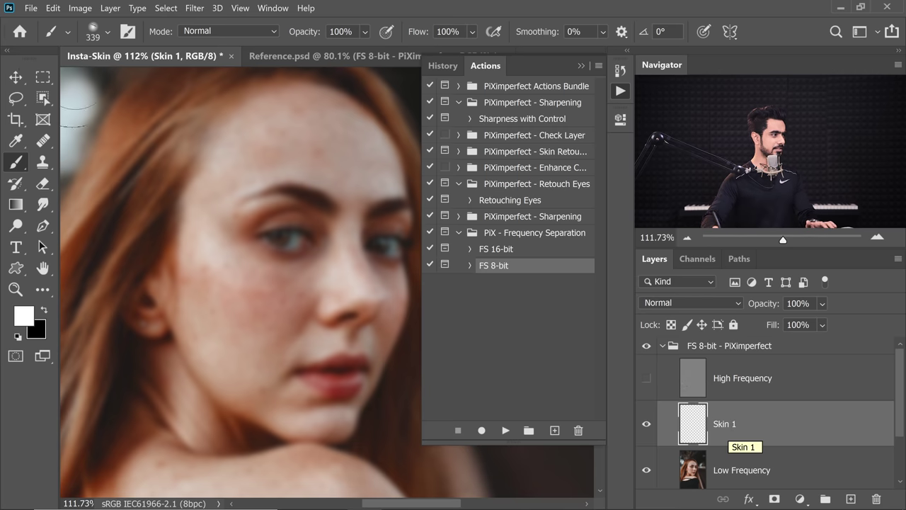
# Set the Eyedropper Tool to sample colors from Current & Below
pyautogui.click(22, 144)
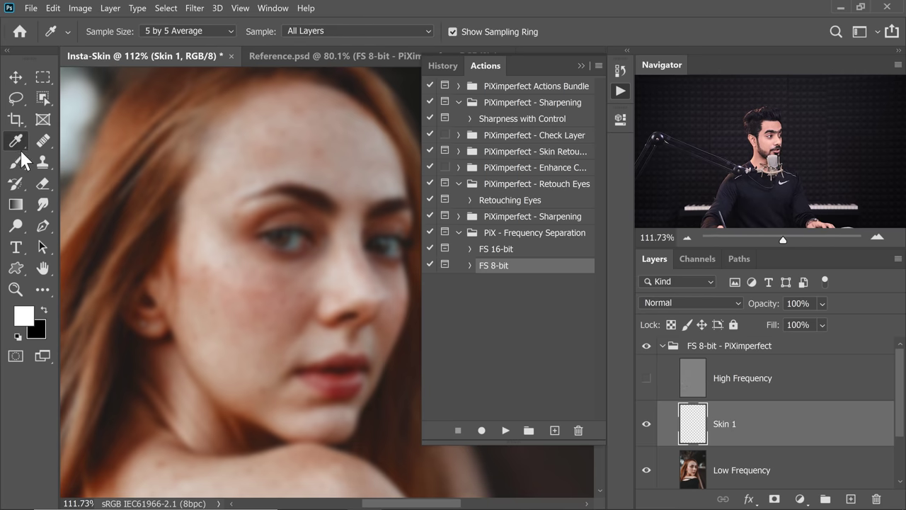
pyautogui.click(299, 31)
pyautogui.click(316, 57)
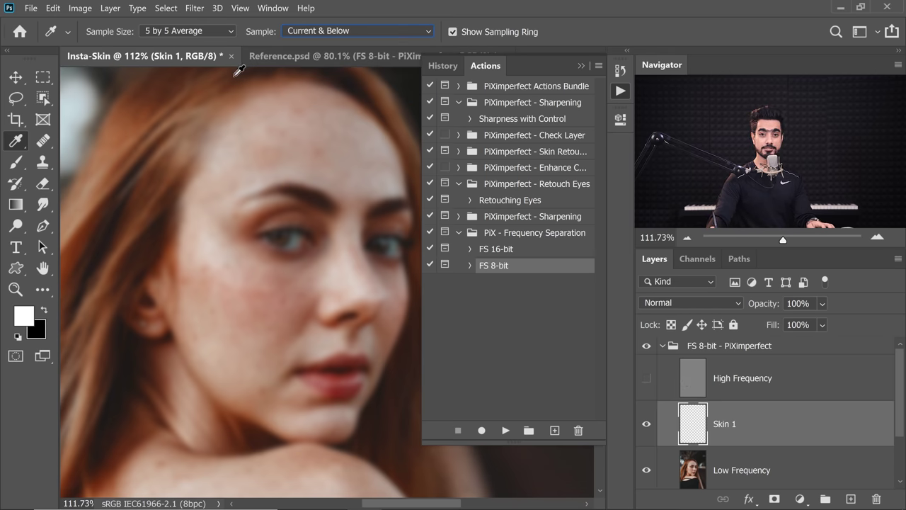
# Switch to the Brush Tool, reduce its size to about 237 px and set its flow to 5%
pyautogui.click(15, 161)
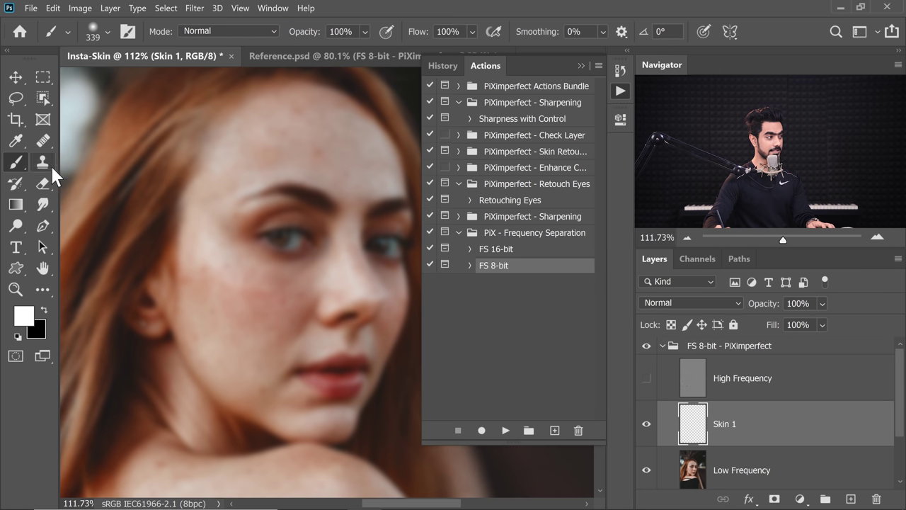
pyautogui.moveTo(247, 250); pyautogui.dragTo(211, 255)
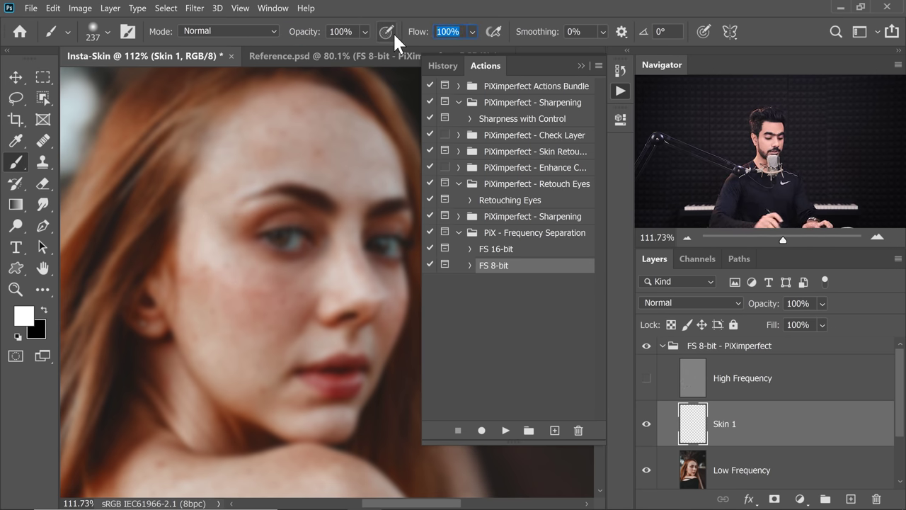
pyautogui.write('5')
pyautogui.press('Return')
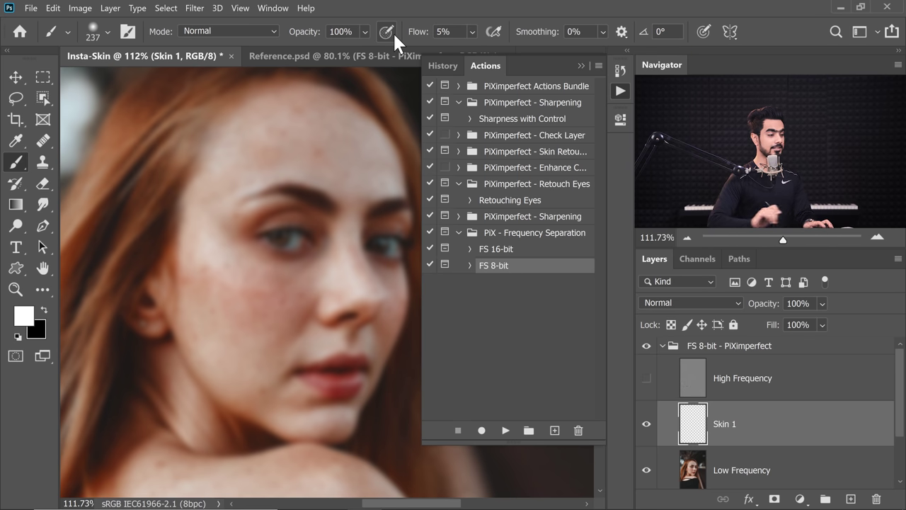
# On Skin 1, paint sampled skin tones over the uneven patches of the forehead and temple with a smaller brush
pyautogui.scroll(-3, 227, 149)
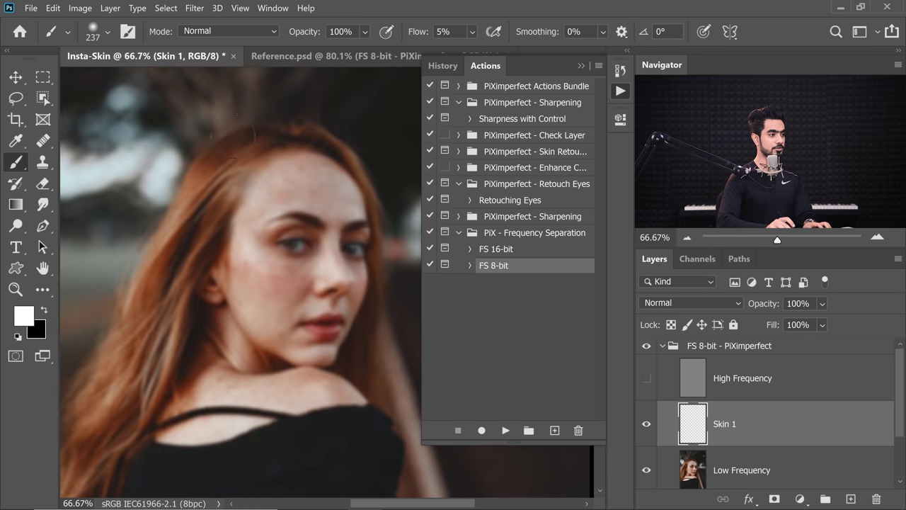
pyautogui.moveTo(259, 217); pyautogui.dragTo(205, 198)
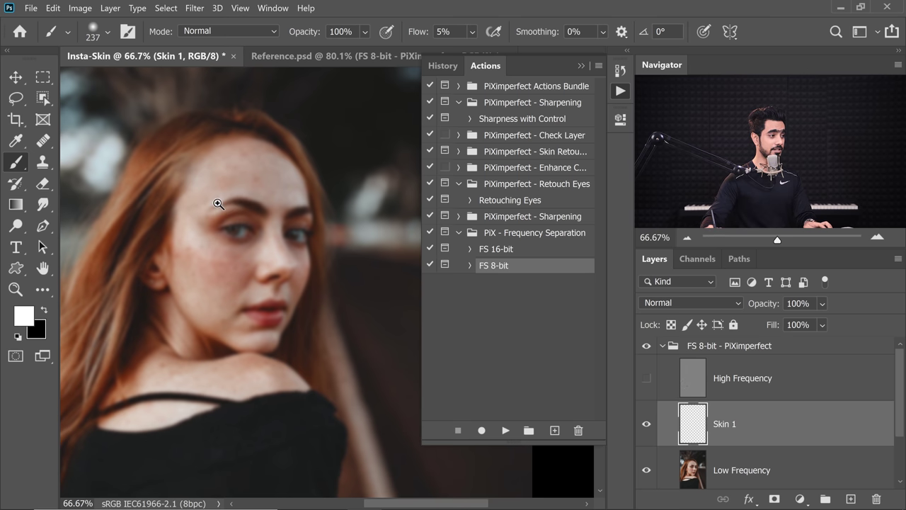
pyautogui.moveTo(220, 186); pyautogui.dragTo(237, 187)
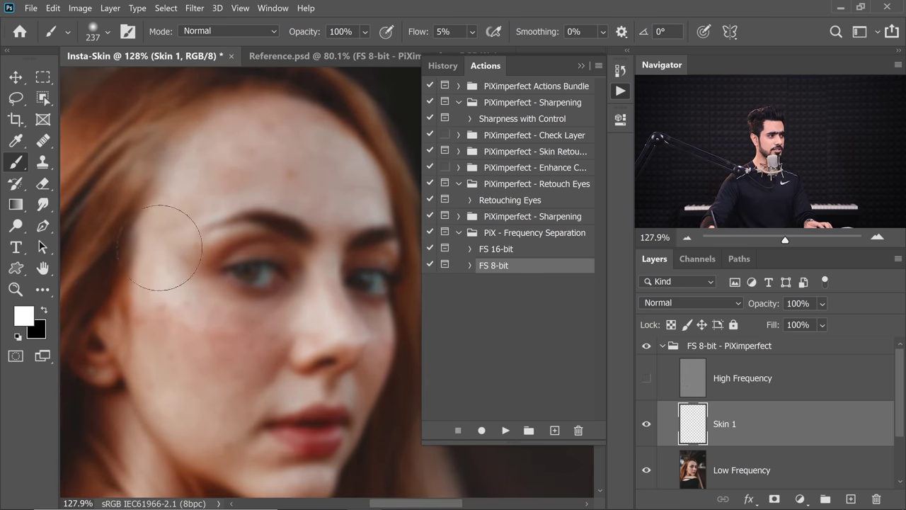
pyautogui.moveTo(218, 323)
pyautogui.mouseDown()
pyautogui.moveTo(231, 306)
pyautogui.moveTo(224, 294)
pyautogui.moveTo(211, 295)
pyautogui.mouseUp()
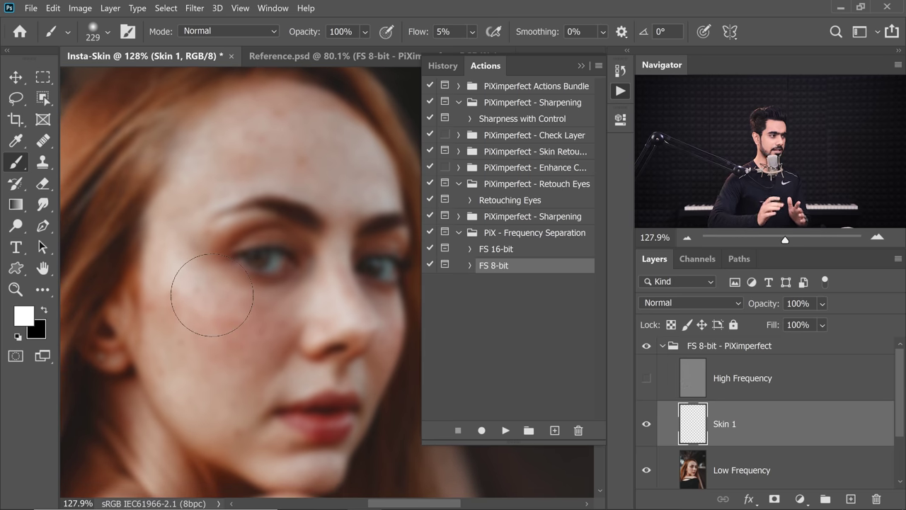
pyautogui.moveTo(189, 192)
pyautogui.mouseDown()
pyautogui.moveTo(220, 163)
pyautogui.moveTo(206, 172)
pyautogui.mouseUp()
pyautogui.keyDown('alt'); pyautogui.click(234, 154); pyautogui.keyUp('alt')
pyautogui.keyDown('alt'); pyautogui.click(196, 160); pyautogui.keyUp('alt')
pyautogui.keyDown('alt'); pyautogui.click(226, 160); pyautogui.keyUp('alt')
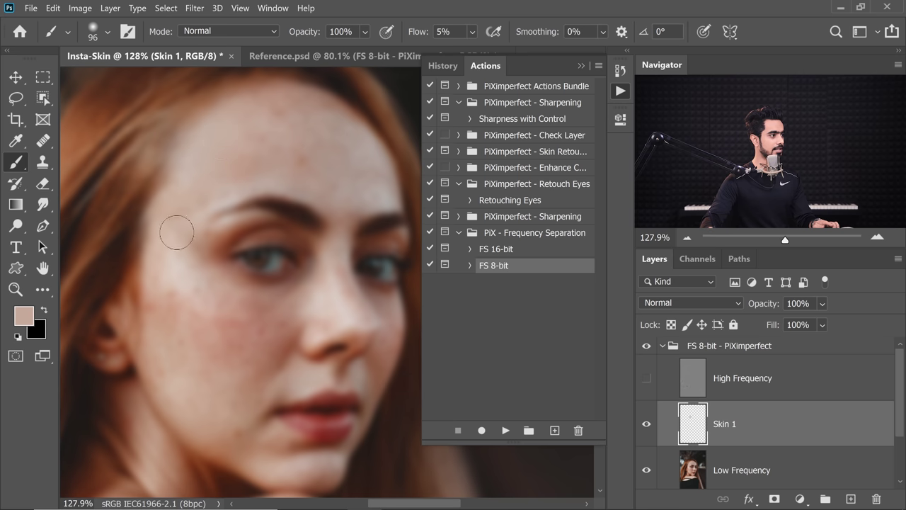
pyautogui.keyDown('alt'); pyautogui.click(178, 237); pyautogui.keyUp('alt')
pyautogui.keyDown('alt'); pyautogui.click(189, 184); pyautogui.keyUp('alt')
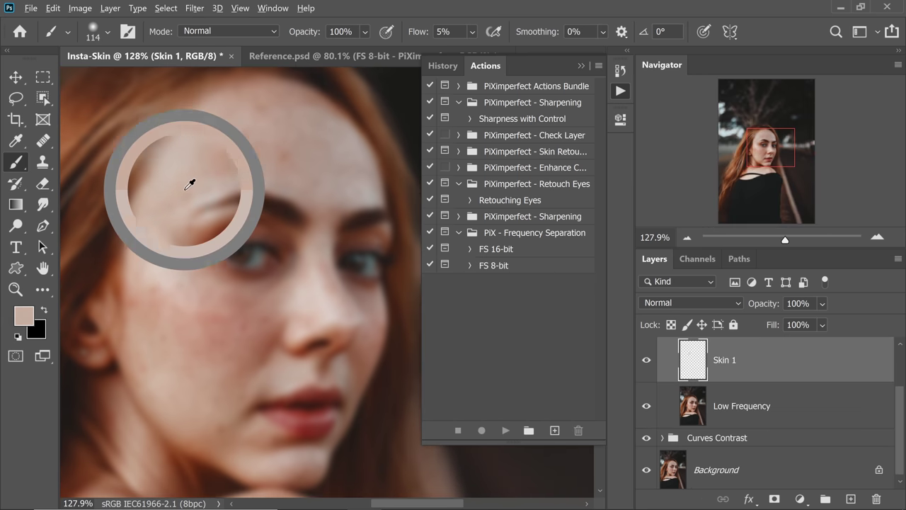
pyautogui.moveTo(203, 211); pyautogui.dragTo(199, 215)
pyautogui.keyDown('alt'); pyautogui.click(191, 131); pyautogui.keyUp('alt')
# Even out the near cheek, from below the eye to the jaw, by repeatedly sampling and painting neighboring skin tones
pyautogui.moveTo(199, 297)
pyautogui.mouseDown()
pyautogui.moveTo(220, 300)
pyautogui.moveTo(158, 276)
pyautogui.moveTo(167, 320)
pyautogui.moveTo(155, 304)
pyautogui.mouseUp()
pyautogui.keyDown('alt'); pyautogui.click(223, 292); pyautogui.keyUp('alt')
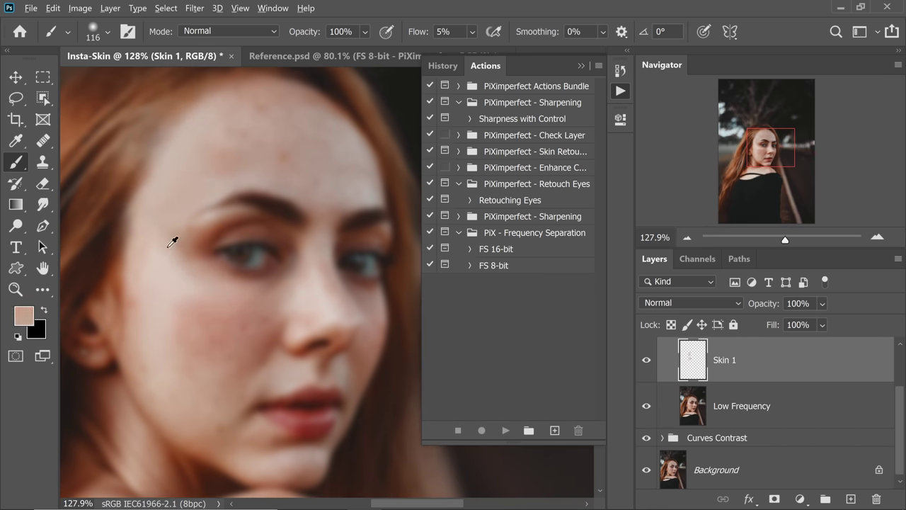
pyautogui.keyDown('alt'); pyautogui.click(168, 312); pyautogui.keyUp('alt')
pyautogui.keyDown('alt'); pyautogui.click(246, 334); pyautogui.keyUp('alt')
pyautogui.keyDown('alt'); pyautogui.click(139, 361); pyautogui.keyUp('alt')
pyautogui.keyDown('alt'); pyautogui.click(196, 307); pyautogui.keyUp('alt')
pyautogui.keyDown('alt'); pyautogui.click(255, 317); pyautogui.keyUp('alt')
pyautogui.moveTo(227, 373); pyautogui.dragTo(197, 373)
# Sample and paint nearby skin tones along the nose bridge and beneath the near eye
pyautogui.keyDown('alt'); pyautogui.click(331, 293); pyautogui.keyUp('alt')
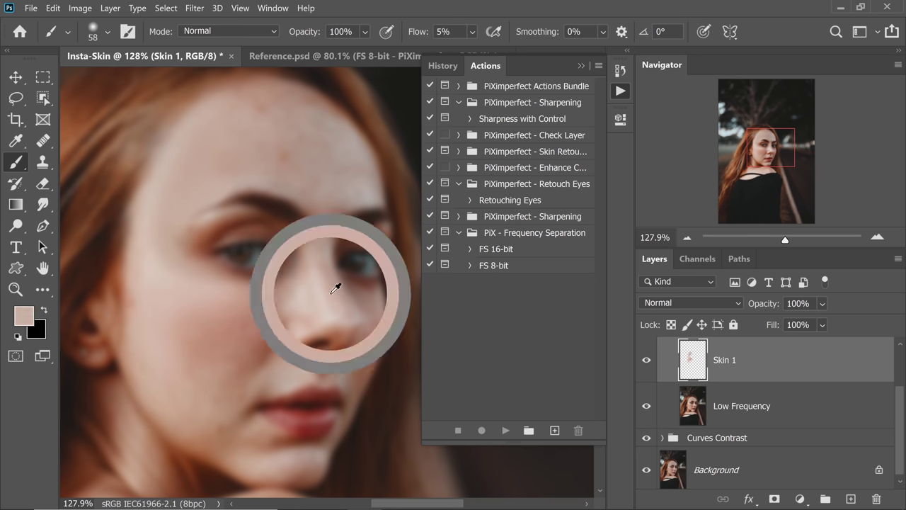
pyautogui.keyDown('alt'); pyautogui.click(313, 266); pyautogui.keyUp('alt')
pyautogui.keyDown('alt'); pyautogui.click(206, 305); pyautogui.keyUp('alt')
pyautogui.moveTo(163, 305)
pyautogui.mouseDown()
pyautogui.moveTo(206, 305)
pyautogui.moveTo(181, 306)
pyautogui.mouseUp()
pyautogui.keyDown('alt'); pyautogui.click(328, 310); pyautogui.keyUp('alt')
# Paint sampled tones over the remaining reddish spots on the forehead and smooth the upper near cheek
pyautogui.moveTo(368, 173); pyautogui.dragTo(341, 119)
pyautogui.keyDown('alt'); pyautogui.click(335, 187); pyautogui.keyUp('alt')
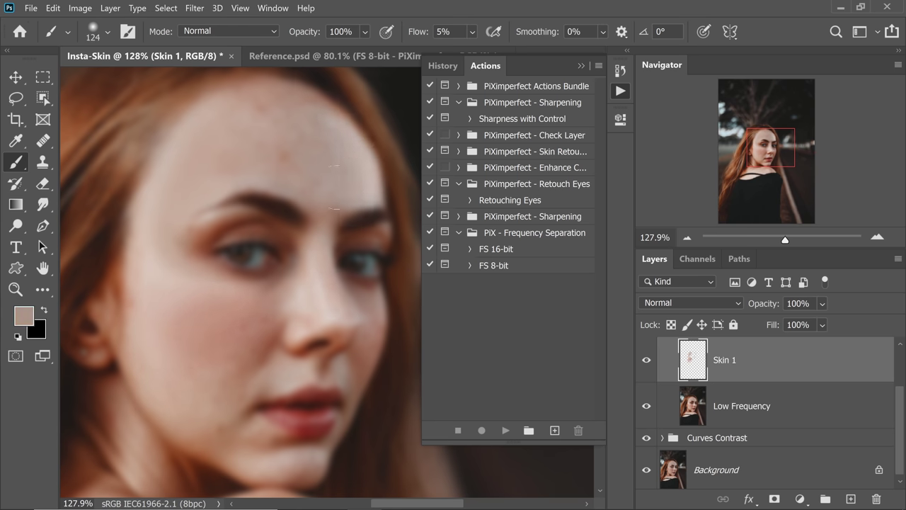
pyautogui.keyDown('alt'); pyautogui.click(197, 270); pyautogui.keyUp('alt')
pyautogui.moveTo(136, 271)
pyautogui.mouseDown()
pyautogui.moveTo(128, 271)
pyautogui.moveTo(191, 271)
pyautogui.mouseUp()
pyautogui.keyDown('alt'); pyautogui.click(192, 283); pyautogui.keyUp('alt')
pyautogui.moveTo(251, 304); pyautogui.dragTo(206, 305)
pyautogui.keyDown('alt'); pyautogui.click(309, 315); pyautogui.keyUp('alt')
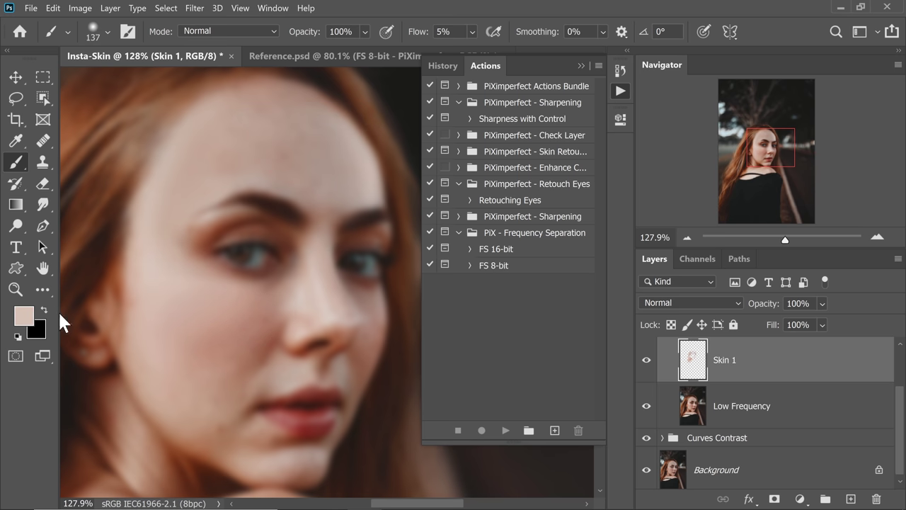
# Set the foreground color to pure white (ffffff)
pyautogui.click(23, 316)
pyautogui.moveTo(548, 286); pyautogui.dragTo(517, 243)
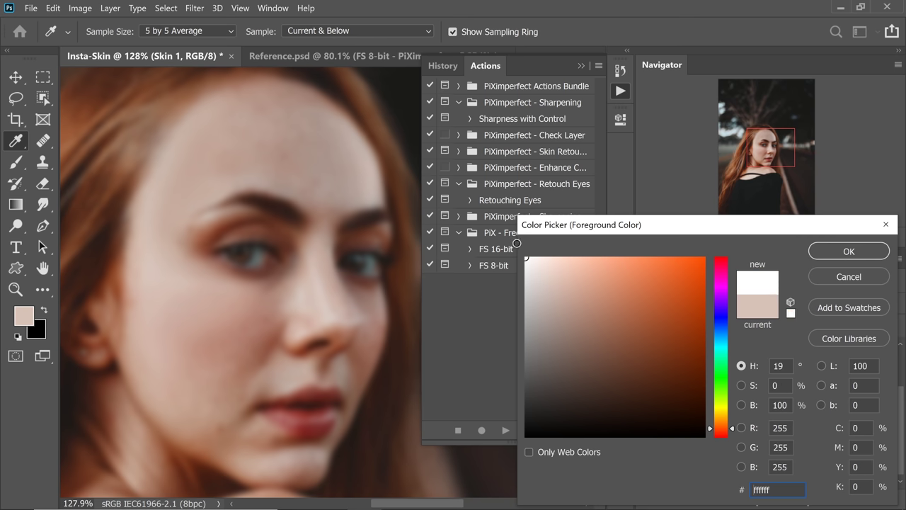
pyautogui.click(842, 252)
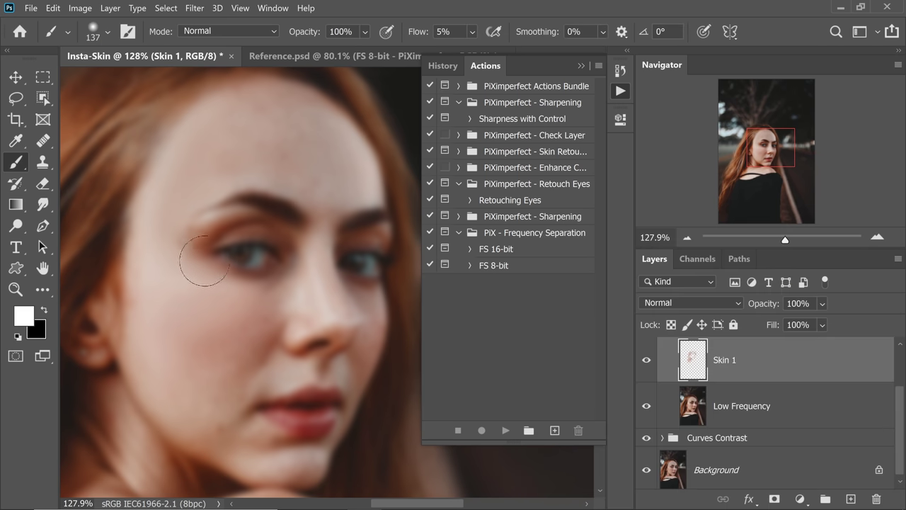
# Set the brush flow to 1% and paint a faint white highlight over the near cheekbone
pyautogui.keyDown('alt'); pyautogui.rightClick(161, 272); pyautogui.keyUp('alt')
pyautogui.click(161, 272)
pyautogui.click(454, 35)
pyautogui.write('1')
pyautogui.moveTo(165, 259)
pyautogui.mouseDown()
pyautogui.moveTo(158, 280)
pyautogui.moveTo(164, 338)
pyautogui.mouseUp()
# Set the brush flow to 5% and blend the cheekbone highlight into the surrounding cheek using sampled skin tones
pyautogui.hotkey('shift', '0')
pyautogui.hotkey('shift', '5')
pyautogui.keyDown('alt'); pyautogui.click(182, 305); pyautogui.keyUp('alt')
pyautogui.keyDown('alt'); pyautogui.rightClick(182, 305); pyautogui.keyUp('alt')
pyautogui.keyDown('alt'); pyautogui.click(236, 285); pyautogui.keyUp('alt')
pyautogui.keyDown('alt'); pyautogui.rightClick(236, 286); pyautogui.keyUp('alt')
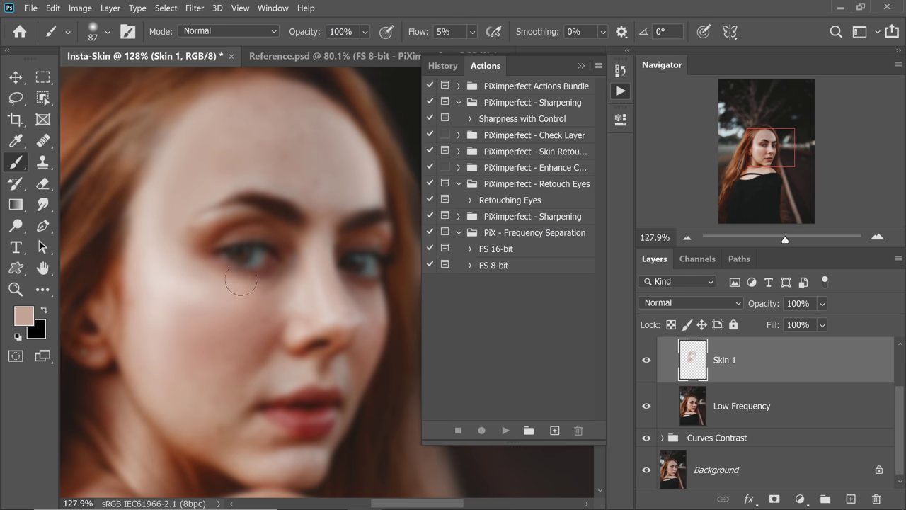
pyautogui.keyDown('alt'); pyautogui.rightClick(178, 322); pyautogui.keyUp('alt')
pyautogui.keyDown('alt'); pyautogui.click(173, 281); pyautogui.keyUp('alt')
pyautogui.keyDown('alt'); pyautogui.rightClick(172, 282); pyautogui.keyUp('alt')
pyautogui.keyDown('alt'); pyautogui.rightClick(172, 282); pyautogui.keyUp('alt')
pyautogui.moveTo(226, 301); pyautogui.dragTo(182, 297)
pyautogui.keyDown('alt'); pyautogui.rightClick(182, 253); pyautogui.keyUp('alt')
# Smooth the tones of the chin and jaw with sampled skin colors and a smaller brush
pyautogui.keyDown('alt'); pyautogui.click(307, 457); pyautogui.keyUp('alt')
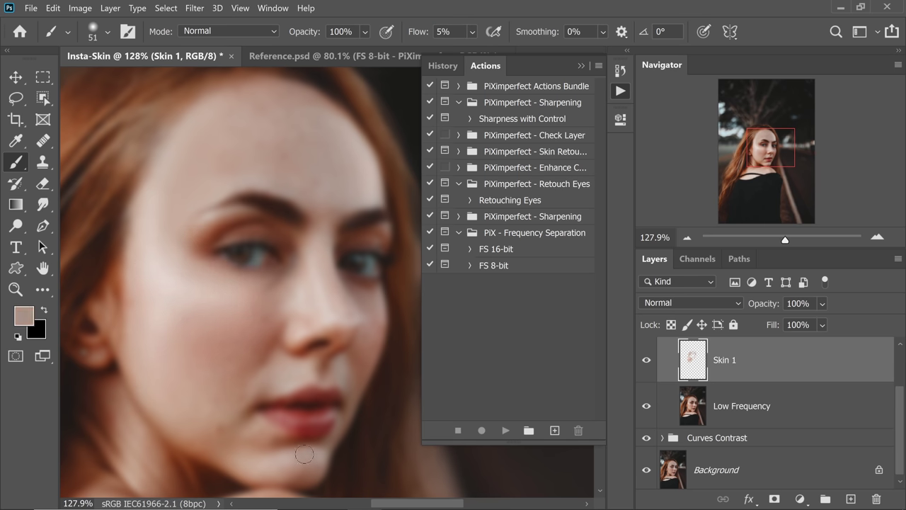
pyautogui.keyDown('alt'); pyautogui.click(311, 465); pyautogui.keyUp('alt')
pyautogui.press('[')
pyautogui.keyDown('alt'); pyautogui.click(259, 474); pyautogui.keyUp('alt')
# Soften the far cheek with sampled tones at 2% brush flow, and compare the face with Skin 1 hidden and shown
pyautogui.keyDown('alt'); pyautogui.click(363, 376); pyautogui.keyUp('alt')
pyautogui.hotkey('shift', '0')
pyautogui.hotkey('shift', '2')
pyautogui.keyDown('alt'); pyautogui.rightClick(368, 333); pyautogui.keyUp('alt')
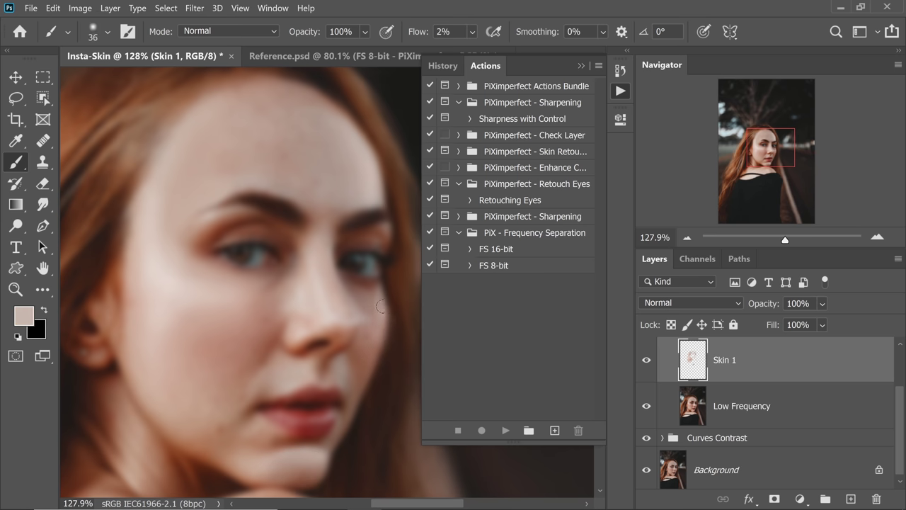
pyautogui.keyDown('alt'); pyautogui.click(379, 312); pyautogui.keyUp('alt')
pyautogui.click(647, 362)
pyautogui.click(646, 363)
# Even out the skin around the mouth and above the upper lip with sampled tones at 4% brush flow
pyautogui.keyDown('alt'); pyautogui.click(236, 381); pyautogui.keyUp('alt')
pyautogui.keyDown('alt'); pyautogui.rightClick(235, 382); pyautogui.keyUp('alt')
pyautogui.keyDown('alt'); pyautogui.click(236, 382); pyautogui.keyUp('alt')
pyautogui.hotkey('shift', '0')
pyautogui.hotkey('shift', '4')
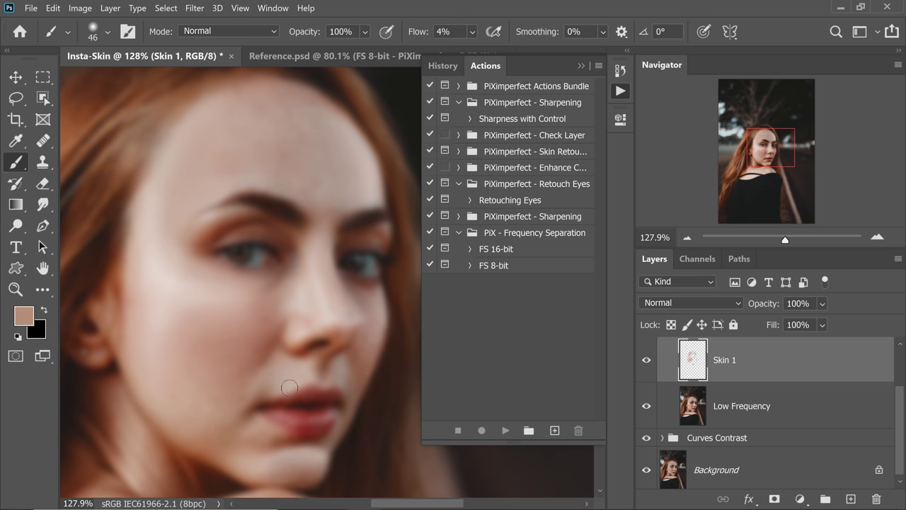
pyautogui.keyDown('alt'); pyautogui.click(312, 380); pyautogui.keyUp('alt')
pyautogui.keyDown('alt'); pyautogui.click(303, 373); pyautogui.keyUp('alt')
pyautogui.keyDown('alt'); pyautogui.click(331, 377); pyautogui.keyUp('alt')
pyautogui.keyDown('alt'); pyautogui.rightClick(331, 377); pyautogui.keyUp('alt')
pyautogui.keyDown('alt'); pyautogui.click(259, 361); pyautogui.keyUp('alt')
pyautogui.keyDown('alt'); pyautogui.click(299, 381); pyautogui.keyUp('alt')
pyautogui.keyDown('alt'); pyautogui.click(266, 406); pyautogui.keyUp('alt')
# Blend the far cheek, under-eye area, nose and center of the forehead with sampled skin tones
pyautogui.keyDown('alt'); pyautogui.click(366, 314); pyautogui.keyUp('alt')
pyautogui.keyDown('alt'); pyautogui.rightClick(366, 313); pyautogui.keyUp('alt')
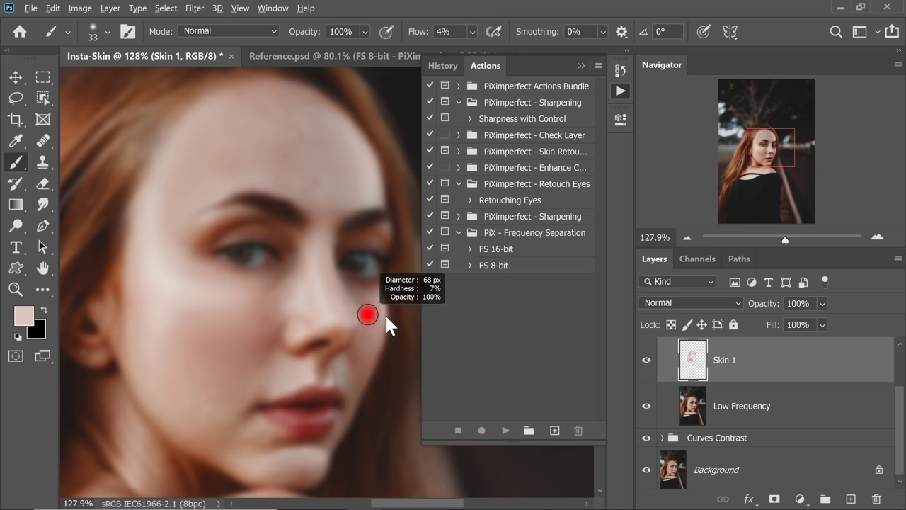
pyautogui.keyDown('alt'); pyautogui.click(268, 288); pyautogui.keyUp('alt')
pyautogui.keyDown('alt'); pyautogui.click(246, 288); pyautogui.keyUp('alt')
pyautogui.keyDown('alt'); pyautogui.click(374, 307); pyautogui.keyUp('alt')
pyautogui.keyDown('alt'); pyautogui.click(329, 299); pyautogui.keyUp('alt')
pyautogui.keyDown('alt'); pyautogui.click(311, 178); pyautogui.keyUp('alt')
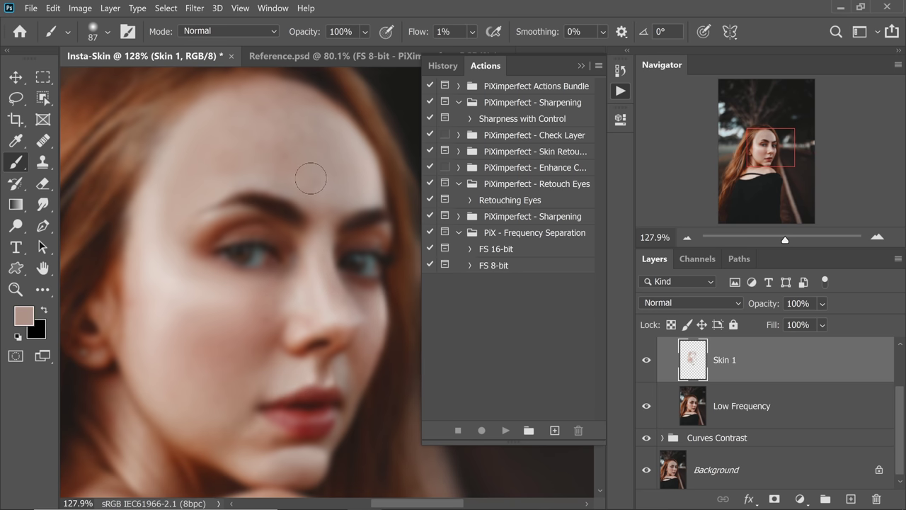
# Set the brush flow to 4% and smooth the shoulder's tones with sampled skin colors
pyautogui.hotkey('shift', '0')
pyautogui.hotkey('shift', '4')
pyautogui.moveTo(304, 493); pyautogui.dragTo(346, 339)
pyautogui.keyDown('alt'); pyautogui.click(346, 348); pyautogui.keyUp('alt')
pyautogui.moveTo(313, 389); pyautogui.dragTo(239, 362)
pyautogui.keyDown('alt'); pyautogui.rightClick(362, 382); pyautogui.keyUp('alt')
pyautogui.keyDown('alt'); pyautogui.click(361, 382); pyautogui.keyUp('alt')
pyautogui.moveTo(316, 373); pyautogui.dragTo(371, 362)
pyautogui.keyDown('alt'); pyautogui.rightClick(371, 362); pyautogui.keyUp('alt')
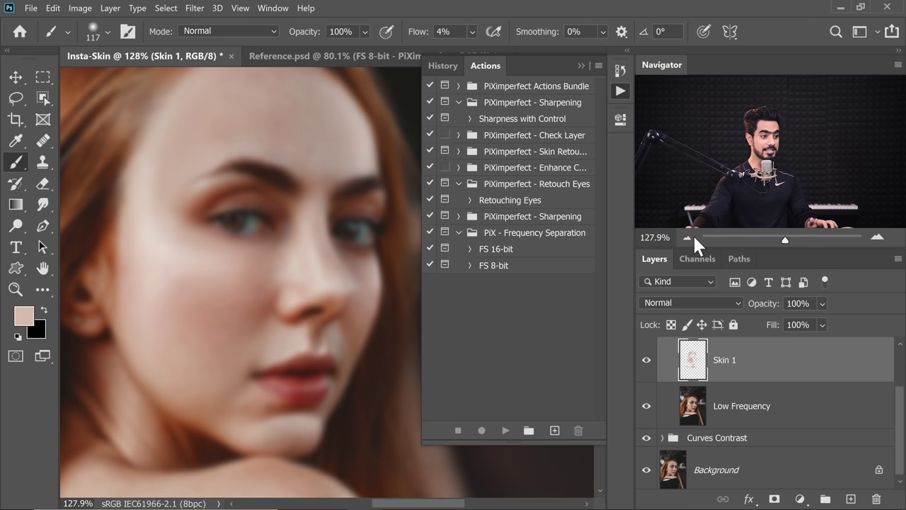
# Show the High Frequency layer to restore the skin texture over the smoothed tones
pyautogui.scroll(2, 893, 396)
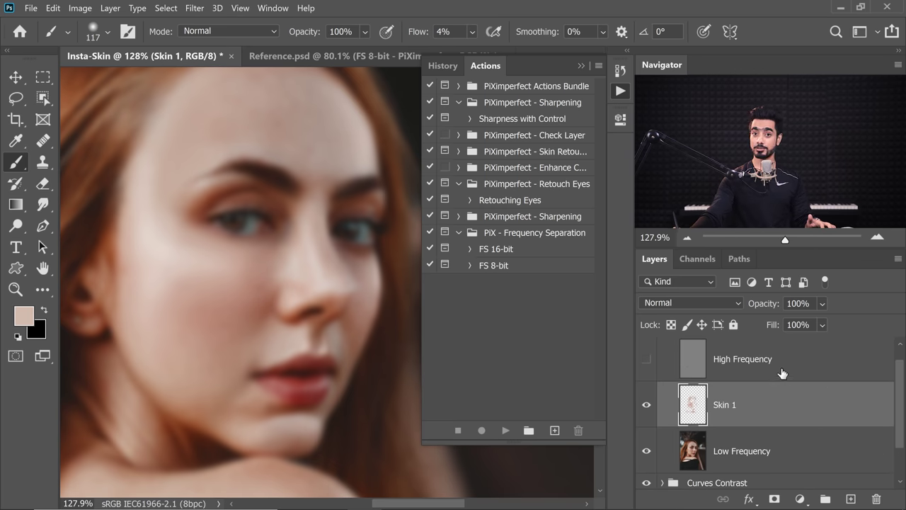
pyautogui.click(646, 359)
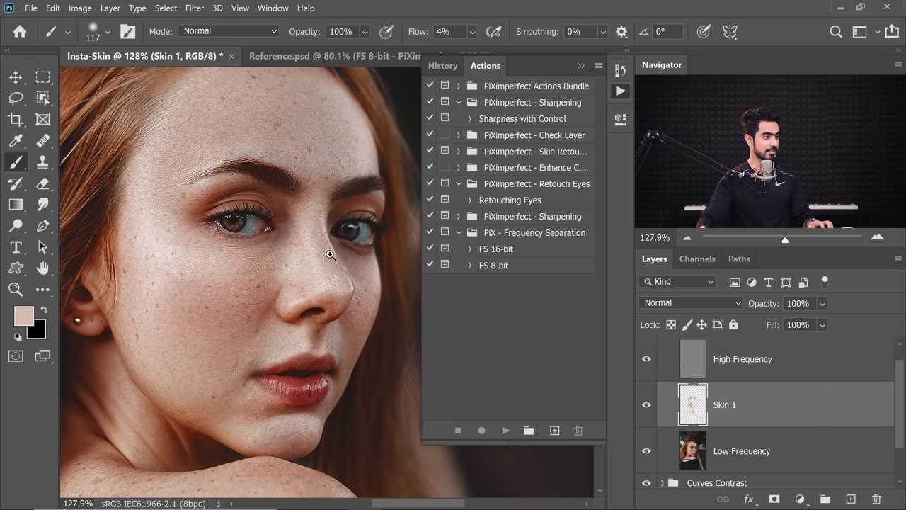
pyautogui.scroll(-3, 320, 255)
pyautogui.moveTo(326, 248); pyautogui.dragTo(311, 267)
pyautogui.scroll(-2, 310, 268)
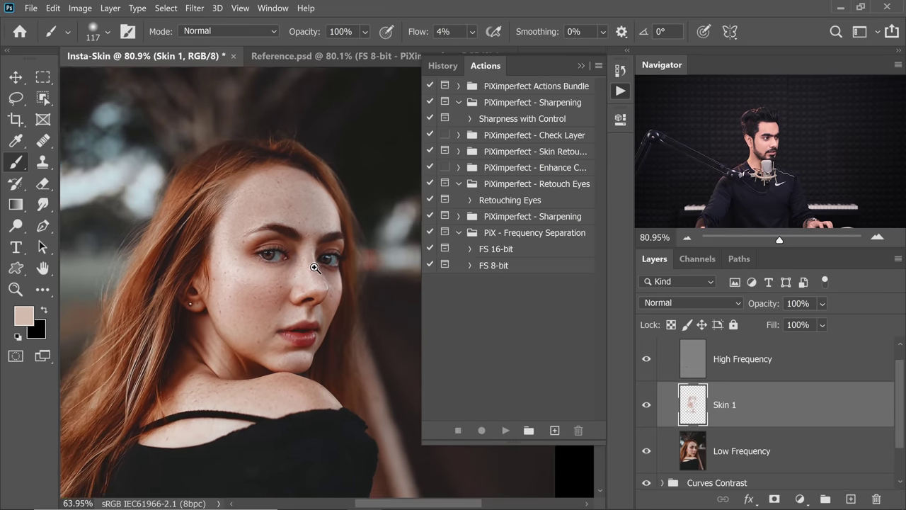
# Compare the portrait with the FS 8-bit - PiXimperfect group hidden and shown
pyautogui.moveTo(898, 415); pyautogui.dragTo(899, 403)
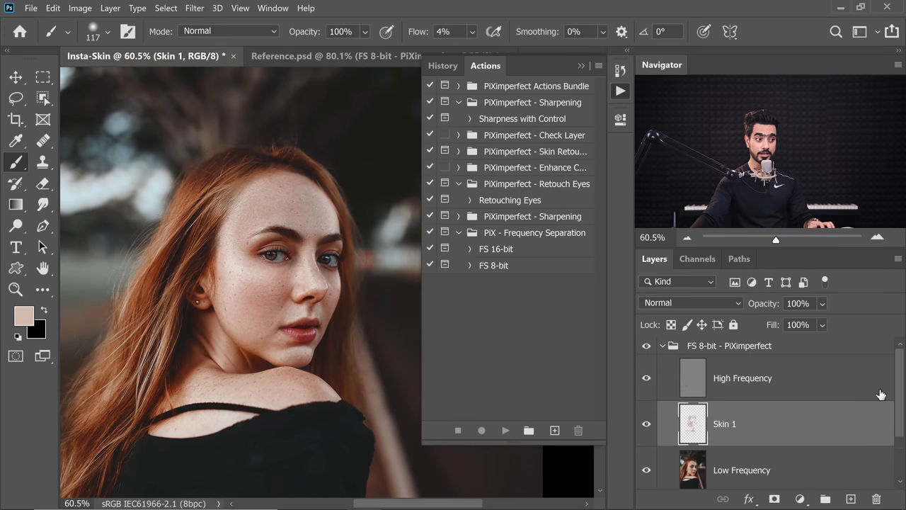
pyautogui.click(645, 347)
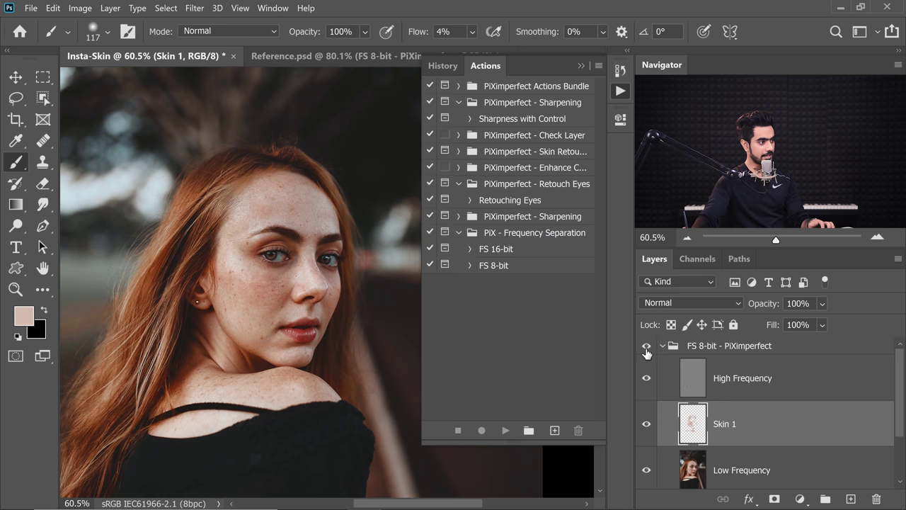
pyautogui.click(645, 347)
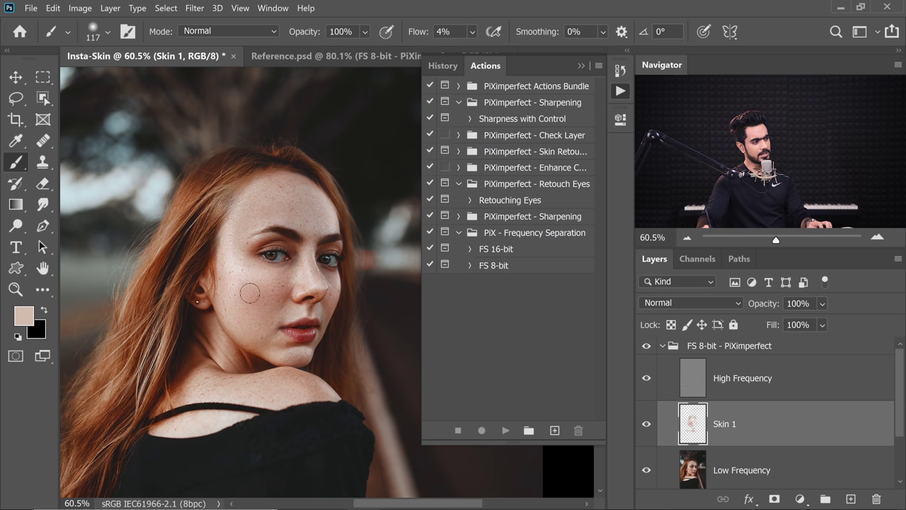
# Enlarge the brush to about 191 px and paint a sampled skin tone across the reddish near cheek on Skin 1
pyautogui.scroll(4, 255, 287)
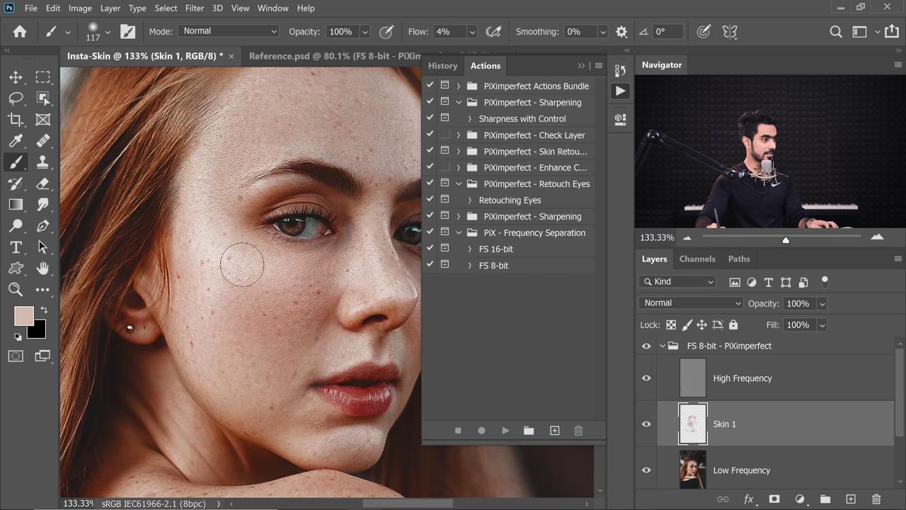
pyautogui.keyDown('alt'); pyautogui.moveTo(282, 290); pyautogui.dragTo(307, 294); pyautogui.keyUp('alt')
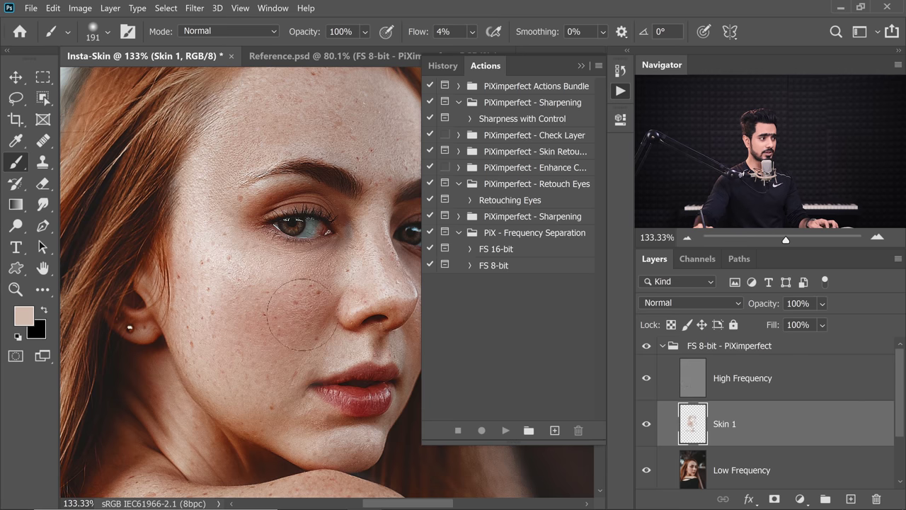
pyautogui.keyDown('alt'); pyautogui.click(265, 296); pyautogui.keyUp('alt')
pyautogui.moveTo(233, 283); pyautogui.dragTo(290, 284)
# Toggle the frequency separation group off and on to check the cheek retouch, and examine the face up close
pyautogui.hotkey('ctrl', '0')
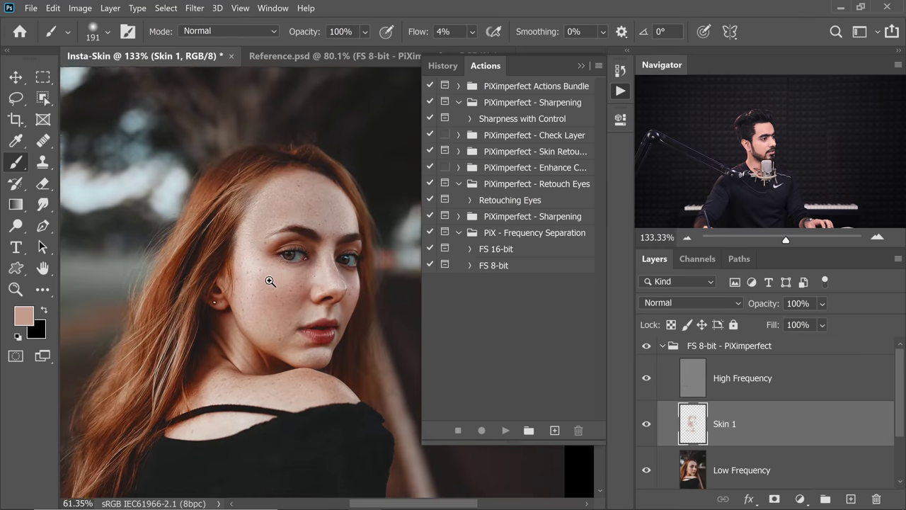
pyautogui.click(646, 347)
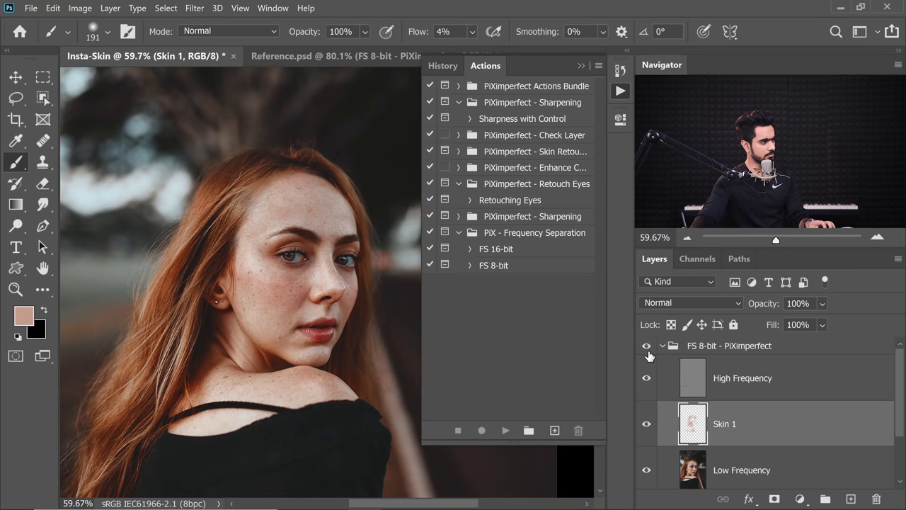
pyautogui.click(646, 347)
pyautogui.scroll(5, 281, 287)
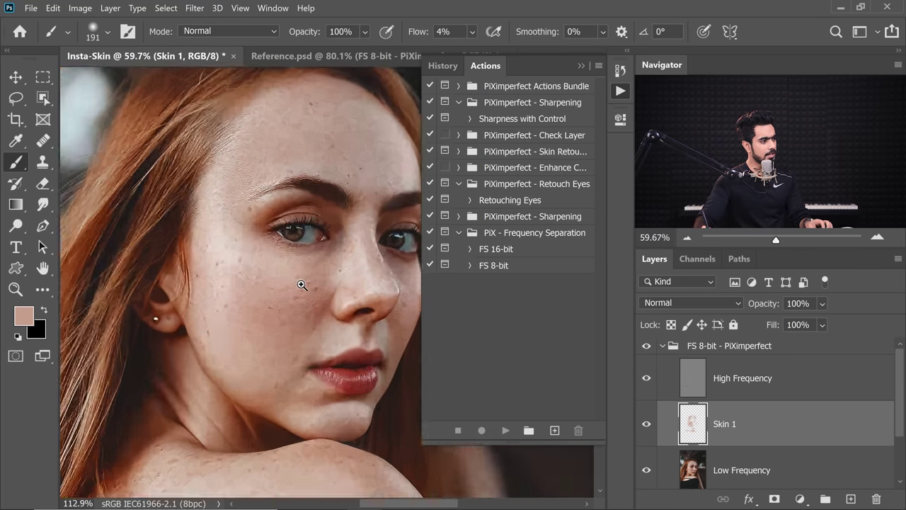
# Lower the Skin 1 layer's opacity to 70% and check the frequency separation group's effect on the portrait
pyautogui.scroll(-5, 278, 295)
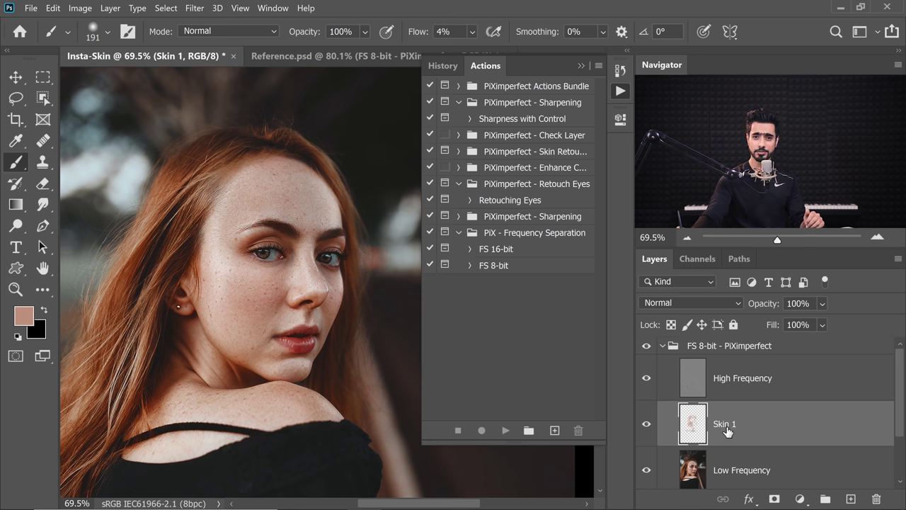
pyautogui.moveTo(764, 306); pyautogui.dragTo(621, 315)
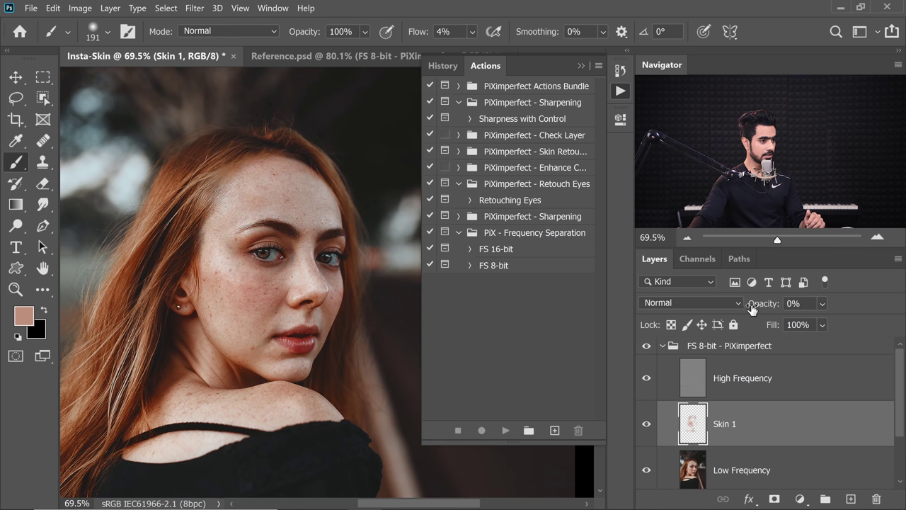
pyautogui.moveTo(754, 306); pyautogui.dragTo(781, 309)
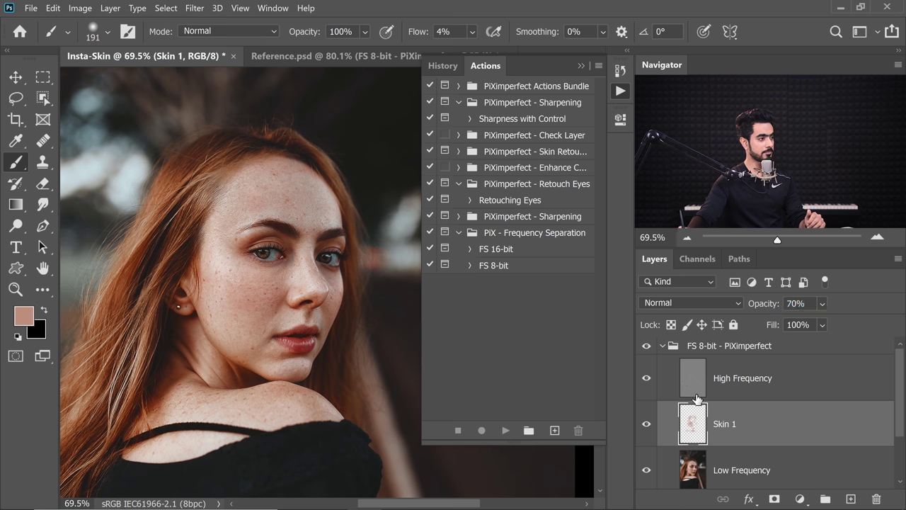
pyautogui.click(648, 347)
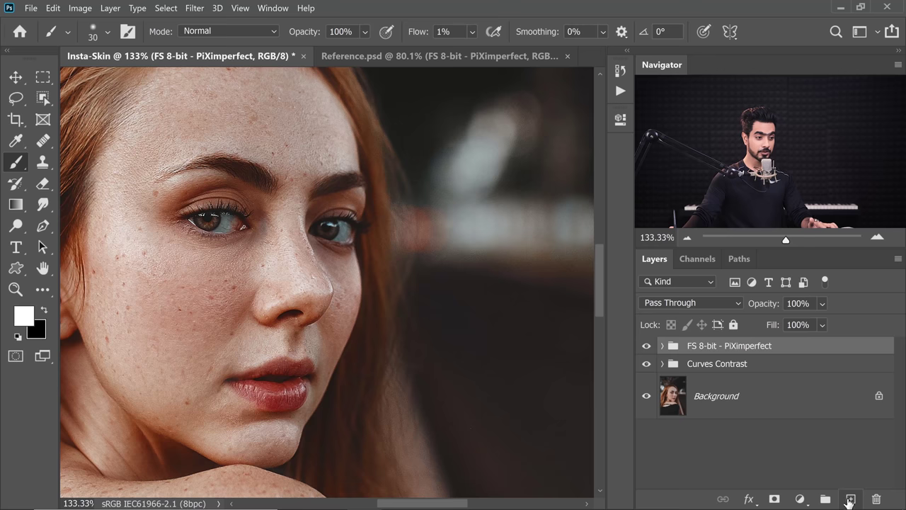
# Add a new layer named Dodge and Burn above the frequency separation group and set its blend mode to Soft Light
pyautogui.click(851, 498)
pyautogui.doubleClick(702, 360)
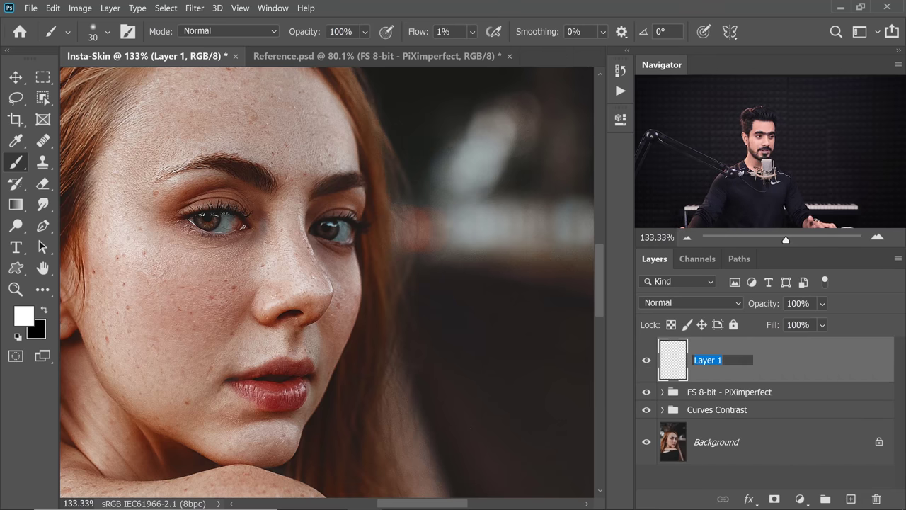
pyautogui.write('Dodge an')
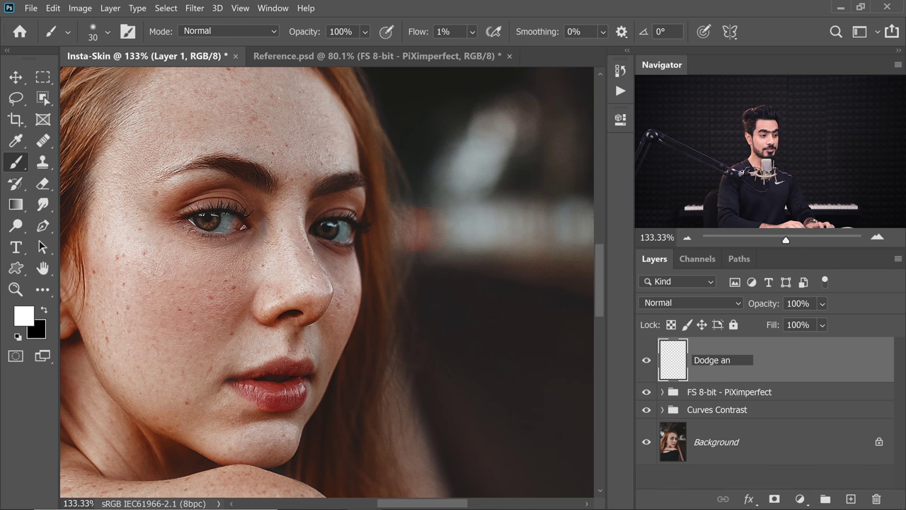
pyautogui.write('d Burn')
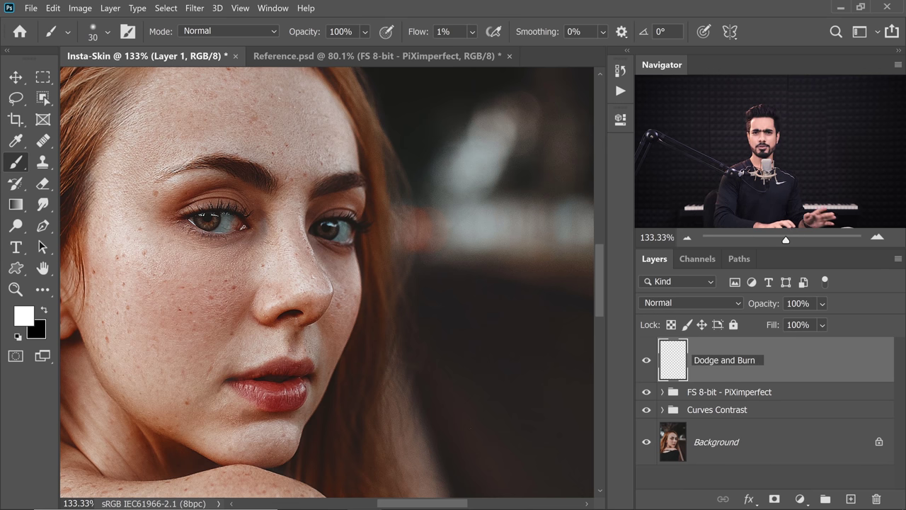
pyautogui.press('Return')
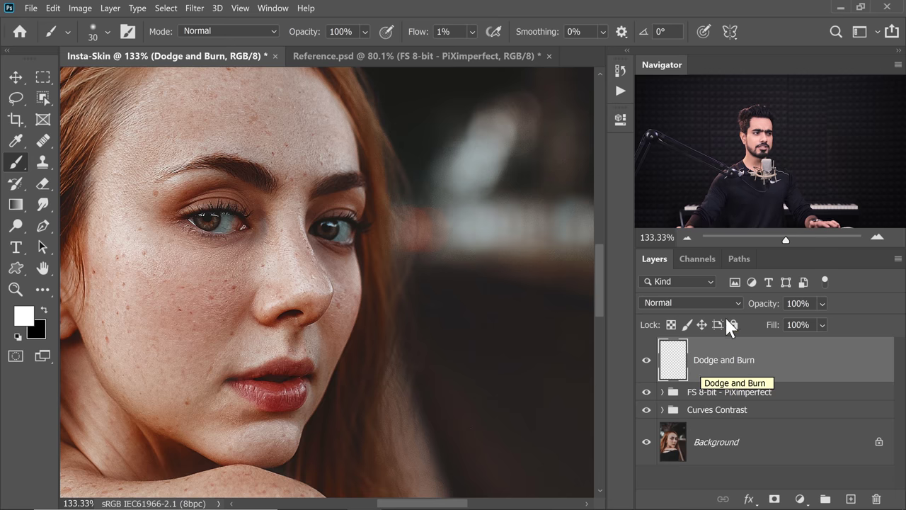
pyautogui.click(683, 308)
pyautogui.click(681, 315)
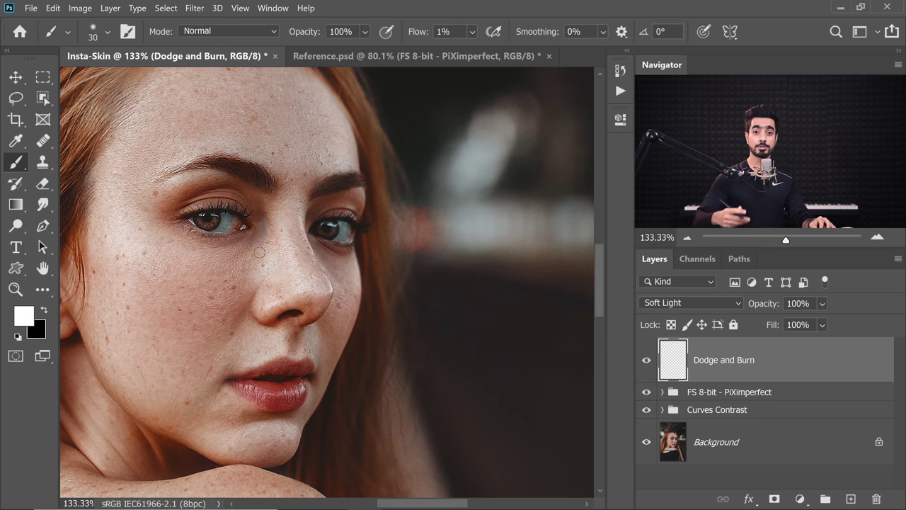
# Set the Brush flow to 2% with white as the foreground colour
pyautogui.press('x')
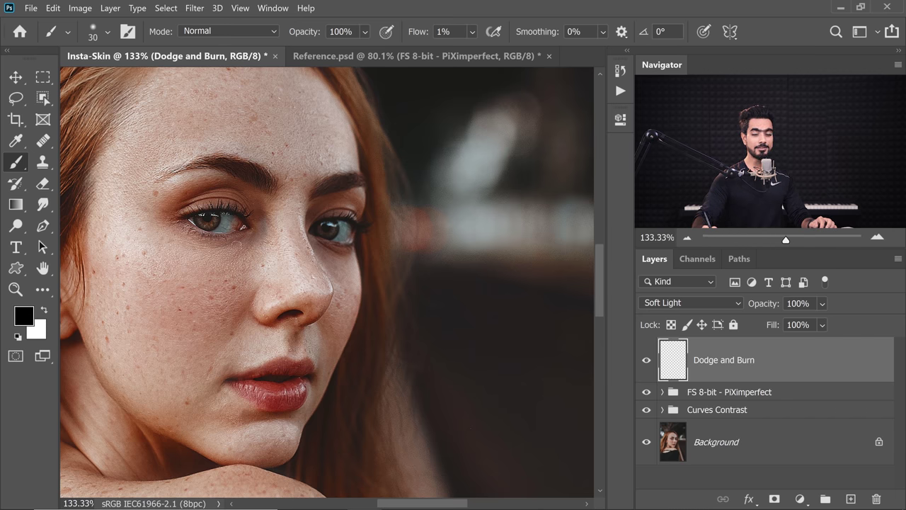
pyautogui.press('x')
pyautogui.hotkey('shift', '0')
pyautogui.hotkey('shift', '2')
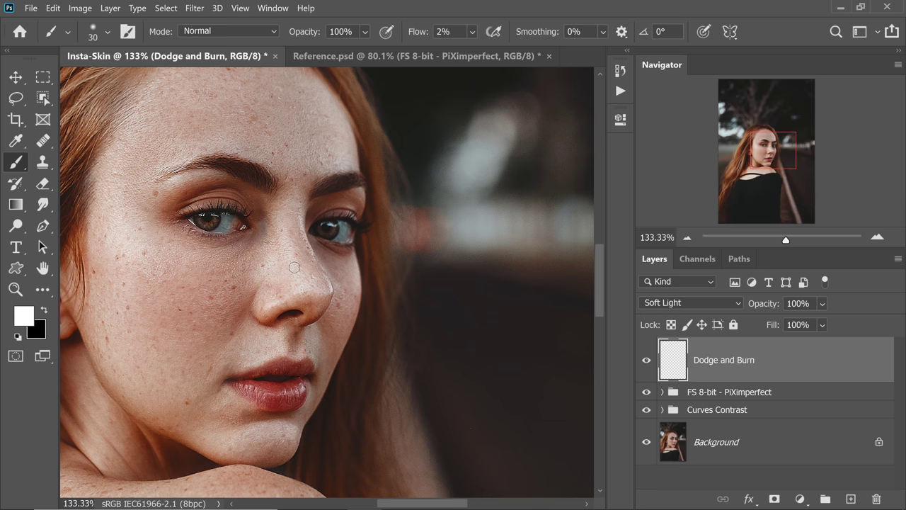
# Dodge and burn uneven patches of the face with a brush between about 15 and 70 px, and compare the layer hidden and shown
pyautogui.press('[')
pyautogui.press('[')
pyautogui.press('[')
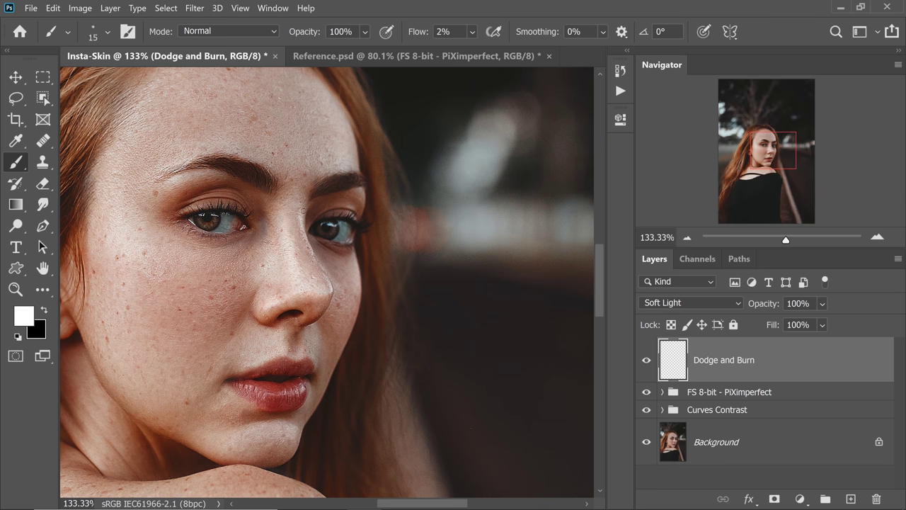
pyautogui.press(']')
pyautogui.press(']')
pyautogui.press('x')
pyautogui.press('x')
pyautogui.press('[')
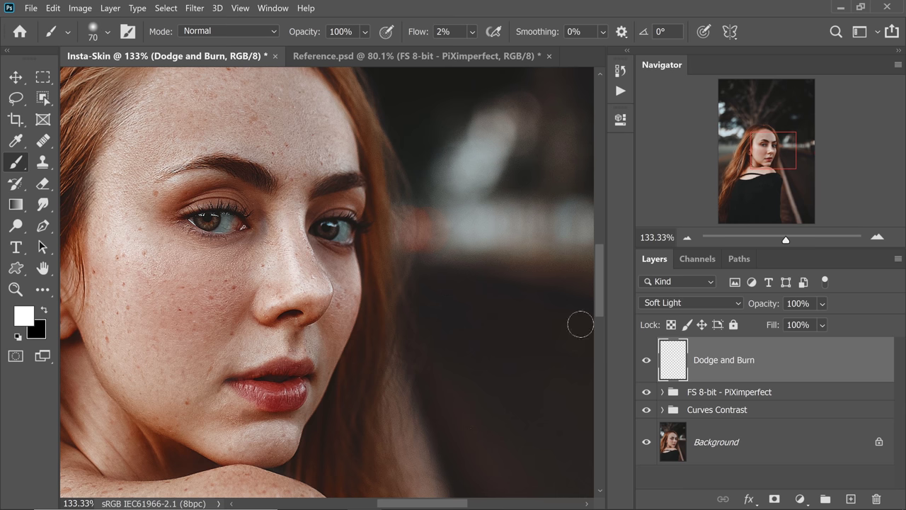
pyautogui.press('[')
pyautogui.press('[')
pyautogui.press('[')
pyautogui.press('[')
pyautogui.press('[')
pyautogui.press('[')
pyautogui.press('[')
pyautogui.press(']')
pyautogui.press(']')
pyautogui.press(']')
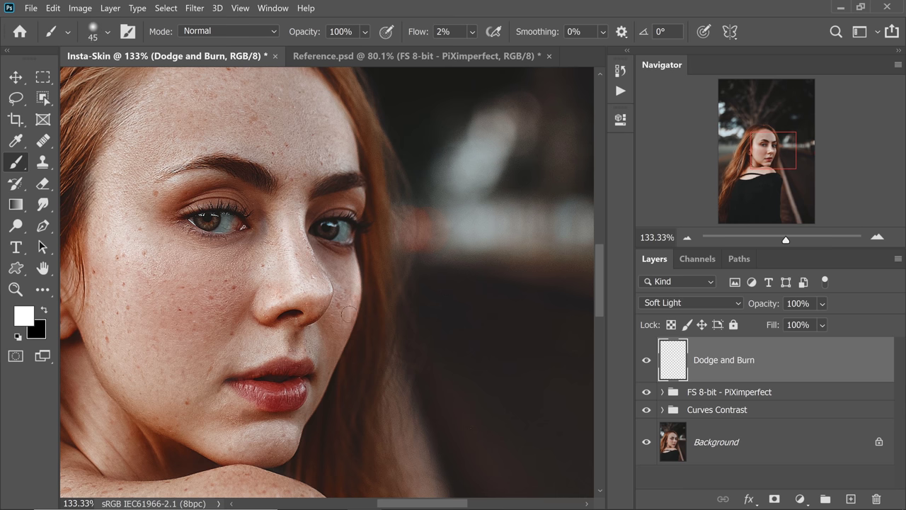
pyautogui.click(646, 359)
pyautogui.click(646, 360)
# Reduce the brush to about 10 px and refine small spots around the mouth, alternating between white and black
pyautogui.press('[')
pyautogui.press('[')
pyautogui.press('[')
pyautogui.press('x')
pyautogui.press('x')
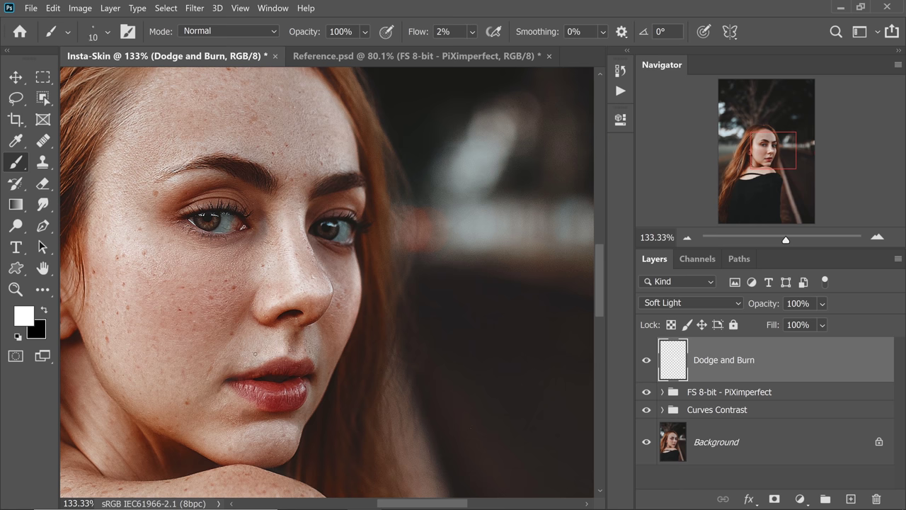
pyautogui.press('x')
pyautogui.press('x')
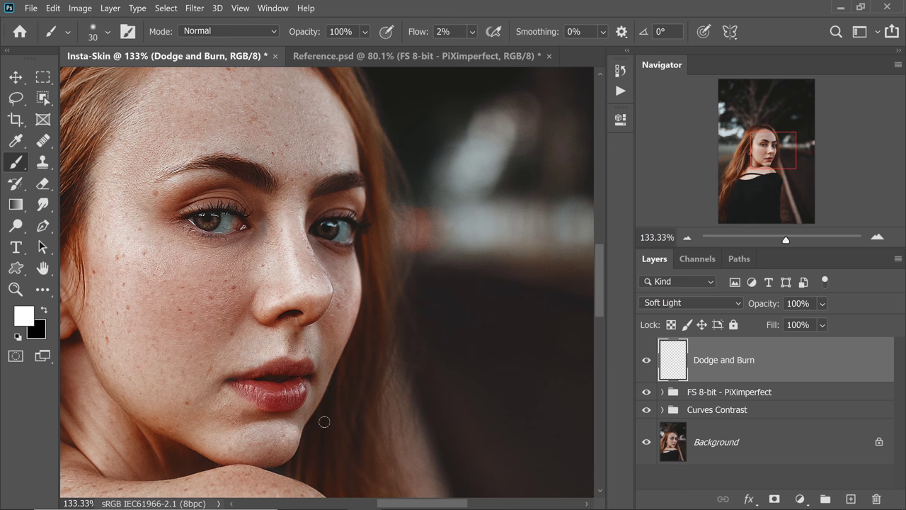
# Enlarge the brush to about 90 px and dodge and burn the broader areas of the face, switching to black for darkening
pyautogui.moveTo(372, 279); pyautogui.dragTo(212, 270)
pyautogui.press(']')
pyautogui.press(']')
pyautogui.press(']')
pyautogui.press(']')
pyautogui.press(']')
pyautogui.press(']')
pyautogui.press(']')
pyautogui.press(']')
pyautogui.press(']')
pyautogui.press('x')
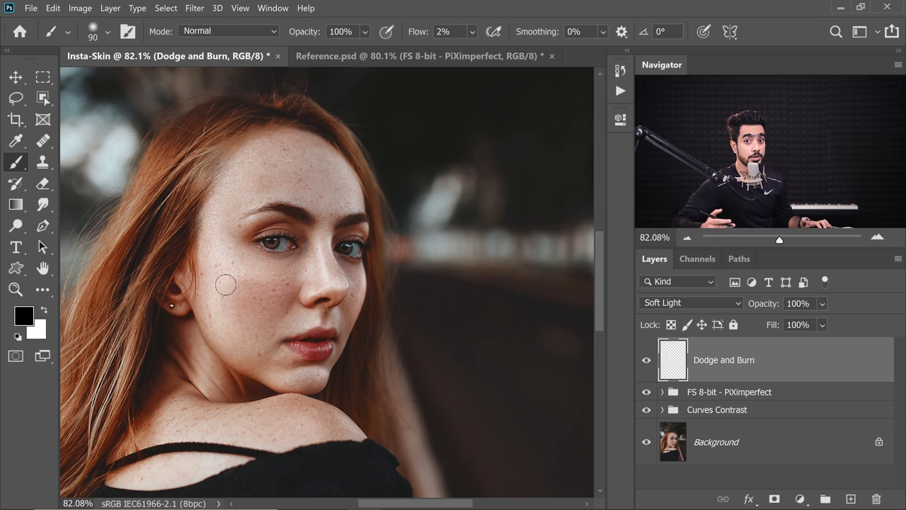
# Set up the Eraser with 10% flow and a size of about 257 px for softening overdone areas of Dodge and Burn
pyautogui.click(43, 182)
pyautogui.click(377, 32)
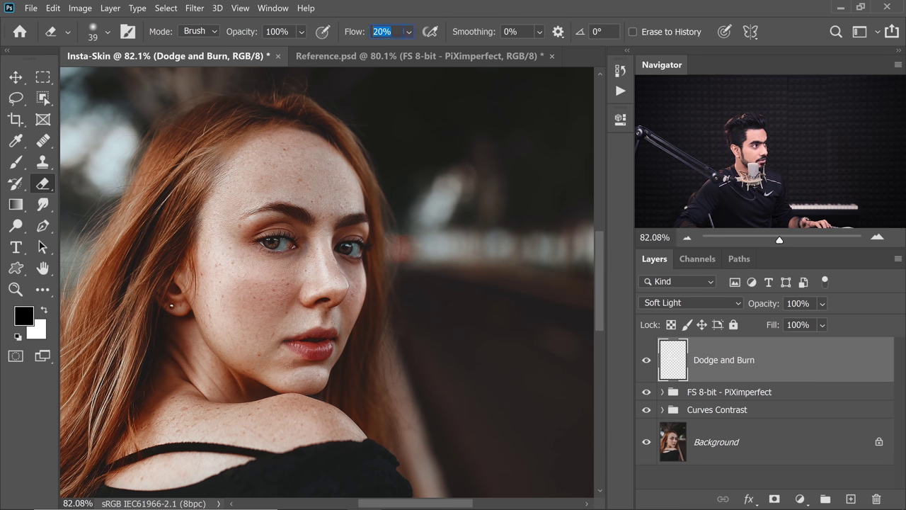
pyautogui.write('10')
pyautogui.press('Return')
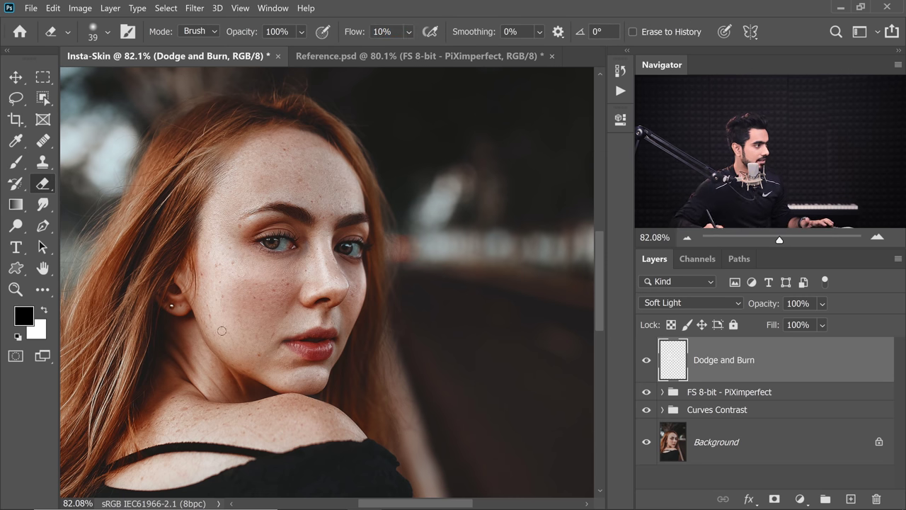
pyautogui.keyDown('alt'); pyautogui.moveTo(225, 323); pyautogui.dragTo(252, 314); pyautogui.keyUp('alt')
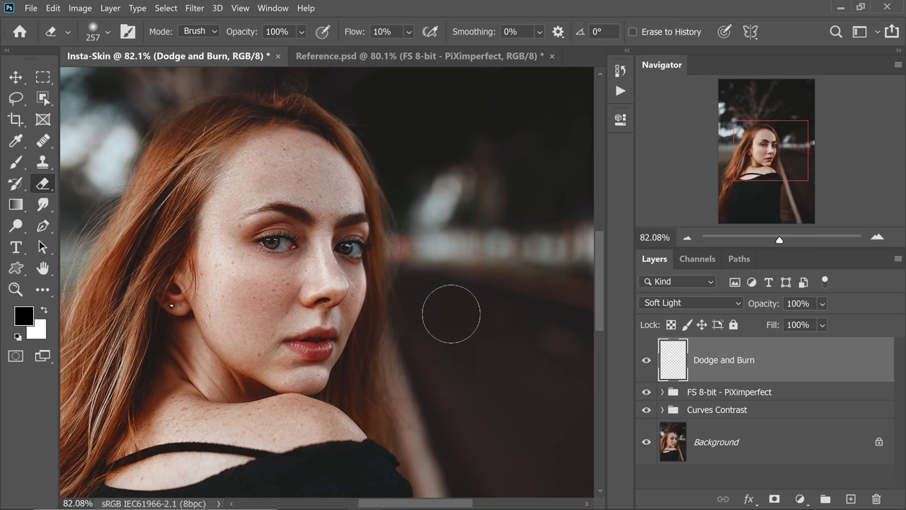
pyautogui.press('Return')
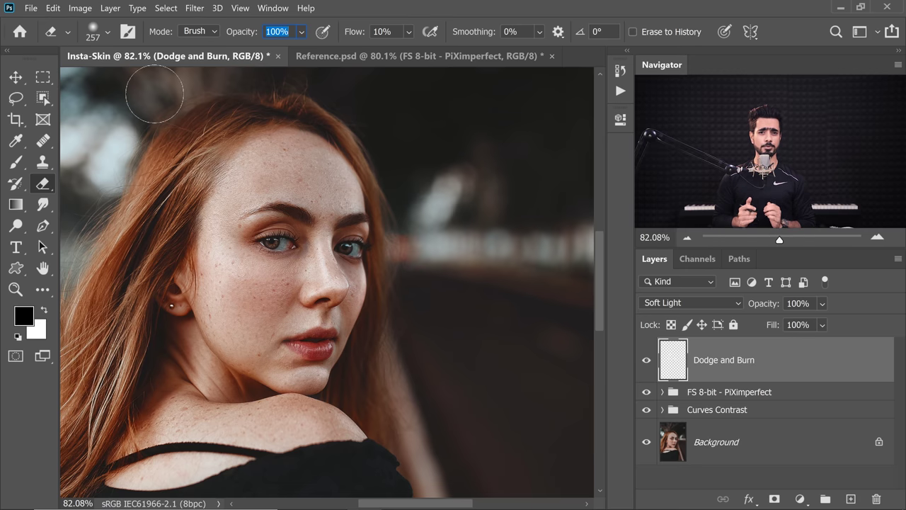
# Compare the original Background alone with the full edit
pyautogui.keyDown('alt'); pyautogui.click(645, 444); pyautogui.keyUp('alt')
pyautogui.keyDown('alt'); pyautogui.click(646, 444); pyautogui.keyUp('alt')
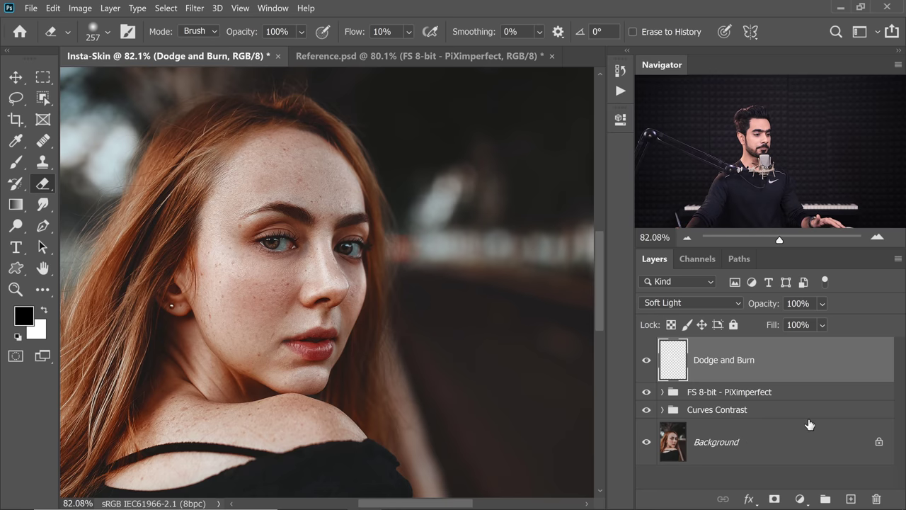
# Add a Vibrance adjustment layer above Dodge and Burn and set Vibrance to -16
pyautogui.click(801, 499)
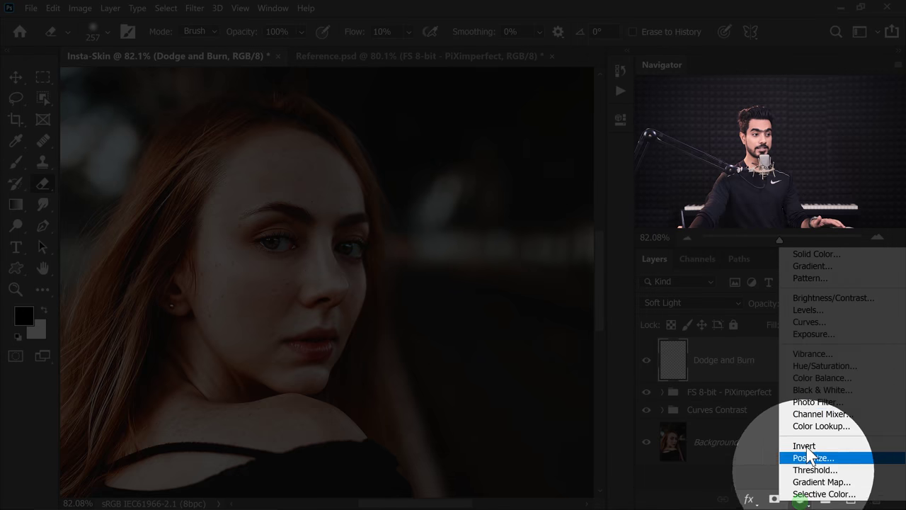
pyautogui.click(814, 357)
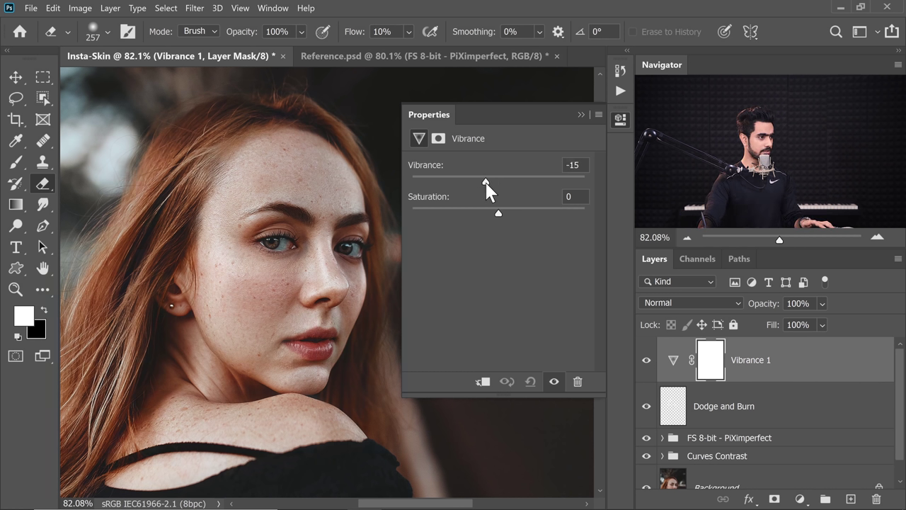
pyautogui.moveTo(487, 189); pyautogui.dragTo(485, 190)
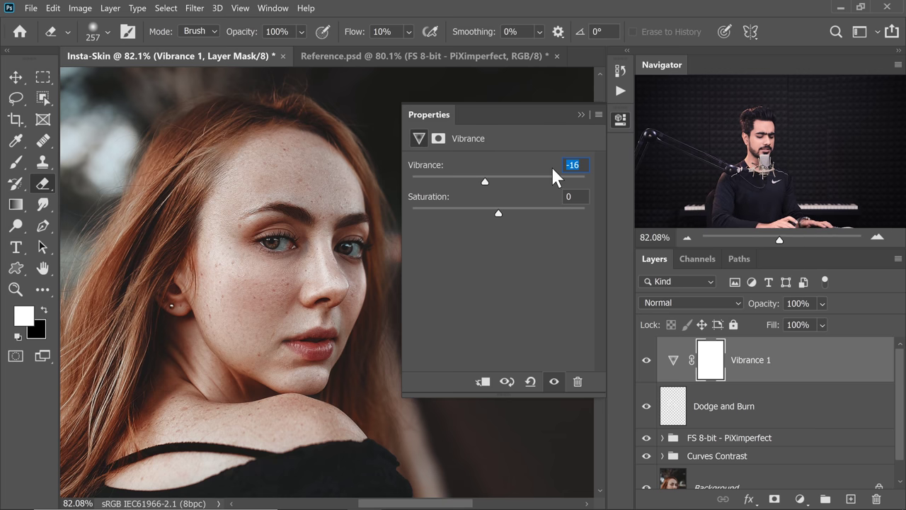
pyautogui.press('Return')
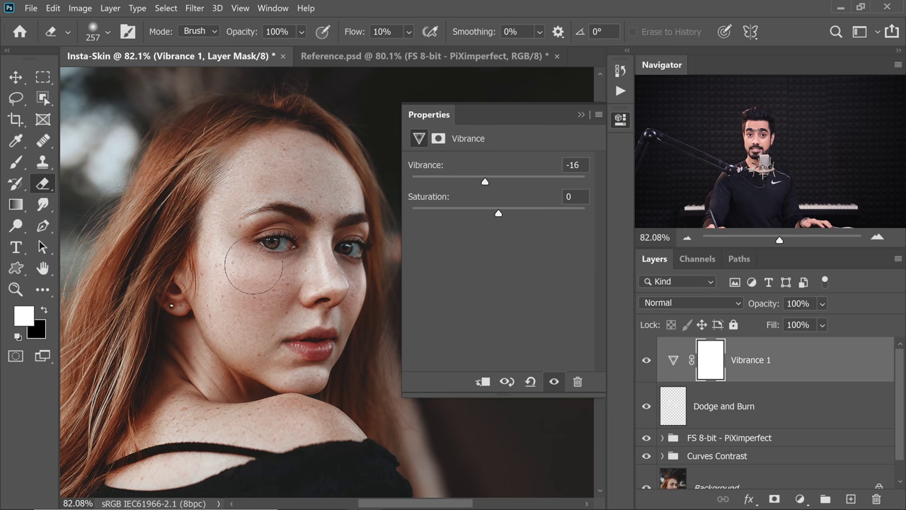
# Replace the Vibrance 1 layer's mask with a copy of the Curves 2 skin mask from the Curves Contrast group
pyautogui.scroll(-2, 901, 400)
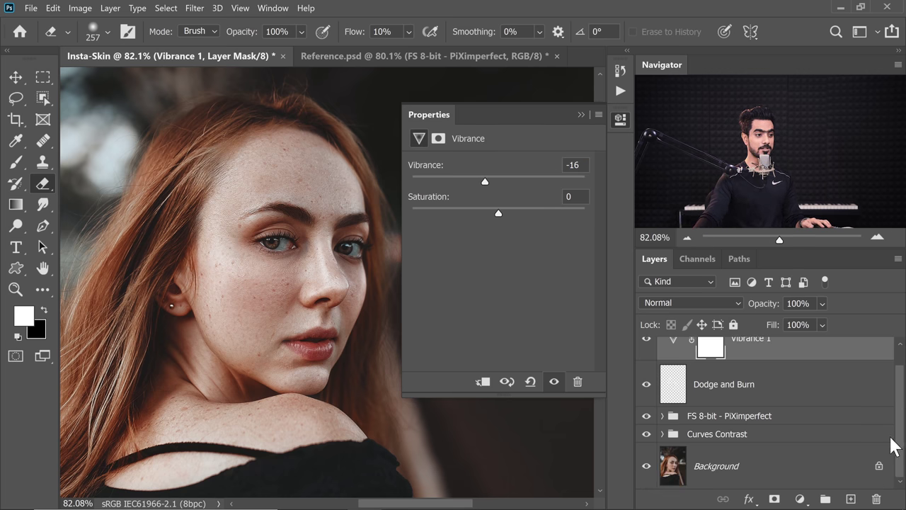
pyautogui.click(662, 434)
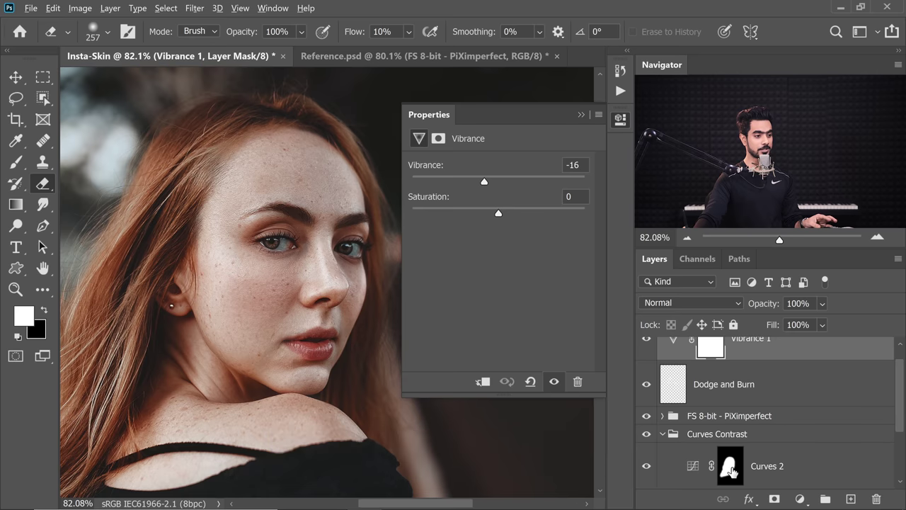
pyautogui.moveTo(732, 468); pyautogui.dragTo(722, 367)
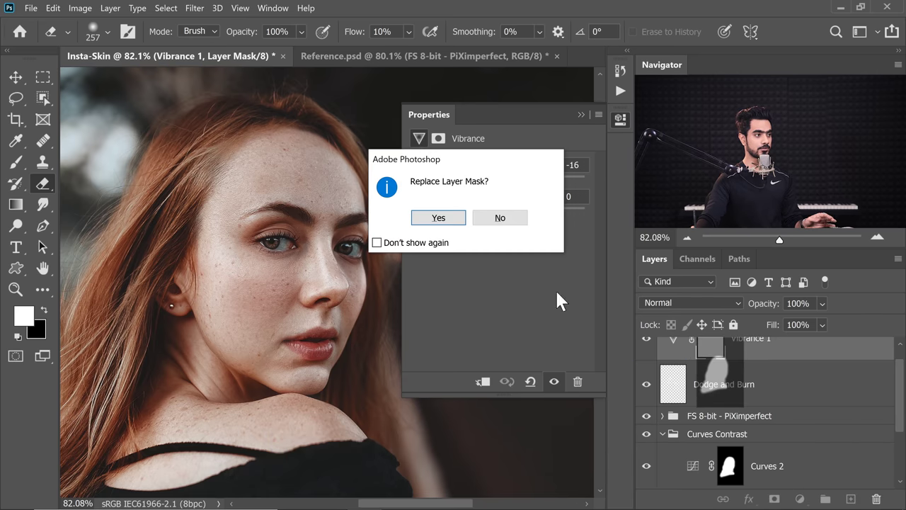
pyautogui.click(439, 218)
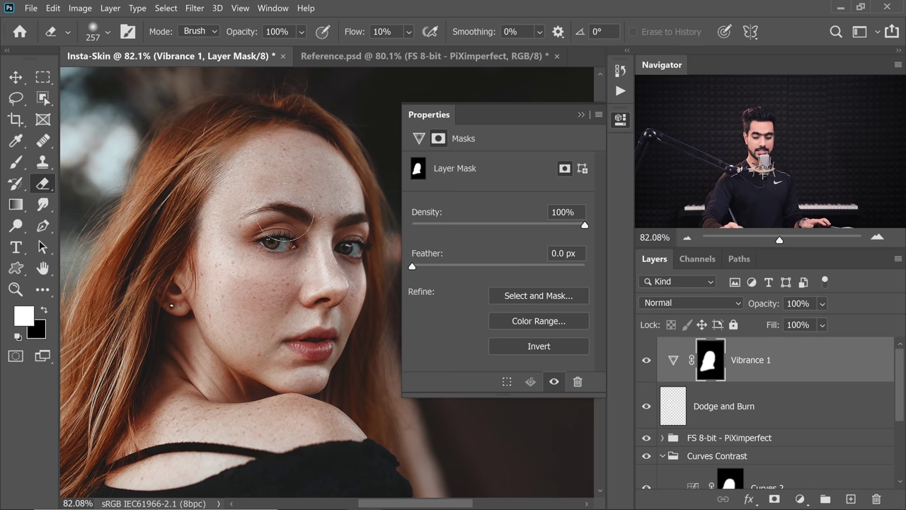
# Compare the whole portrait with the Vibrance 1 layer hidden and shown
pyautogui.scroll(-5, 285, 213)
pyautogui.click(580, 115)
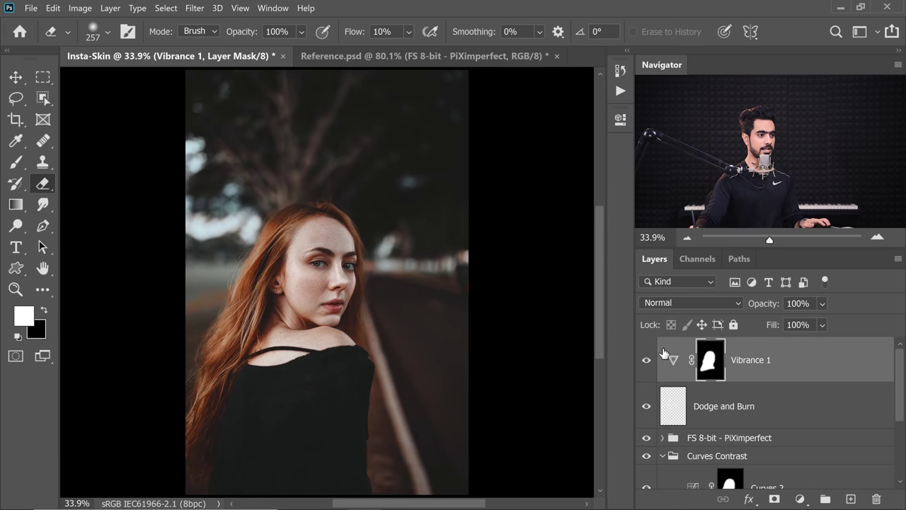
pyautogui.click(647, 361)
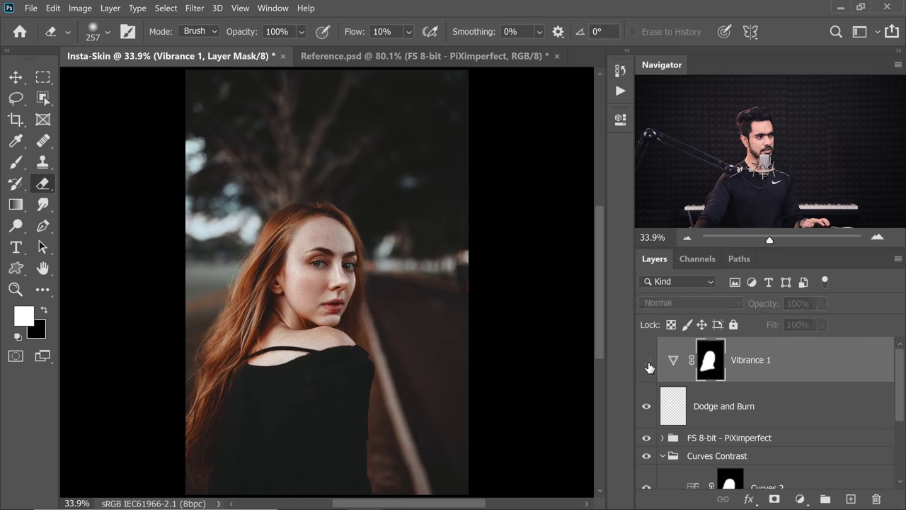
pyautogui.click(647, 362)
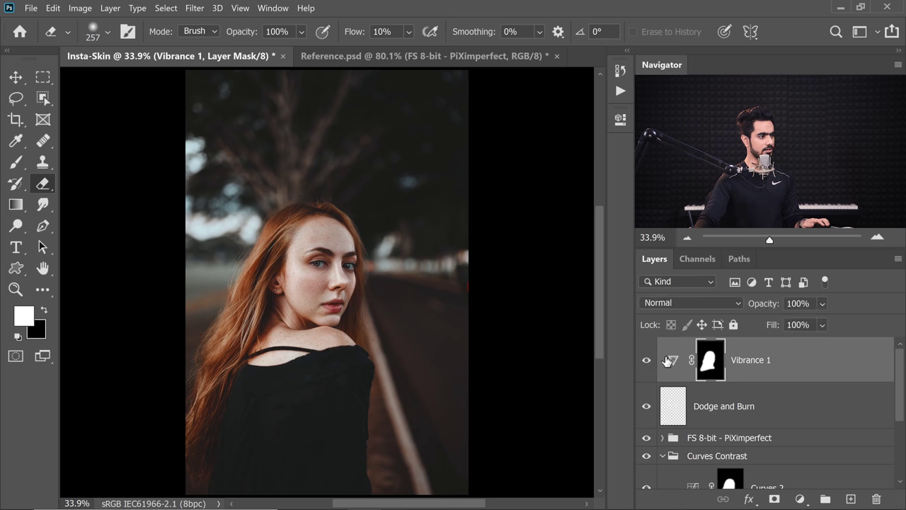
# Set the Vibrance 1 adjustment's Vibrance to -8
pyautogui.doubleClick(674, 361)
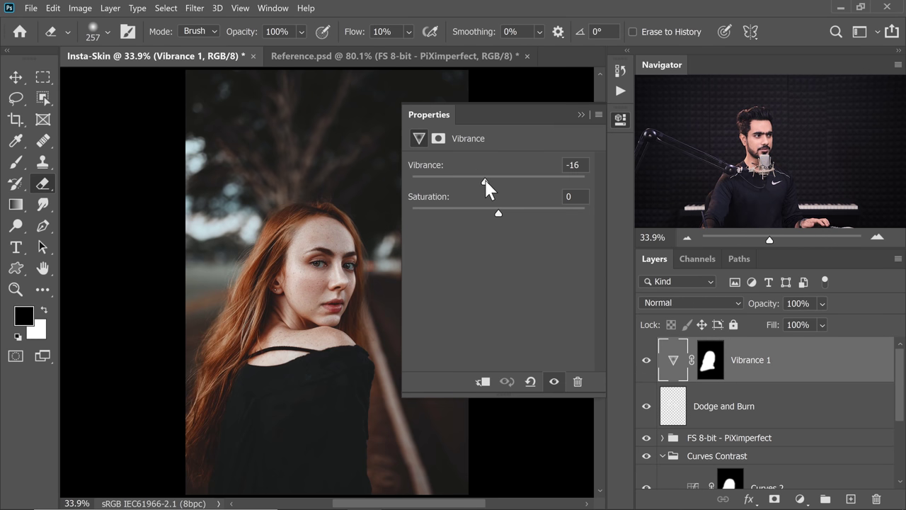
pyautogui.moveTo(483, 177); pyautogui.dragTo(500, 179)
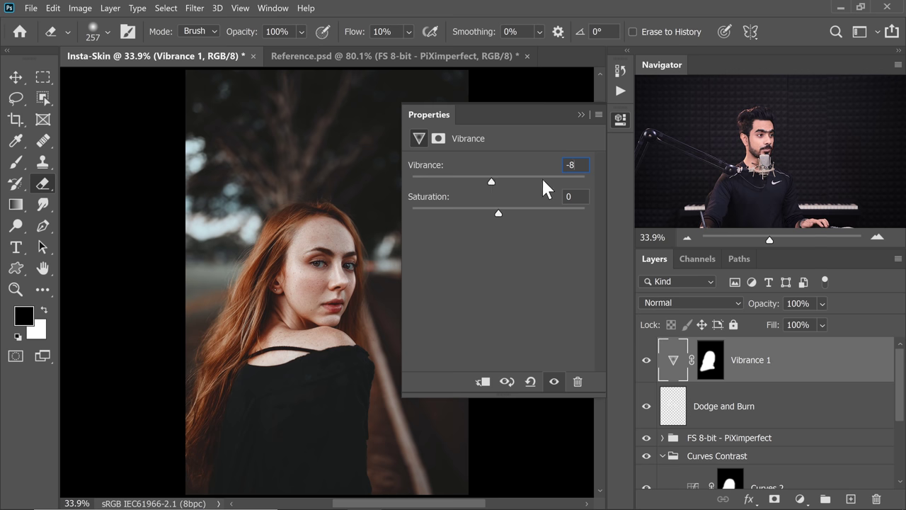
# Set the Vibrance 1 adjustment's Vibrance to -7 and collapse its properties
pyautogui.click(521, 165)
pyautogui.write('-7')
pyautogui.press('Return')
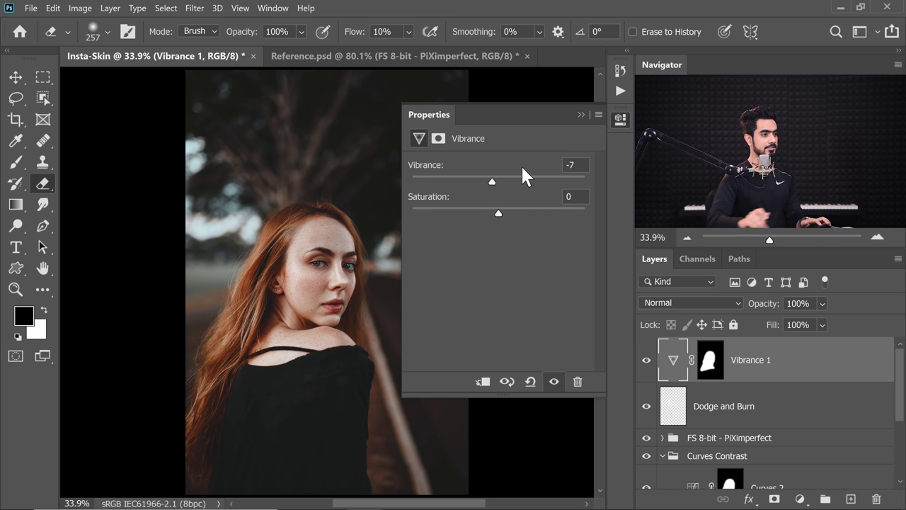
pyautogui.click(581, 115)
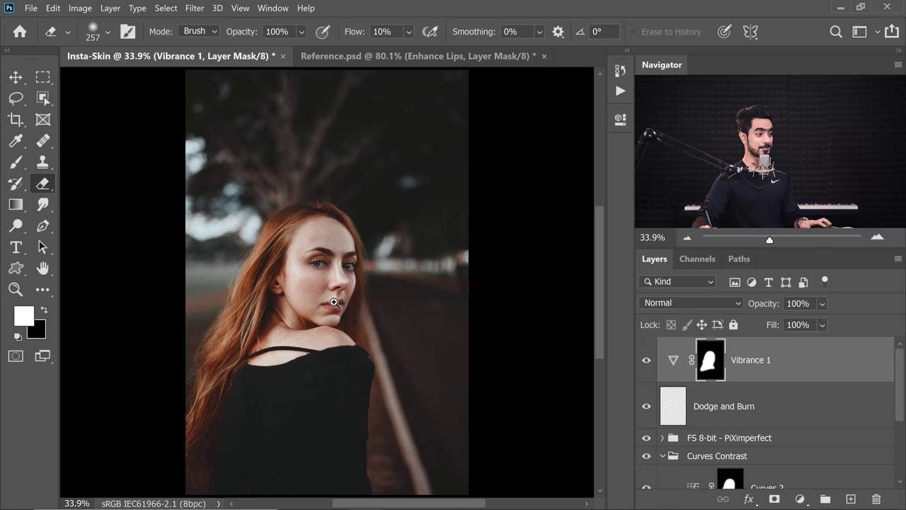
# Add a Curves adjustment layer above Vibrance 1 and raise the middle of its RGB curve to brighten the lips strongly
pyautogui.moveTo(334, 303); pyautogui.dragTo(363, 299)
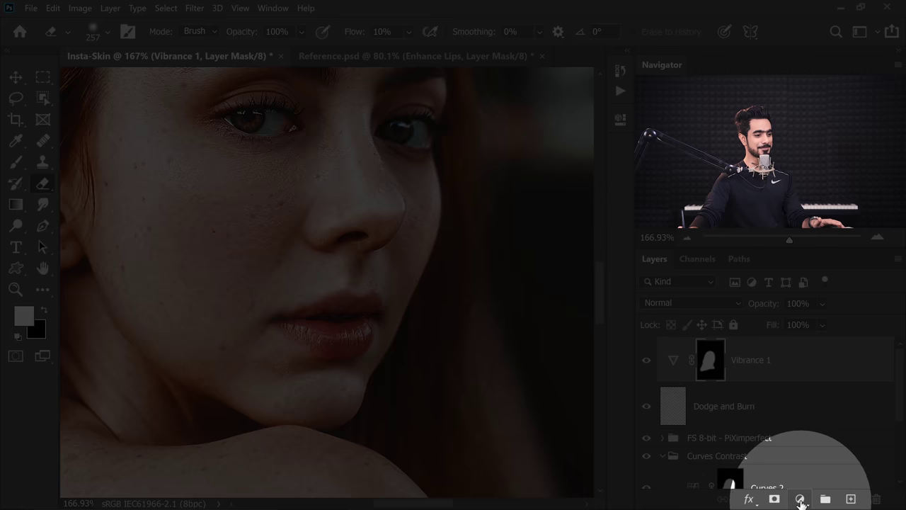
pyautogui.click(804, 501)
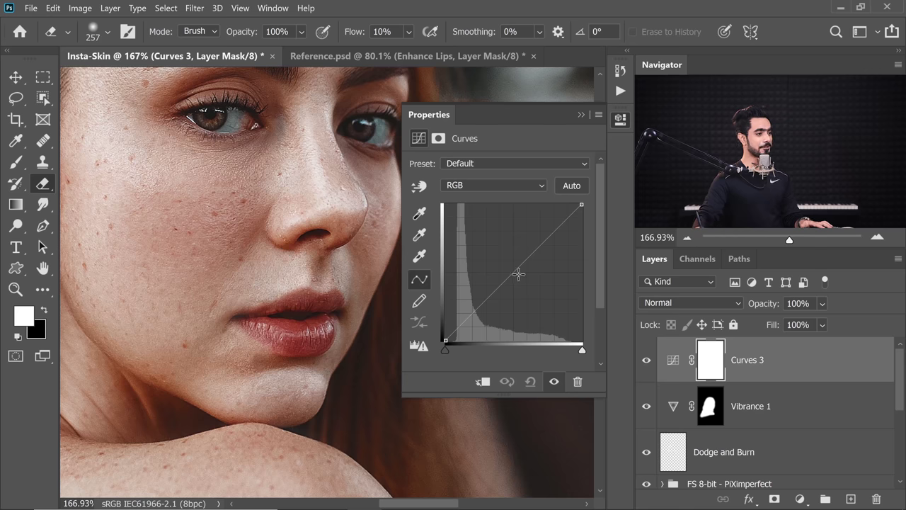
pyautogui.click(519, 269)
pyautogui.moveTo(518, 269); pyautogui.dragTo(503, 244)
pyautogui.keyDown('ctrl'); pyautogui.click(328, 322); pyautogui.keyUp('ctrl')
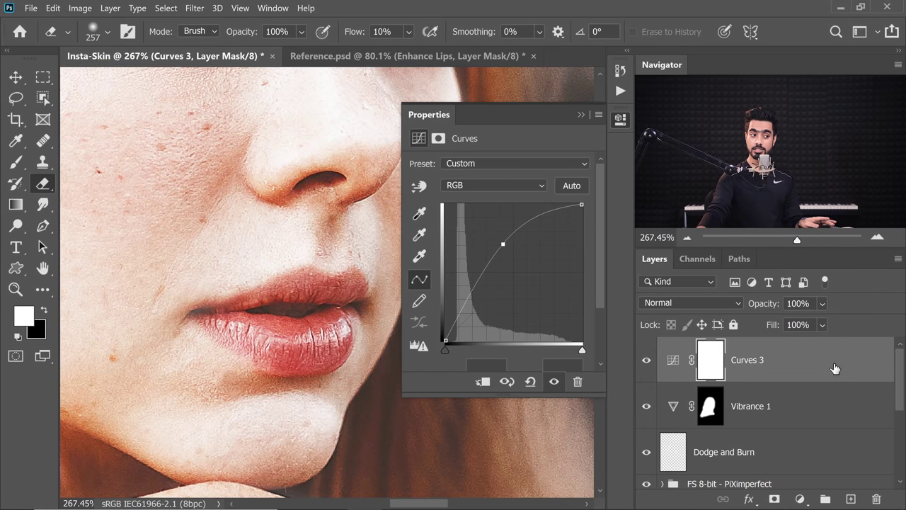
# Restrict Curves 3 to brighter tones by splitting the Blend If Underlying Layer black point to 60 / 177
pyautogui.doubleClick(810, 375)
pyautogui.moveTo(416, 130); pyautogui.dragTo(479, 85)
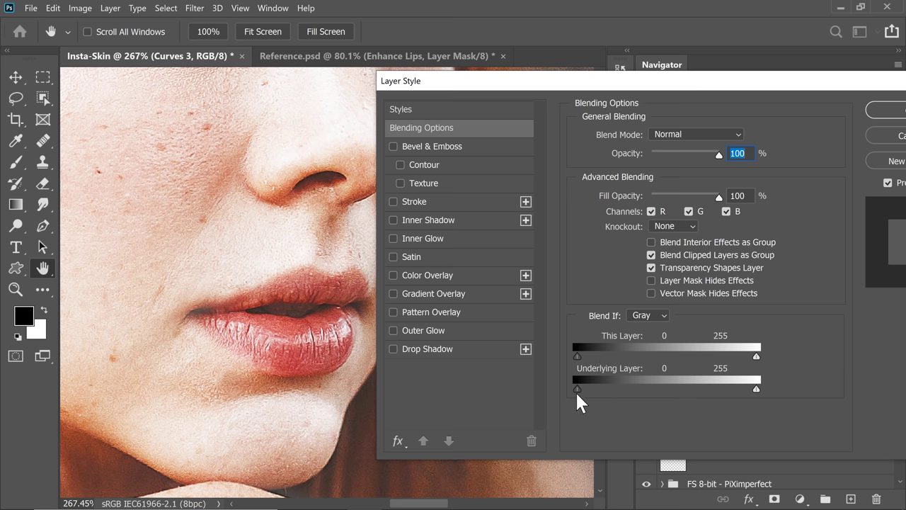
pyautogui.moveTo(577, 394)
pyautogui.mouseDown()
pyautogui.moveTo(682, 389)
pyautogui.moveTo(678, 397)
pyautogui.moveTo(618, 389)
pyautogui.mouseUp()
pyautogui.press('alt')
pyautogui.moveTo(678, 388); pyautogui.dragTo(701, 386)
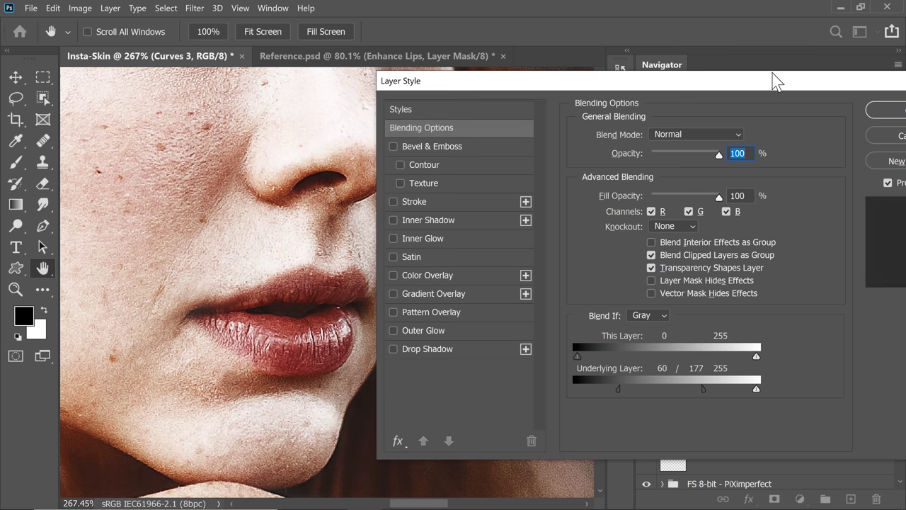
pyautogui.moveTo(777, 80); pyautogui.dragTo(701, 94)
pyautogui.click(829, 113)
# Invert the Curves 3 mask to black and paint the lips white with a soft brush at 100% flow
pyautogui.click(712, 360)
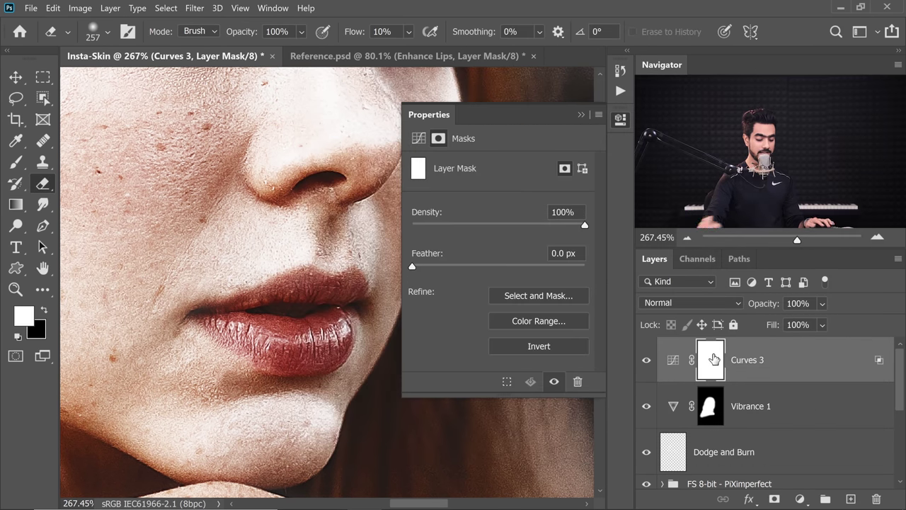
pyautogui.hotkey('ctrl', 'i')
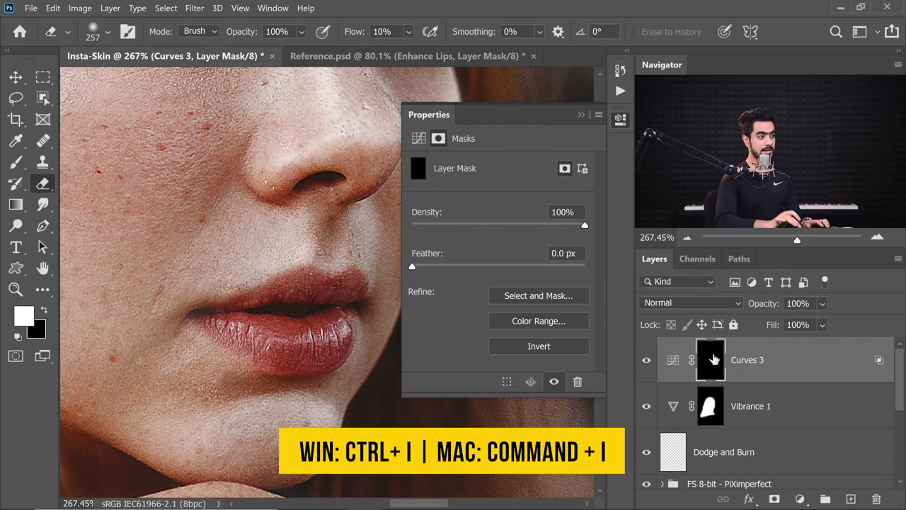
pyautogui.click(15, 163)
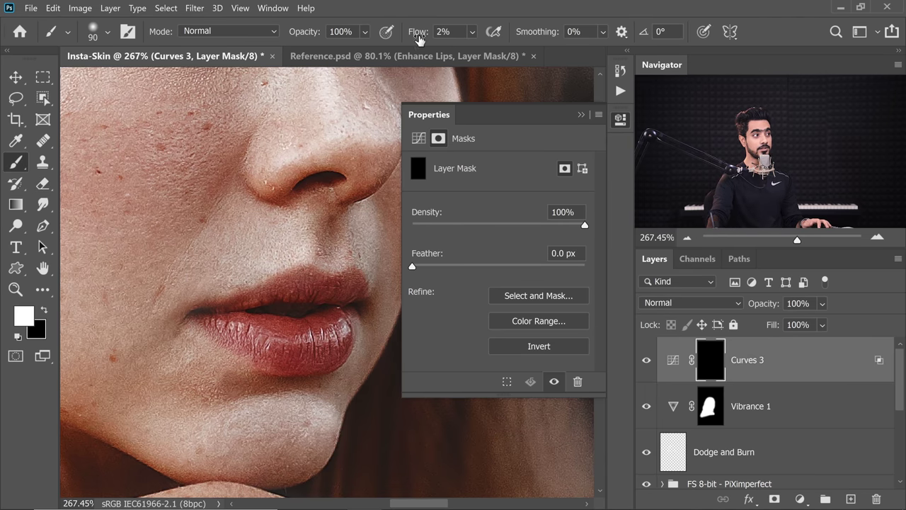
pyautogui.scroll(4, 251, 308)
pyautogui.moveTo(288, 297); pyautogui.dragTo(203, 280)
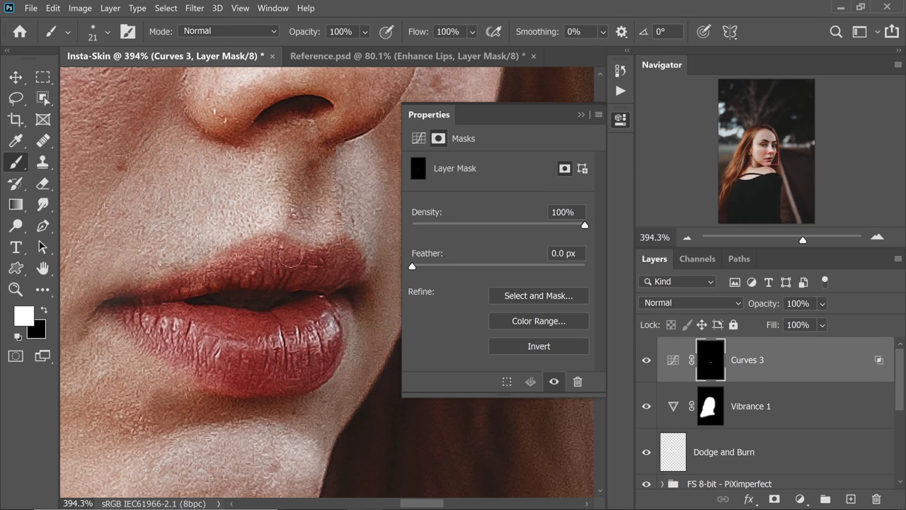
pyautogui.moveTo(325, 286)
pyautogui.mouseDown()
pyautogui.moveTo(298, 368)
pyautogui.moveTo(142, 333)
pyautogui.mouseUp()
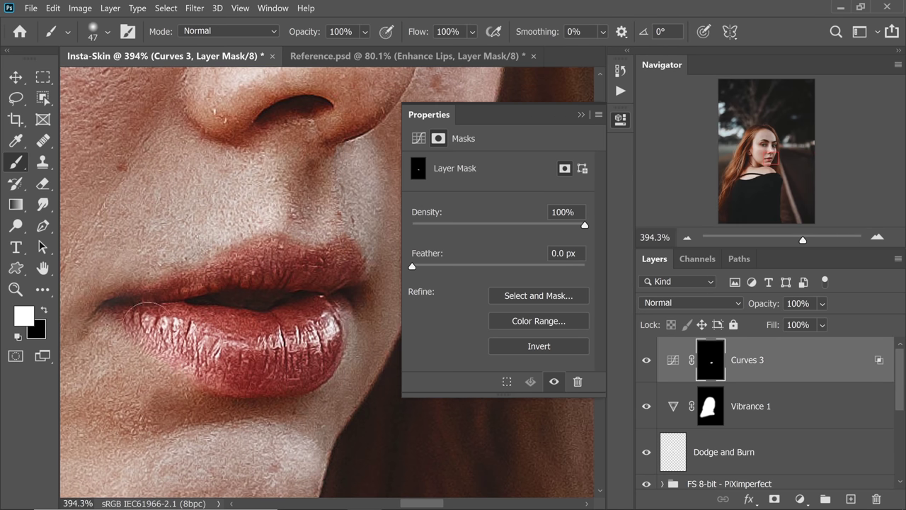
pyautogui.press('x')
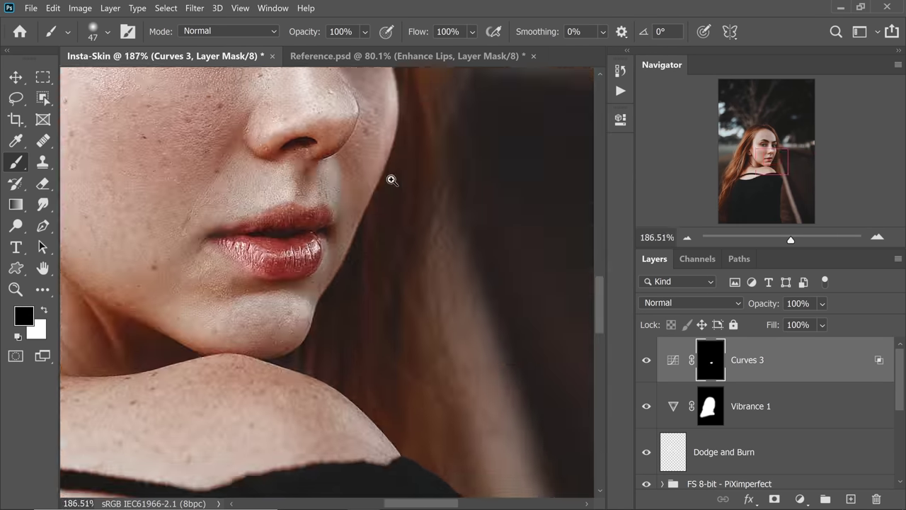
# Compare the face with Curves 3 hidden and shown, and lower that layer's opacity to 60%
pyautogui.scroll(-3, 364, 257)
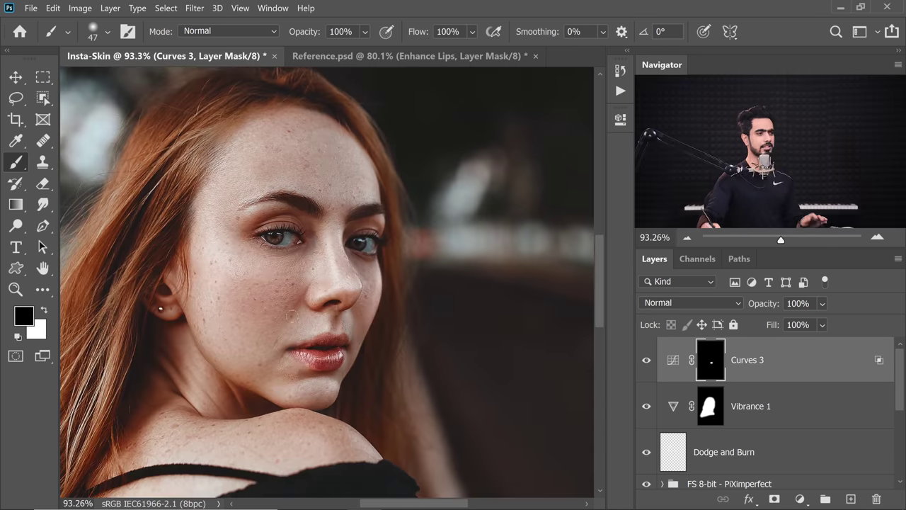
pyautogui.click(646, 360)
pyautogui.click(646, 360)
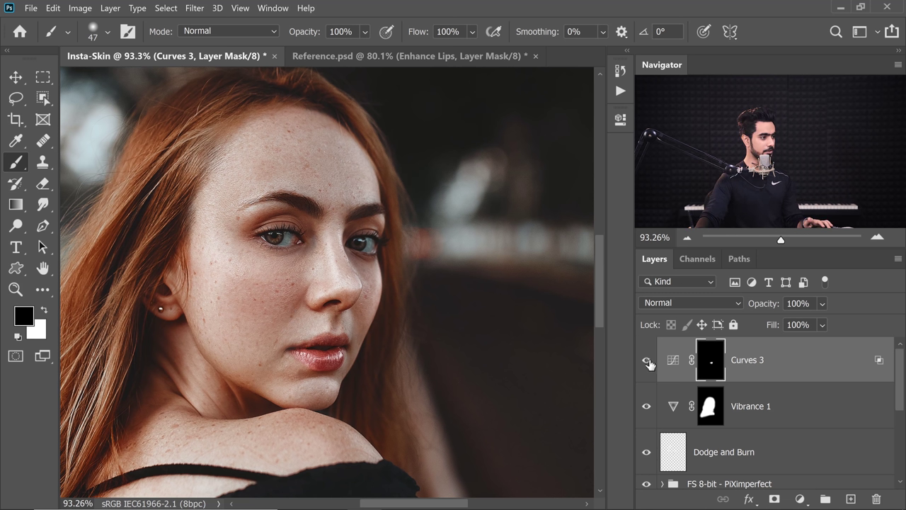
pyautogui.moveTo(763, 308); pyautogui.dragTo(688, 312)
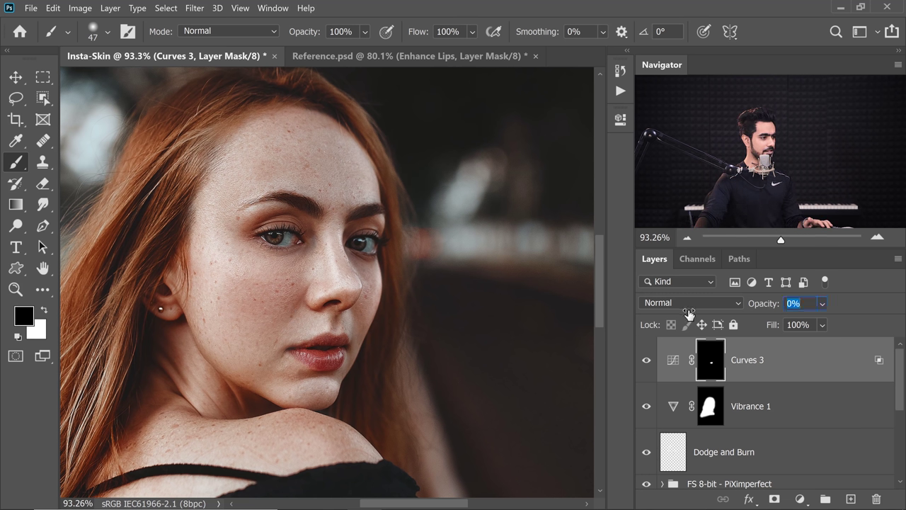
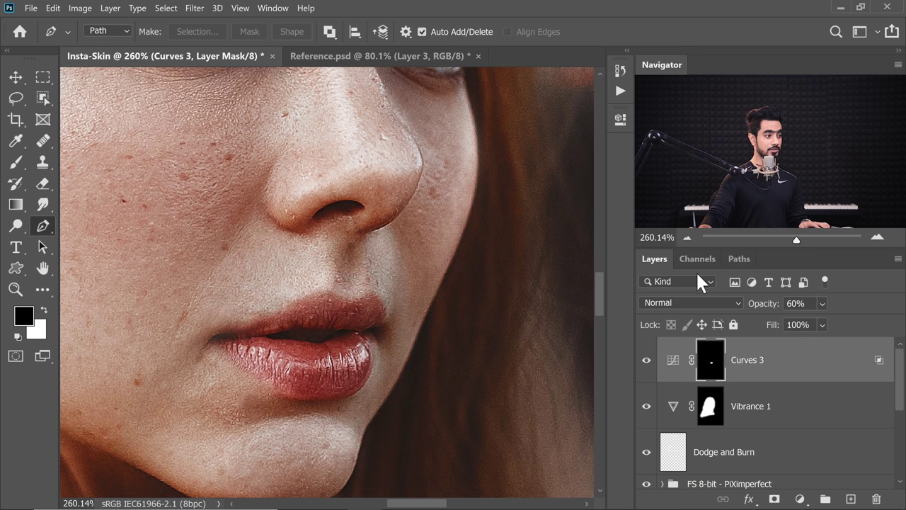
# Load the saved lip outline from the Insta-Skin document as a new selection
pyautogui.click(167, 8)
pyautogui.click(195, 264)
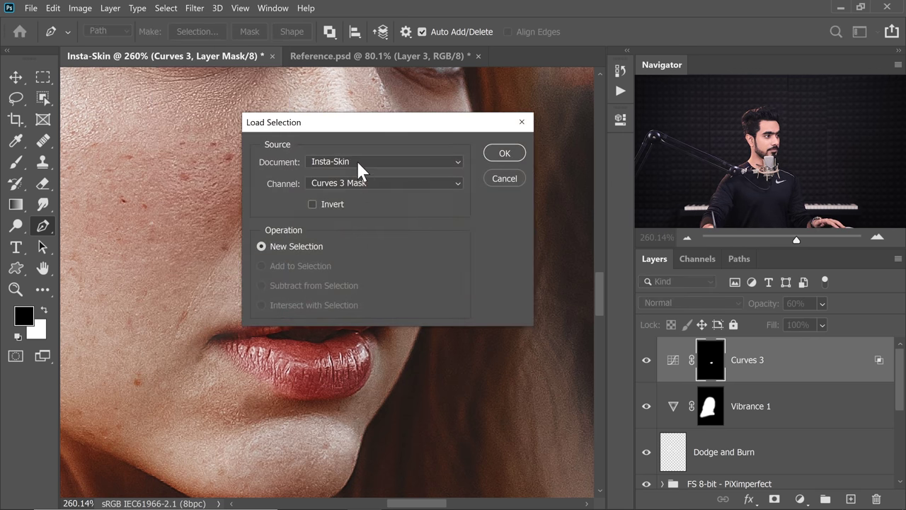
pyautogui.click(364, 189)
pyautogui.click(344, 218)
pyautogui.click(501, 155)
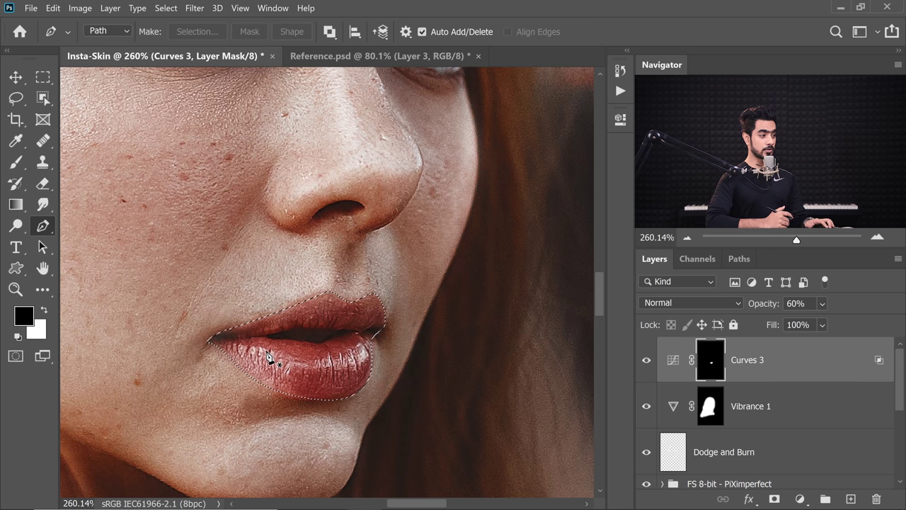
# Soften the edge of the lip selection in Quick Mask mode with a slight Gaussian Blur and return to the selection
pyautogui.press('q')
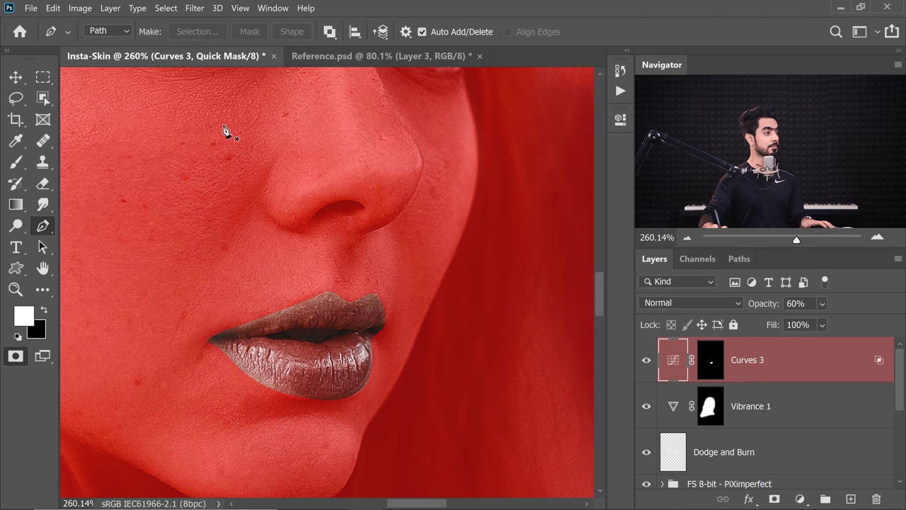
pyautogui.click(194, 7)
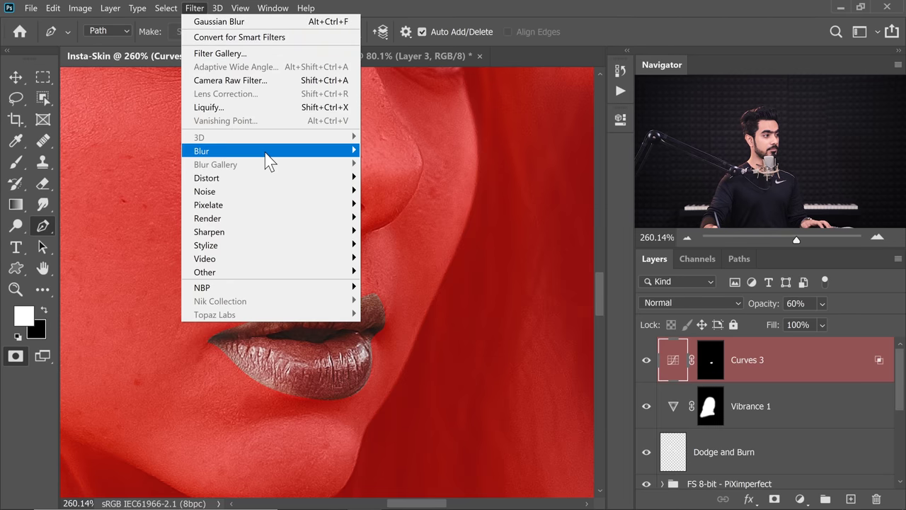
pyautogui.moveTo(269, 151)
pyautogui.click(382, 204)
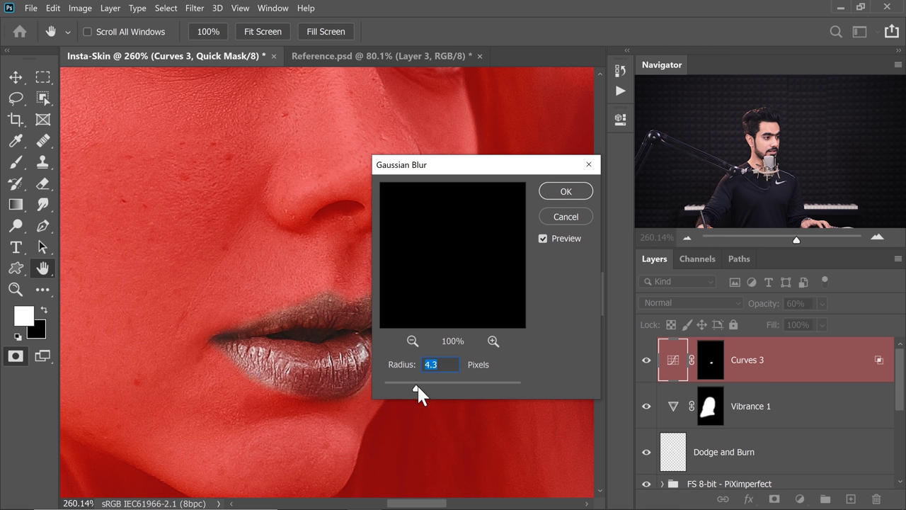
pyautogui.write('3')
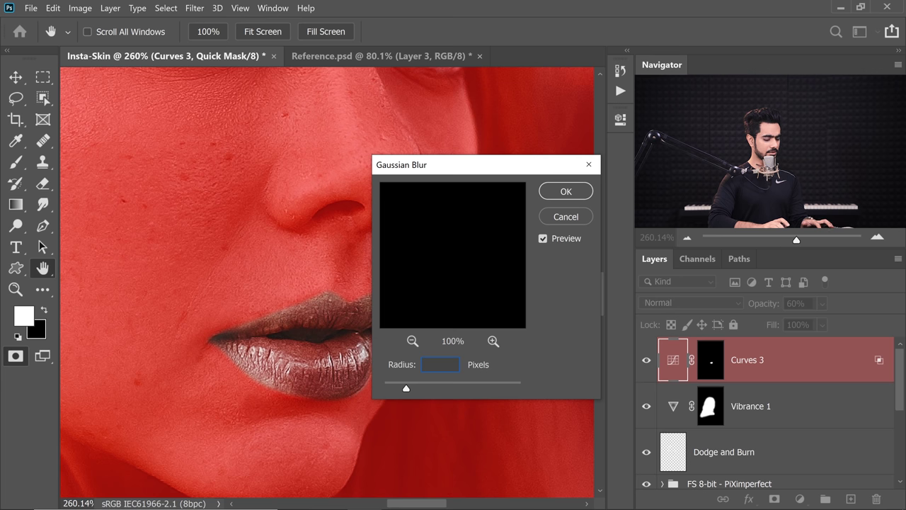
pyautogui.write('.5')
pyautogui.press('Return')
pyautogui.press('p')
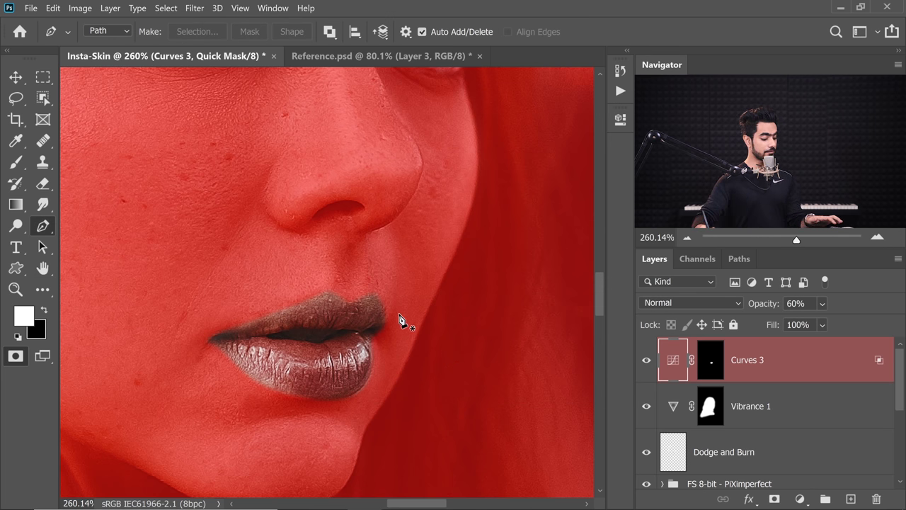
pyautogui.press('q')
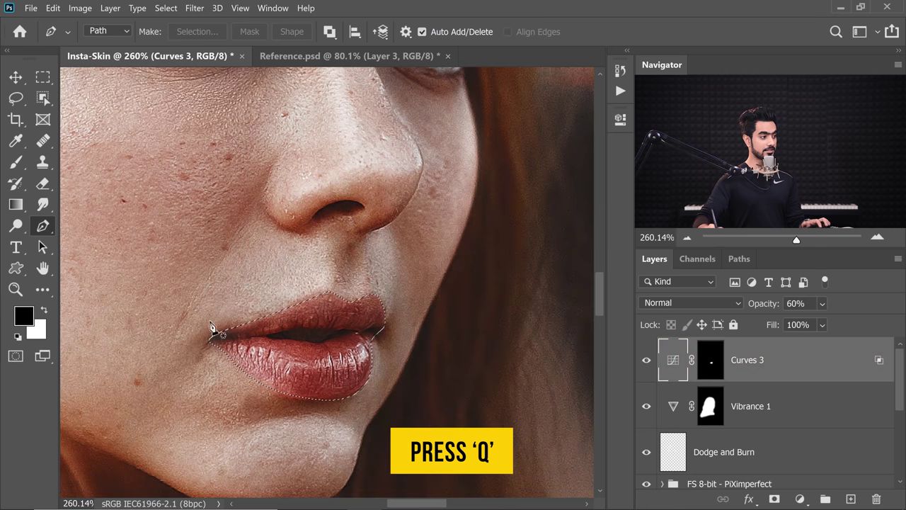
# Create a new empty layer above Curves 3 and name it Lip Retouch
pyautogui.moveTo(328, 295); pyautogui.dragTo(344, 303)
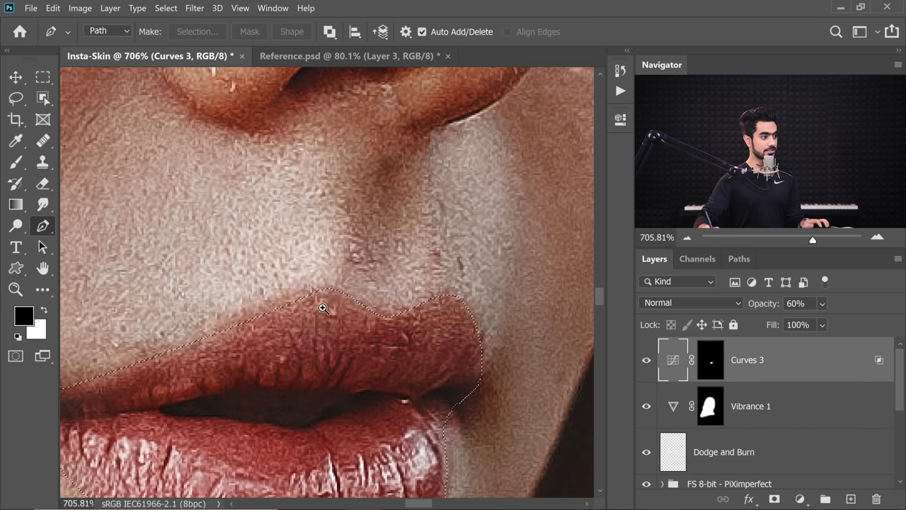
pyautogui.scroll(-3, 318, 309)
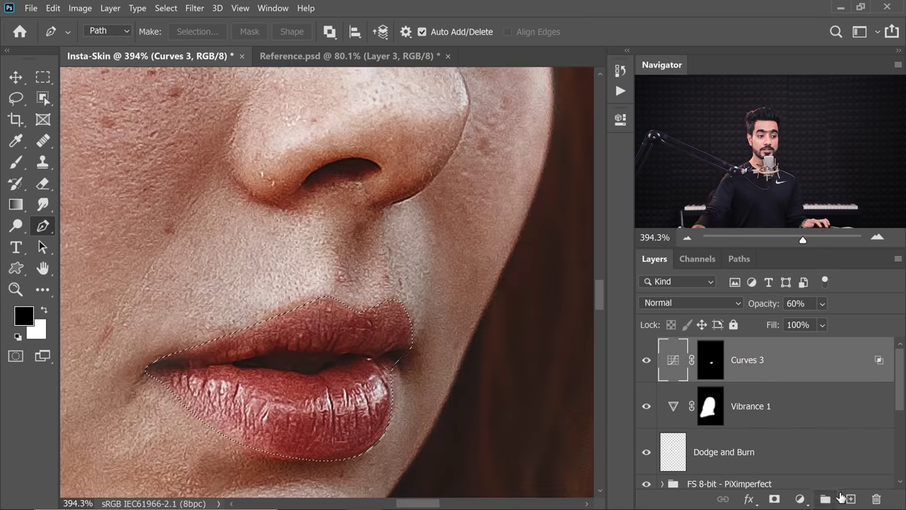
pyautogui.click(852, 499)
pyautogui.doubleClick(705, 359)
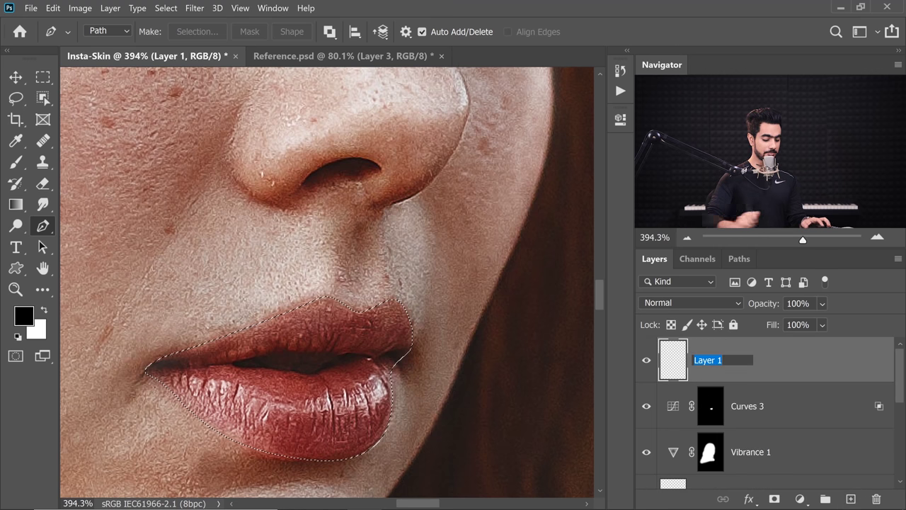
pyautogui.write('Lip Retouch')
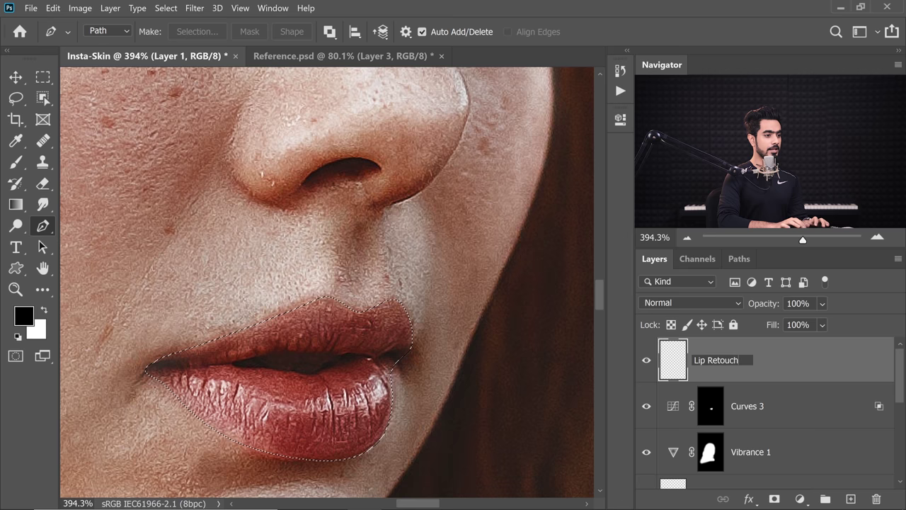
pyautogui.press('Return')
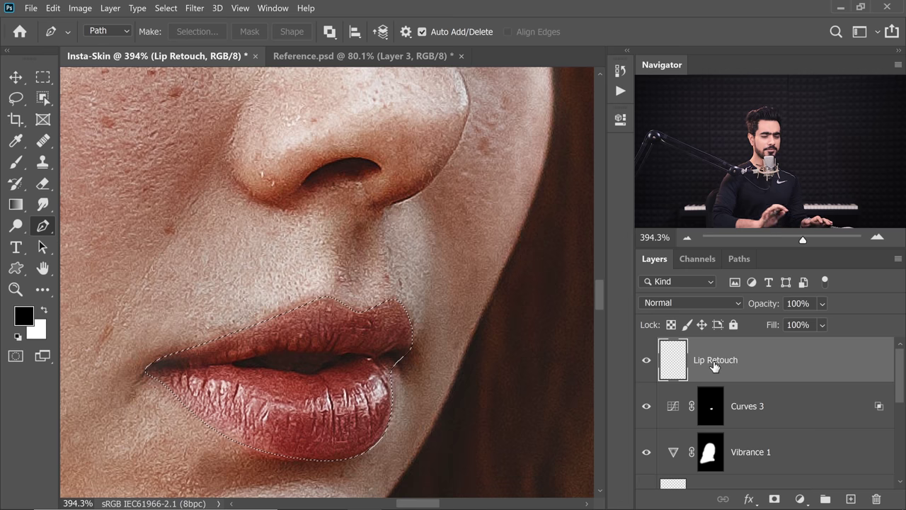
# Clone skin from above the upper lip onto the lip's upper edge with a size 41 Clone Stamp sampling Current & Below
pyautogui.click(42, 162)
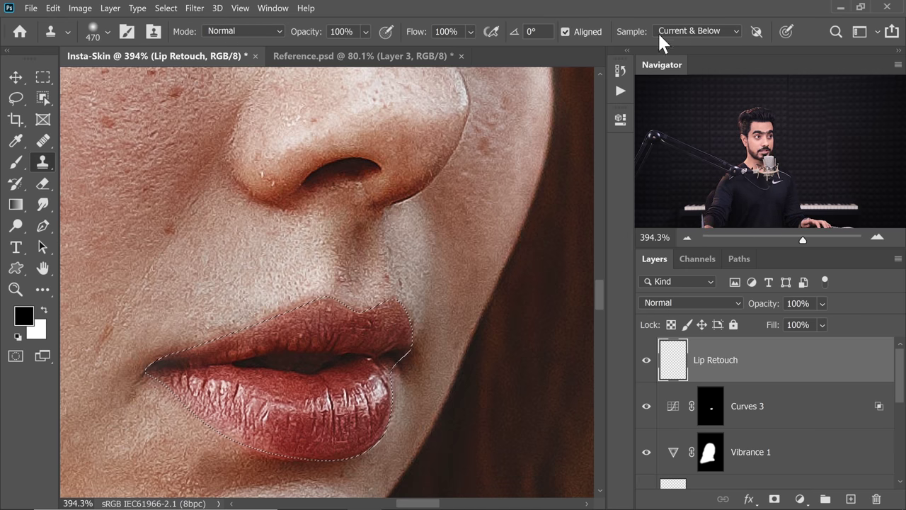
pyautogui.moveTo(364, 305)
pyautogui.mouseDown()
pyautogui.moveTo(165, 274)
pyautogui.moveTo(95, 274)
pyautogui.moveTo(129, 276)
pyautogui.mouseUp()
pyautogui.moveTo(295, 320); pyautogui.dragTo(269, 322)
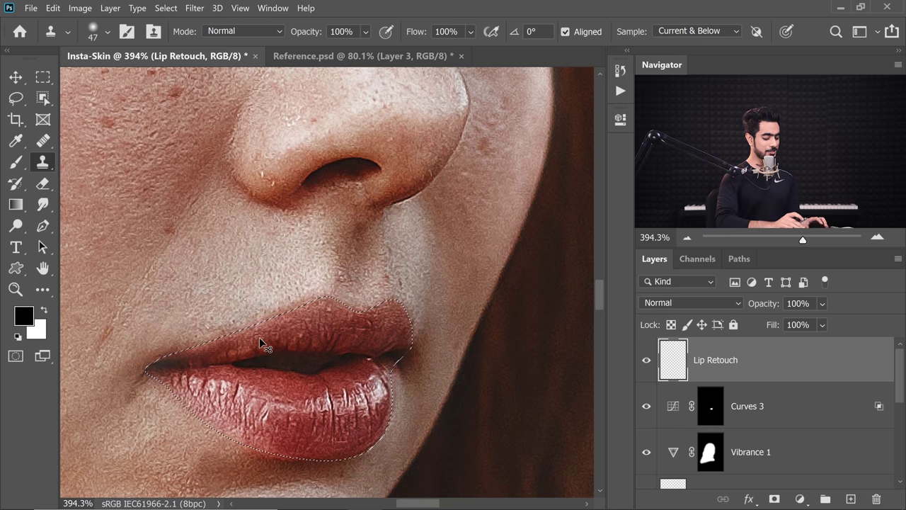
pyautogui.hotkey('ctrl', 'shift', 'i')
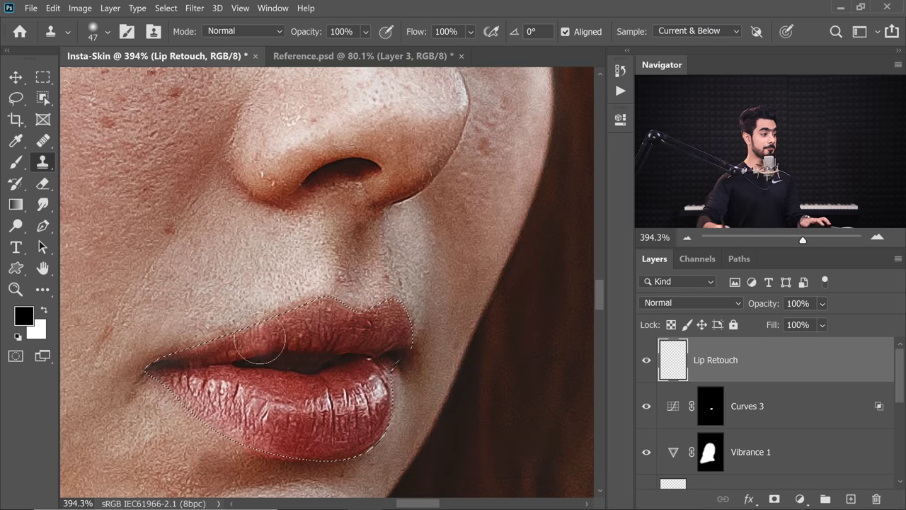
pyautogui.scroll(2, 248, 306)
pyautogui.moveTo(283, 285); pyautogui.dragTo(301, 290)
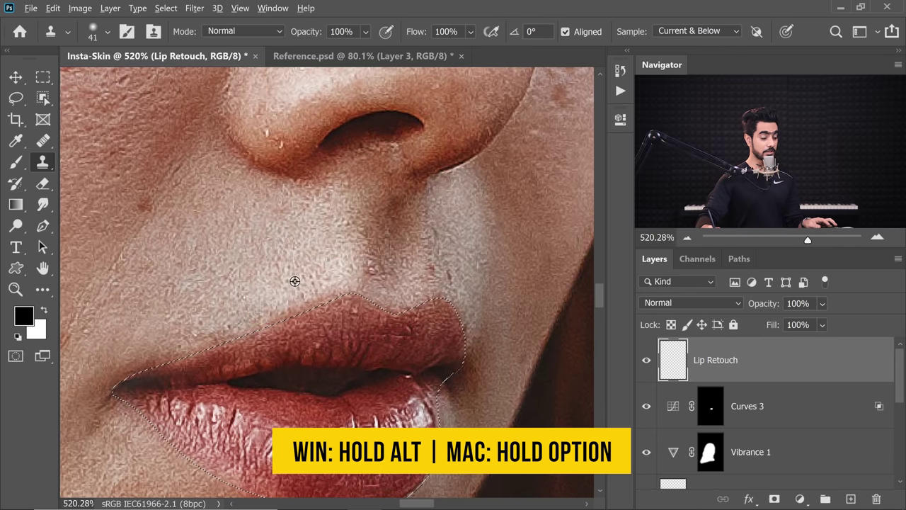
pyautogui.keyDown('alt'); pyautogui.click(295, 281); pyautogui.keyUp('alt')
pyautogui.click(325, 312)
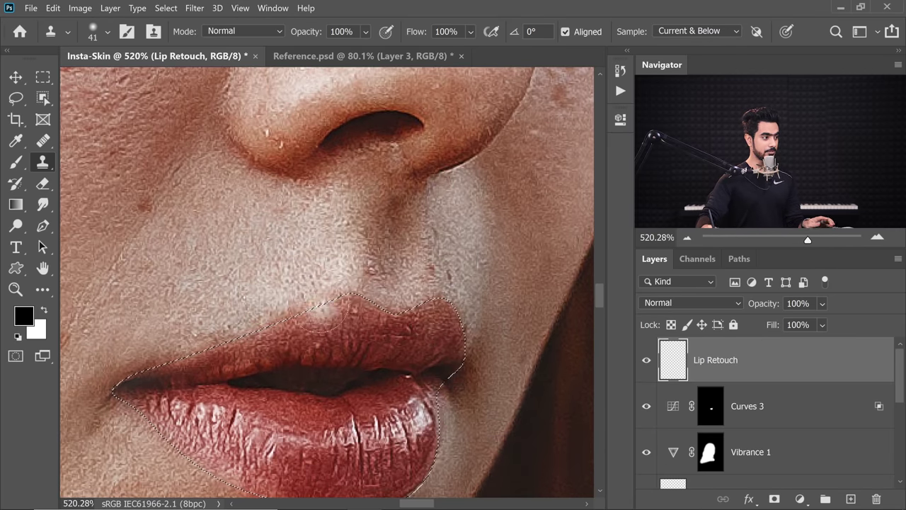
# Clone nearby skin along the upper lip's edge towards the mouth corner with a size 58 Clone Stamp
pyautogui.moveTo(325, 311)
pyautogui.mouseDown()
pyautogui.moveTo(297, 310)
pyautogui.moveTo(252, 333)
pyautogui.moveTo(275, 295)
pyautogui.moveTo(267, 331)
pyautogui.moveTo(220, 335)
pyautogui.mouseUp()
pyautogui.keyDown('alt'); pyautogui.click(275, 296); pyautogui.keyUp('alt')
pyautogui.keyDown('alt'); pyautogui.click(205, 311); pyautogui.keyUp('alt')
pyautogui.moveTo(175, 310); pyautogui.dragTo(219, 320)
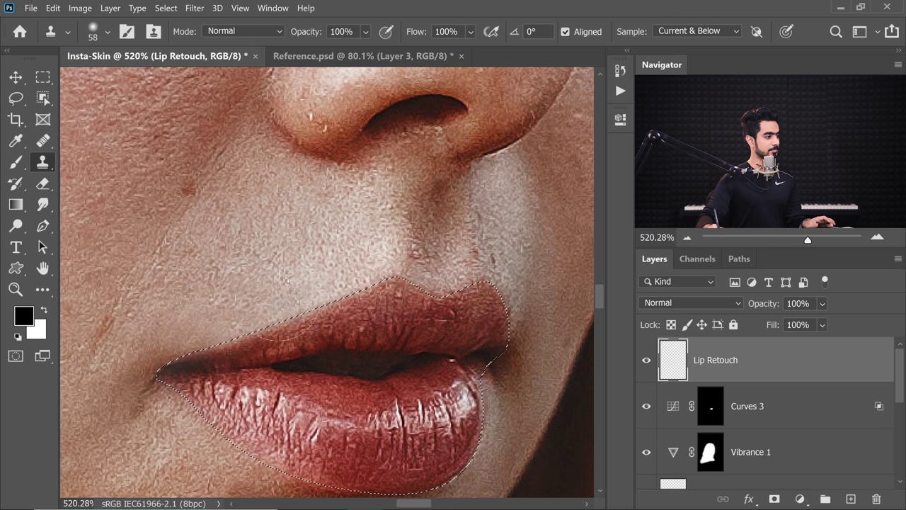
pyautogui.moveTo(281, 297)
pyautogui.mouseDown()
pyautogui.moveTo(299, 257)
pyautogui.moveTo(266, 264)
pyautogui.mouseUp()
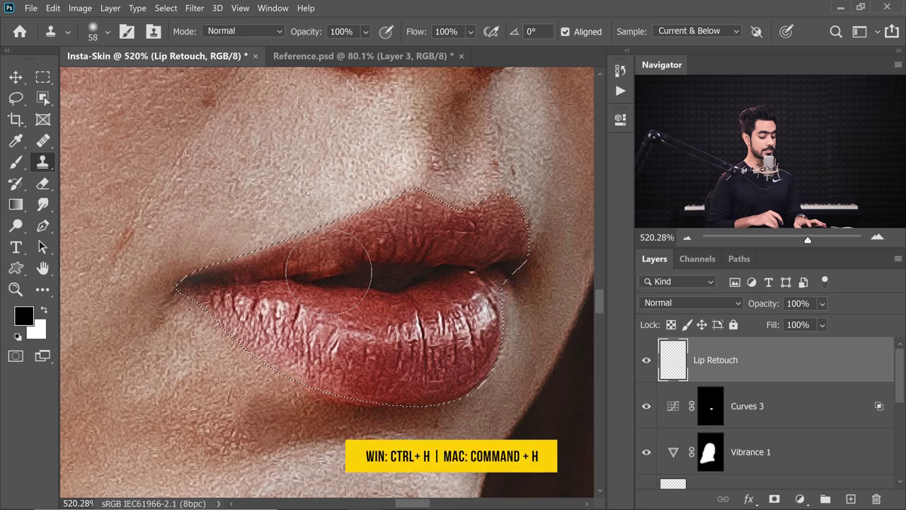
# Hide the selection outline and clone skin along the remaining lip edges, adjusting the Clone Stamp size as needed
pyautogui.hotkey('ctrl', 'h')
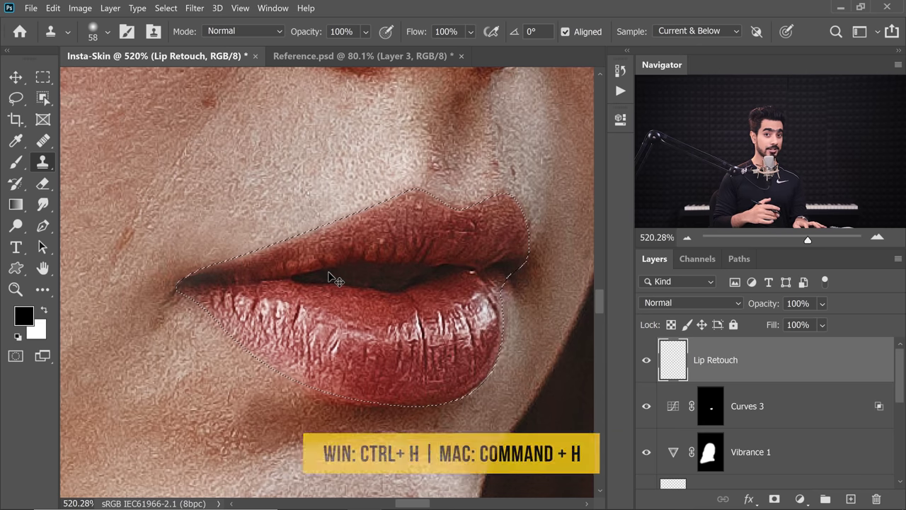
pyautogui.moveTo(328, 272); pyautogui.dragTo(364, 253)
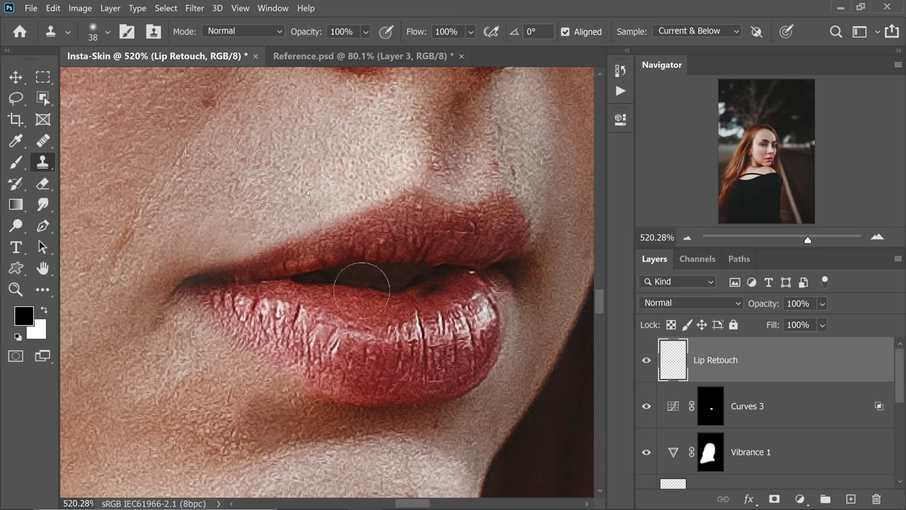
pyautogui.moveTo(260, 369); pyautogui.dragTo(278, 287)
pyautogui.keyDown('alt'); pyautogui.click(265, 305); pyautogui.keyUp('alt')
pyautogui.moveTo(328, 316); pyautogui.dragTo(249, 316)
pyautogui.moveTo(328, 316); pyautogui.dragTo(183, 411)
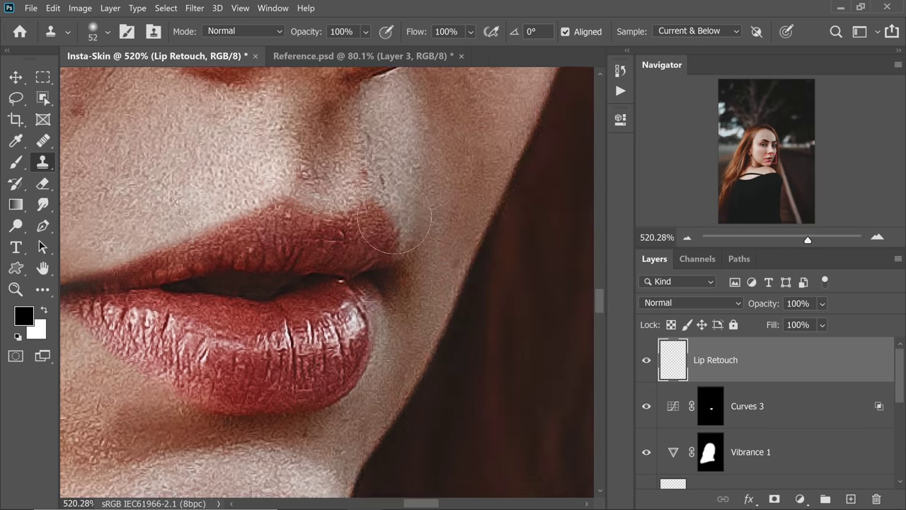
pyautogui.moveTo(413, 273); pyautogui.dragTo(350, 270)
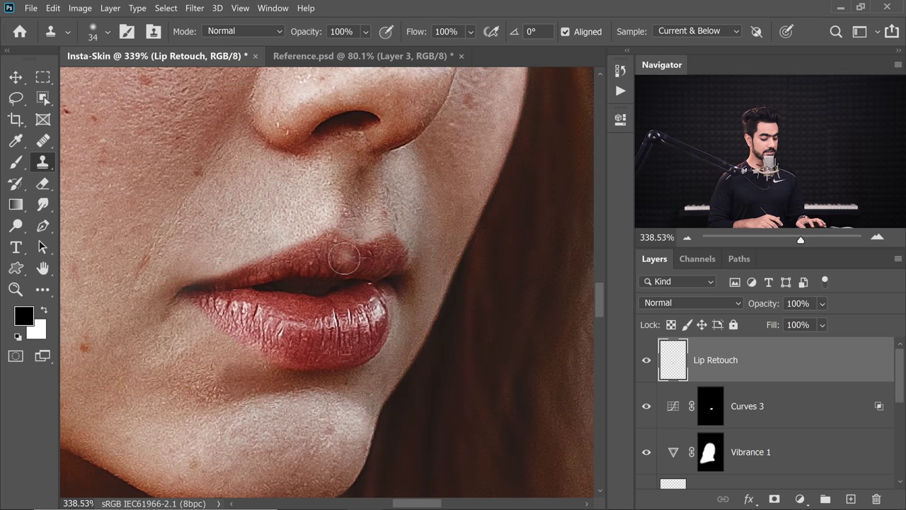
# Inverse the selection with its outline shown again and clone lip texture inside the upper lip's edge with a size 30 Clone Stamp
pyautogui.hotkey('ctrl', 'h')
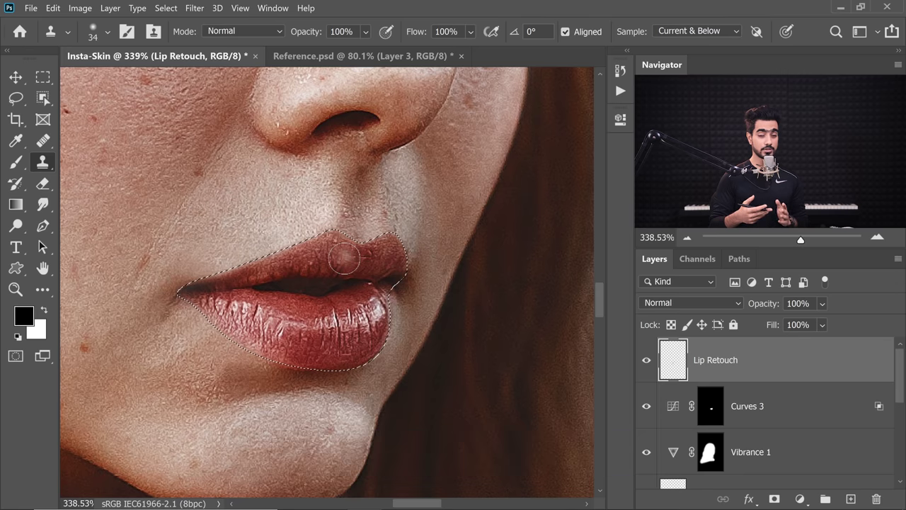
pyautogui.hotkey('ctrl', 'i')
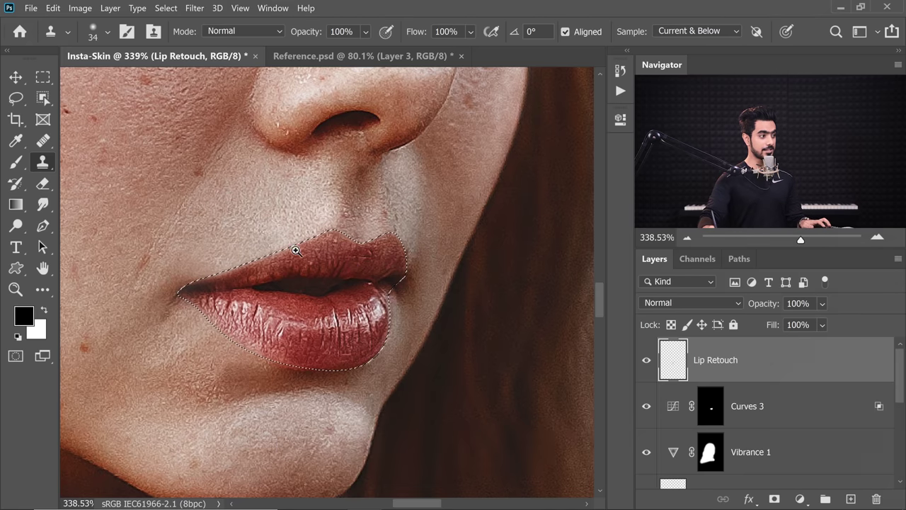
pyautogui.moveTo(296, 251)
pyautogui.mouseDown()
pyautogui.moveTo(331, 260)
pyautogui.moveTo(298, 260)
pyautogui.mouseUp()
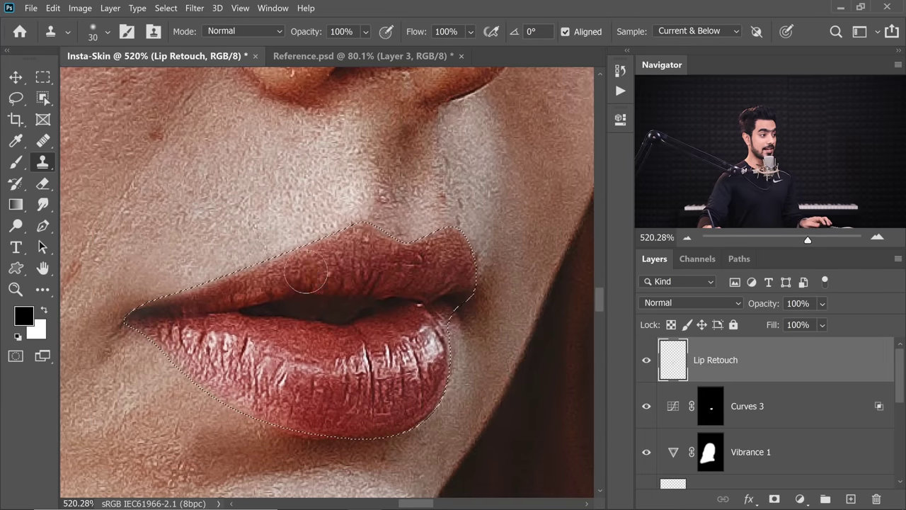
pyautogui.keyDown('alt'); pyautogui.click(333, 261); pyautogui.keyUp('alt')
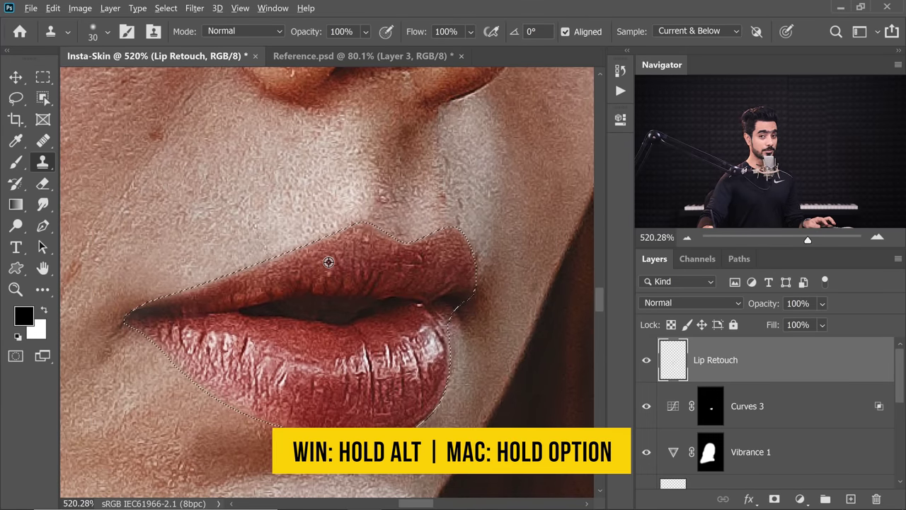
pyautogui.moveTo(324, 254)
pyautogui.mouseDown()
pyautogui.moveTo(353, 237)
pyautogui.moveTo(316, 250)
pyautogui.mouseUp()
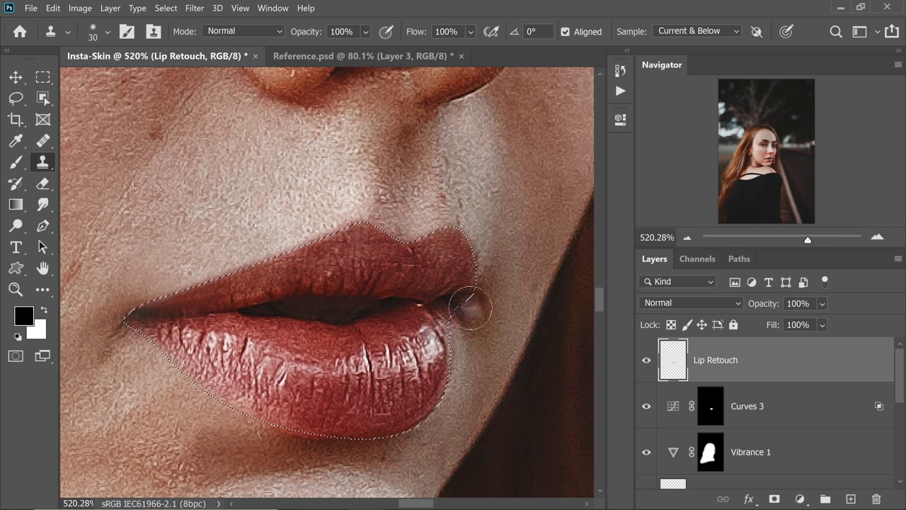
# Enlarge the Clone Stamp to size 50 and continue cloning along the mouth corner and the lower lip
pyautogui.moveTo(470, 307); pyautogui.dragTo(482, 277)
pyautogui.press(']')
pyautogui.press(']')
pyautogui.press(']')
pyautogui.press(']')
pyautogui.moveTo(299, 388)
pyautogui.mouseDown()
pyautogui.moveTo(308, 397)
pyautogui.moveTo(216, 343)
pyautogui.moveTo(441, 375)
pyautogui.moveTo(434, 354)
pyautogui.mouseUp()
pyautogui.scroll(-5, 421, 289)
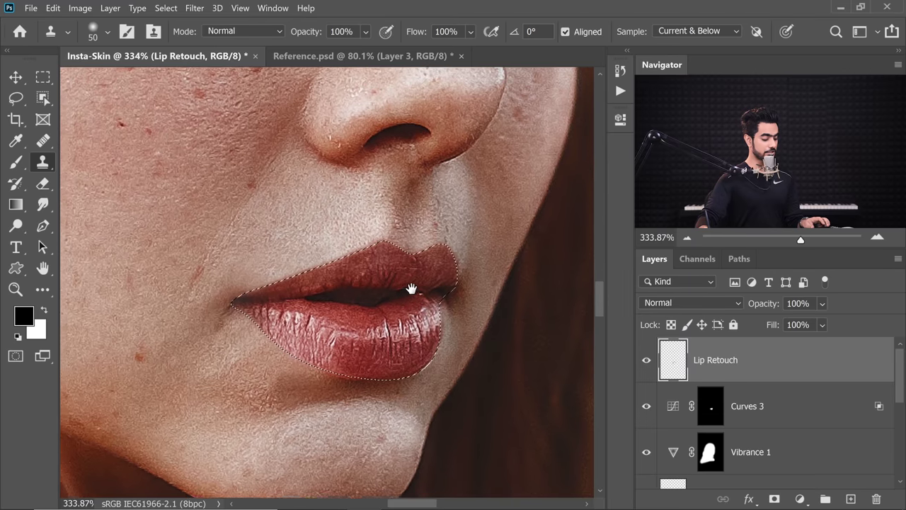
# Remove the selection and compare the image with the Lip Retouch layer hidden and shown
pyautogui.hotkey('ctrl', 'd')
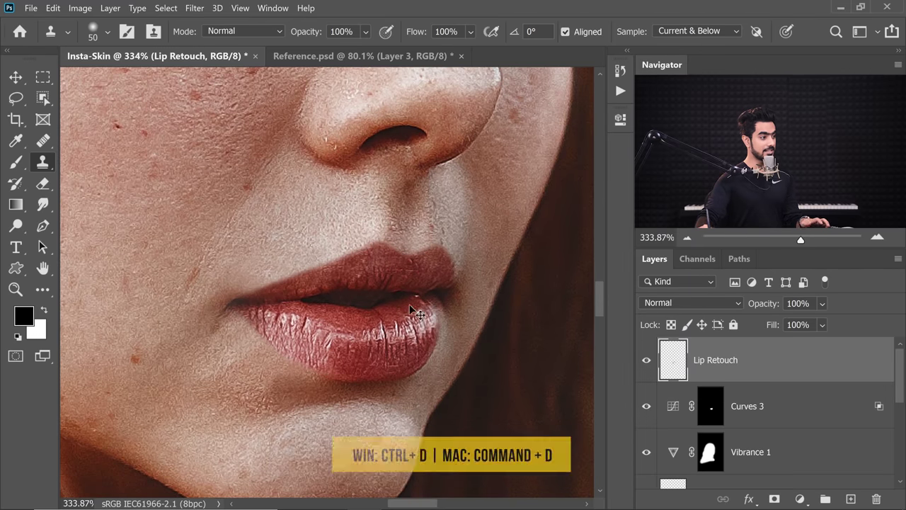
pyautogui.scroll(-3, 396, 279)
pyautogui.moveTo(401, 284); pyautogui.dragTo(391, 292)
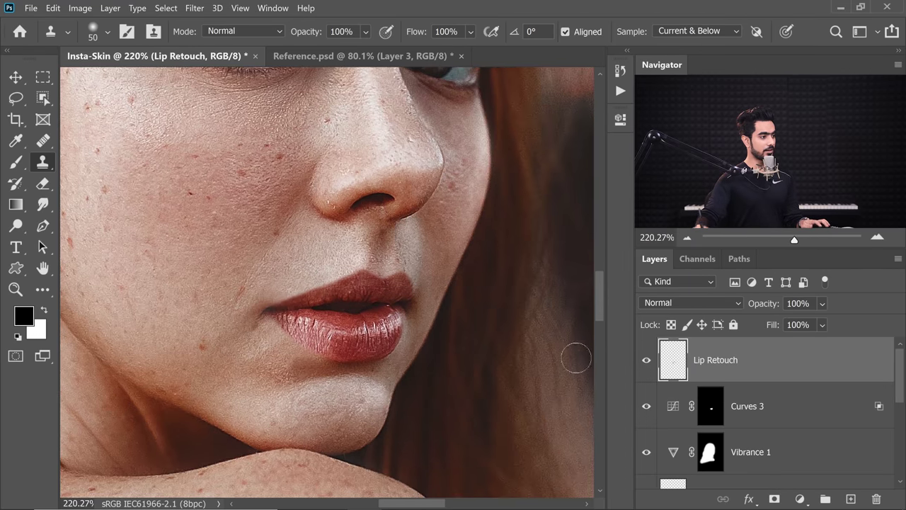
pyautogui.click(646, 360)
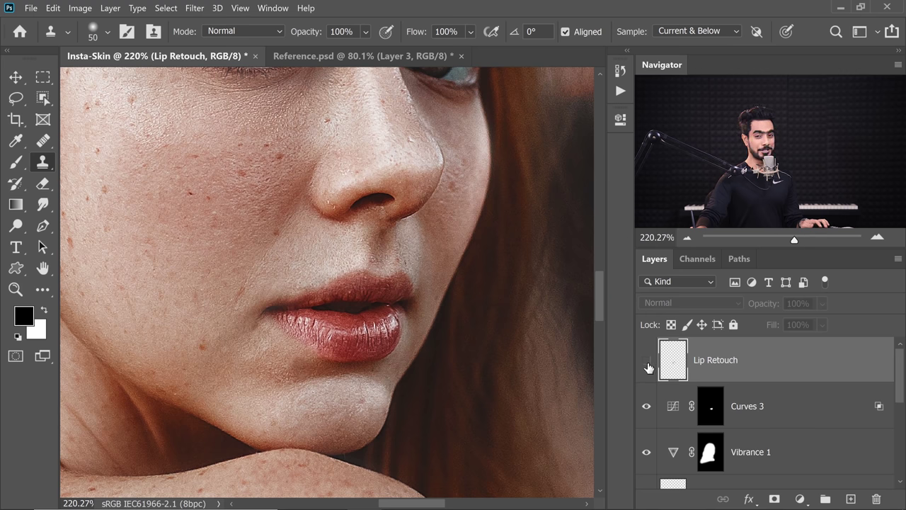
pyautogui.click(646, 360)
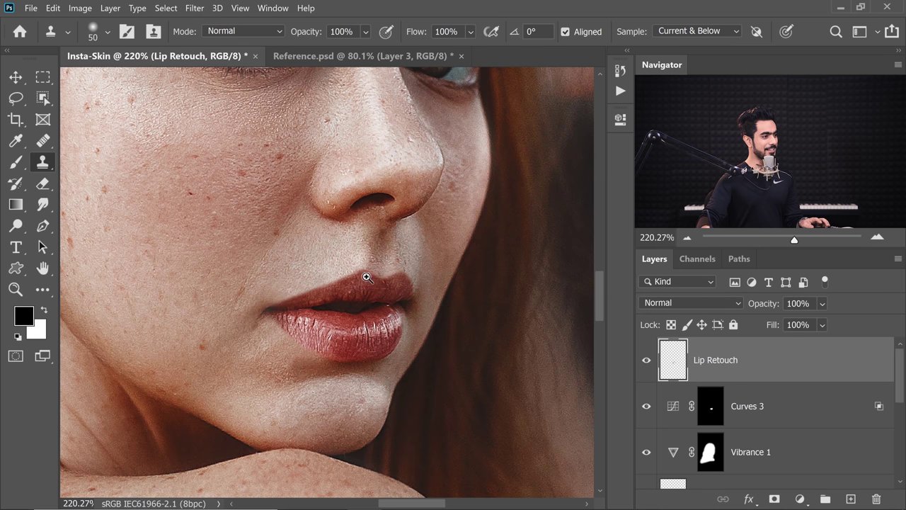
# Set the opacity of the Lip Retouch layer to 68%
pyautogui.scroll(-3, 368, 276)
pyautogui.moveTo(383, 259); pyautogui.dragTo(355, 314)
pyautogui.scroll(-2, 362, 280)
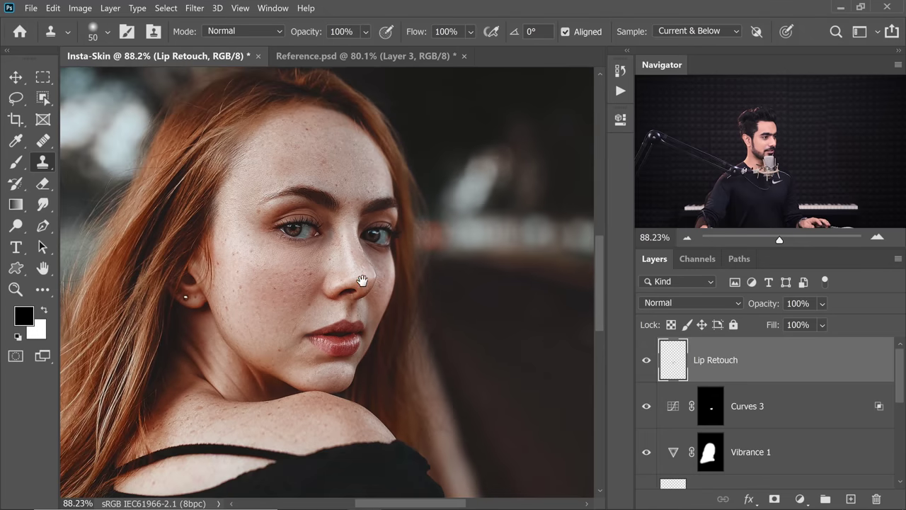
pyautogui.moveTo(361, 280); pyautogui.dragTo(361, 289)
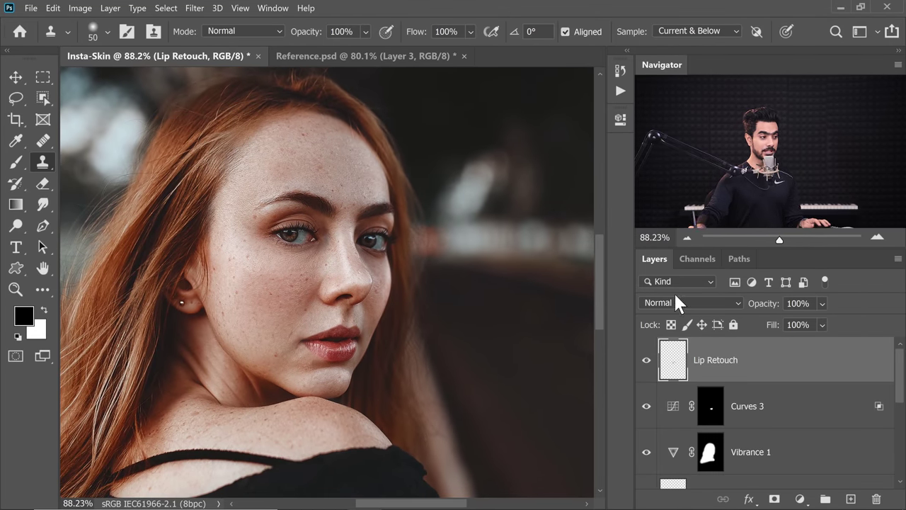
pyautogui.moveTo(752, 308); pyautogui.dragTo(716, 305)
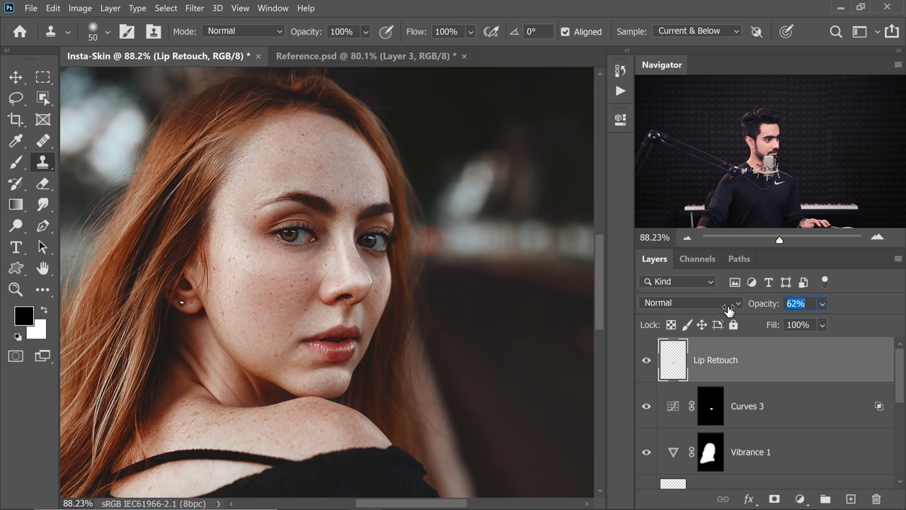
pyautogui.moveTo(731, 310); pyautogui.dragTo(731, 310)
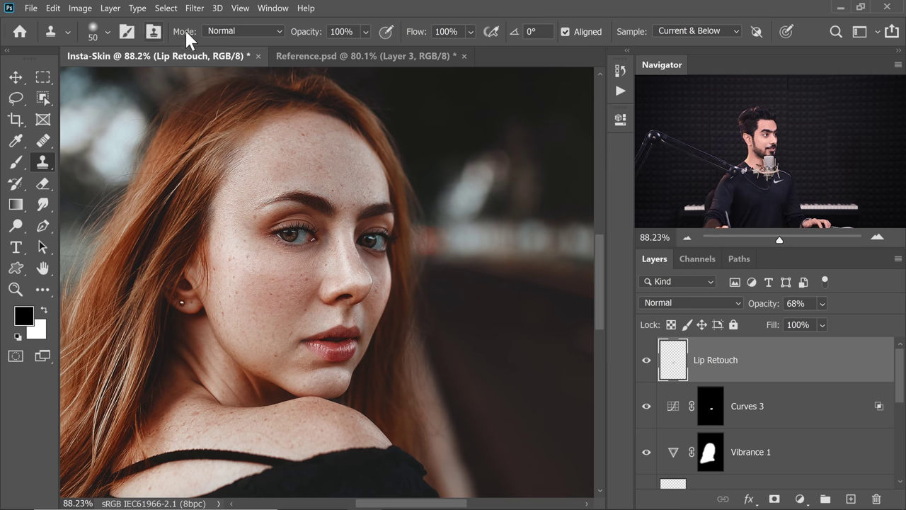
# Load the saved lip outline as a selection again
pyautogui.click(166, 8)
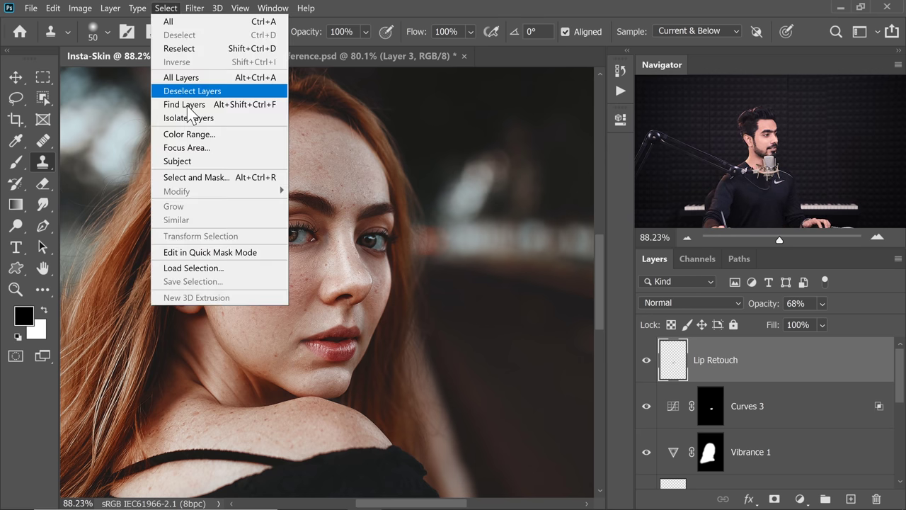
pyautogui.click(212, 268)
pyautogui.click(346, 182)
pyautogui.click(315, 216)
pyautogui.click(503, 154)
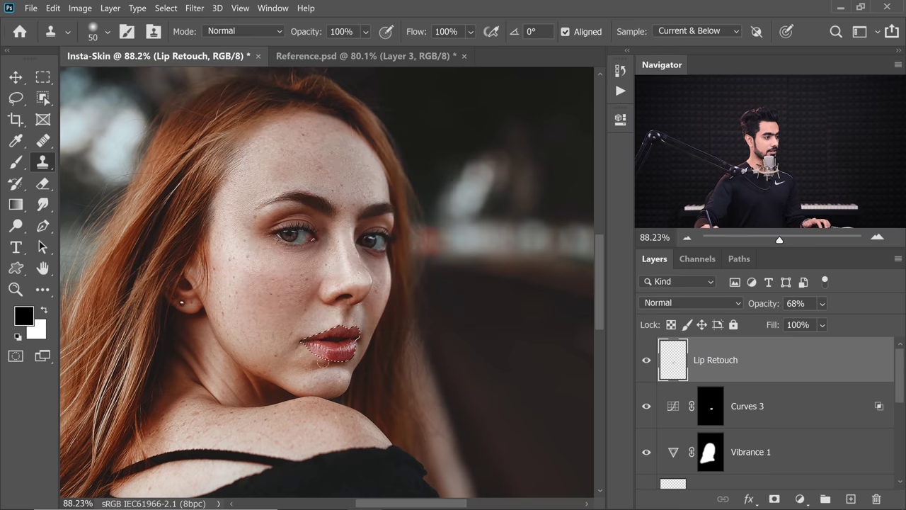
# Soften the lip selection by reapplying the last Gaussian Blur in Quick Mask mode, and return to the normal selection
pyautogui.scroll(5, 357, 340)
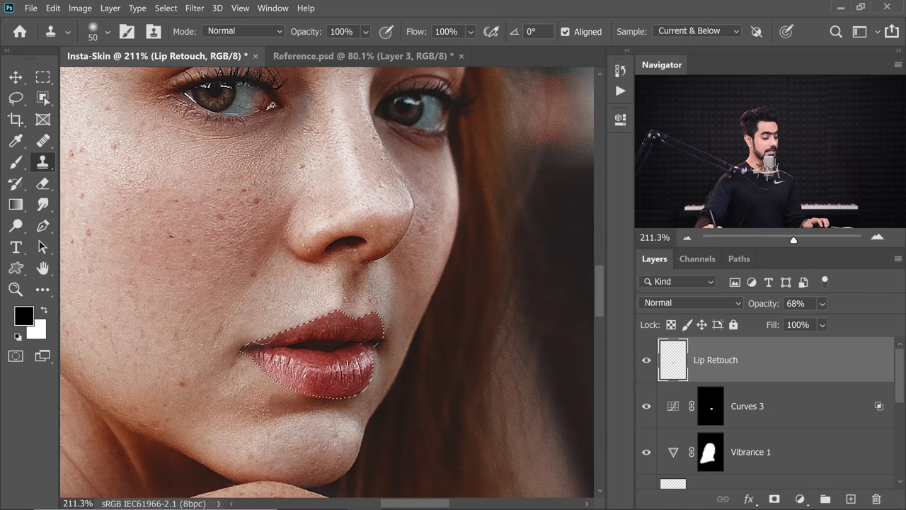
pyautogui.press('q')
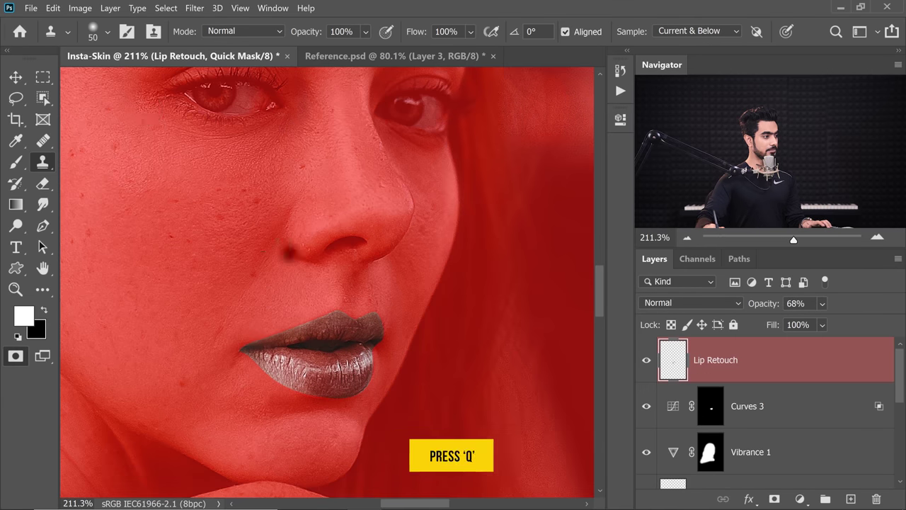
pyautogui.click(192, 8)
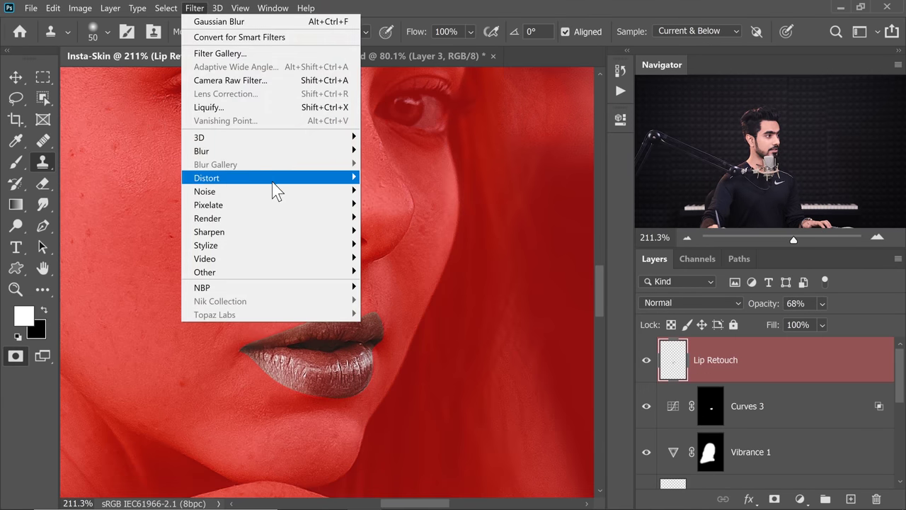
pyautogui.moveTo(268, 180)
pyautogui.click(242, 25)
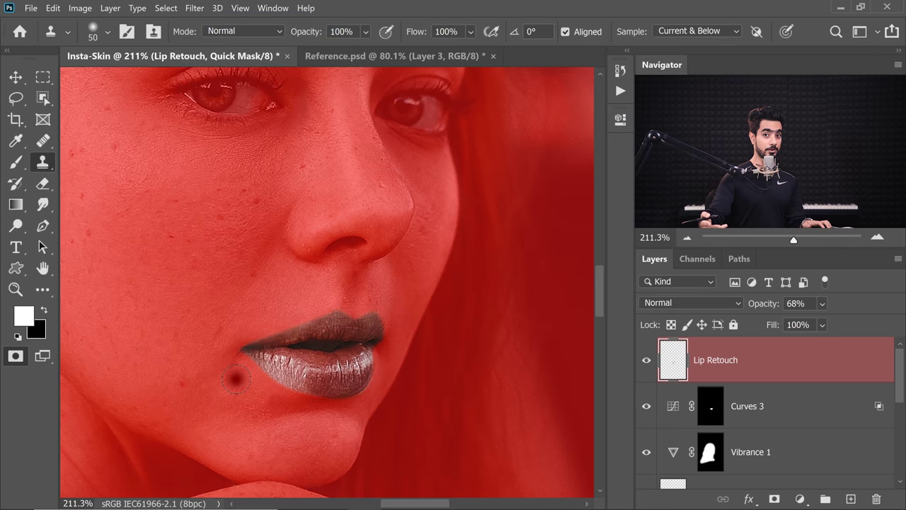
pyautogui.press('q')
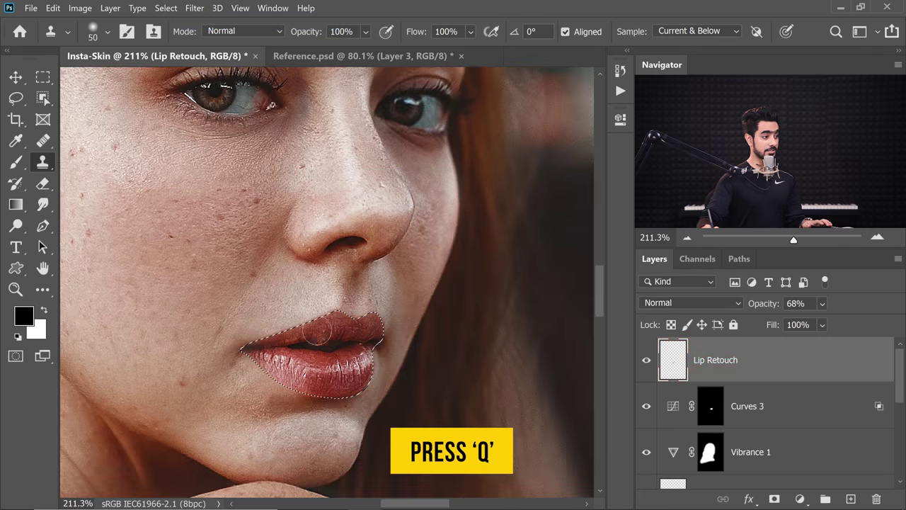
# Add a Hue/Saturation adjustment layer masked to the lips and target its Reds range
pyautogui.click(800, 501)
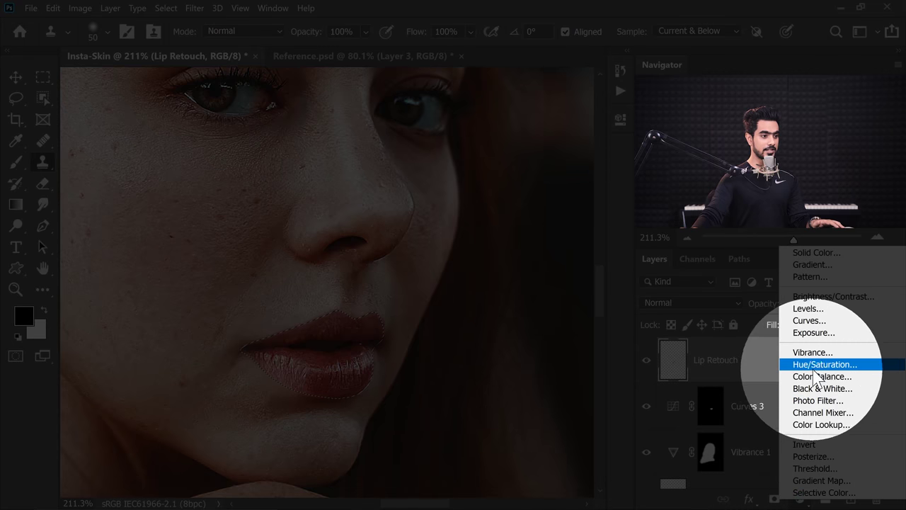
pyautogui.click(809, 373)
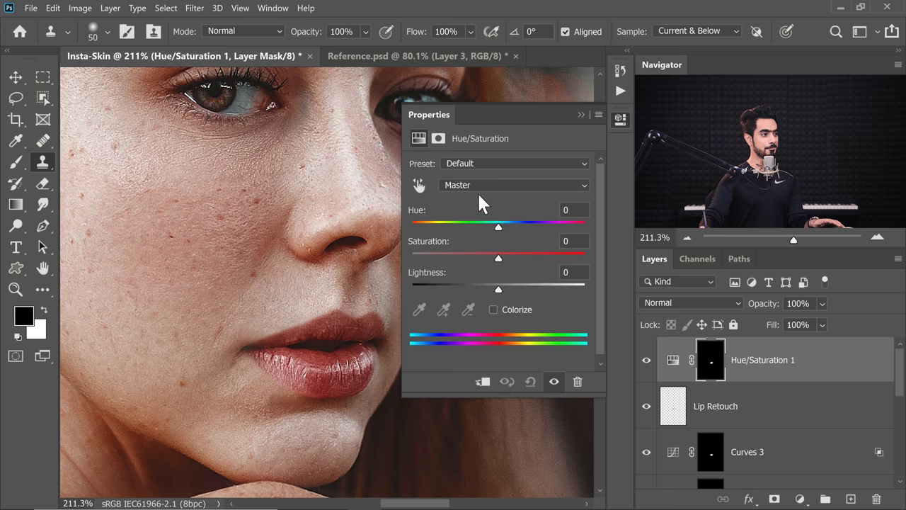
pyautogui.click(468, 185)
pyautogui.click(473, 207)
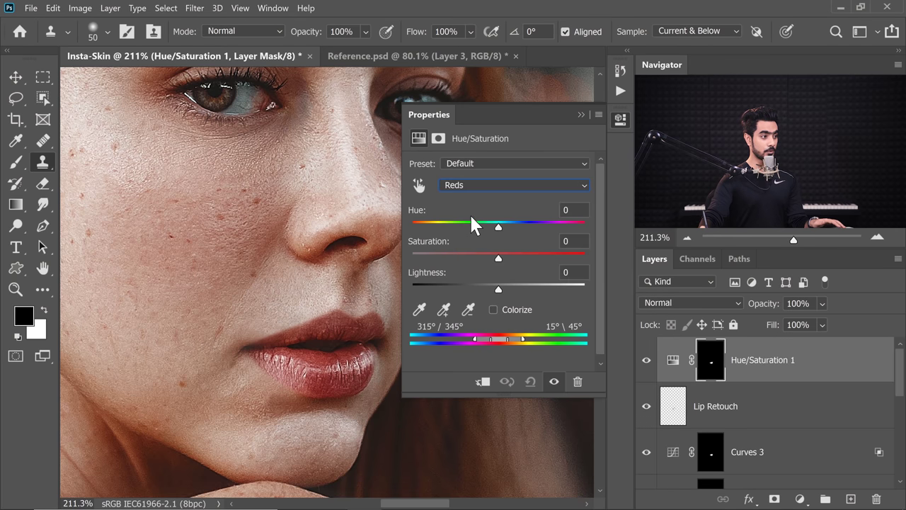
pyautogui.moveTo(308, 321); pyautogui.dragTo(241, 314)
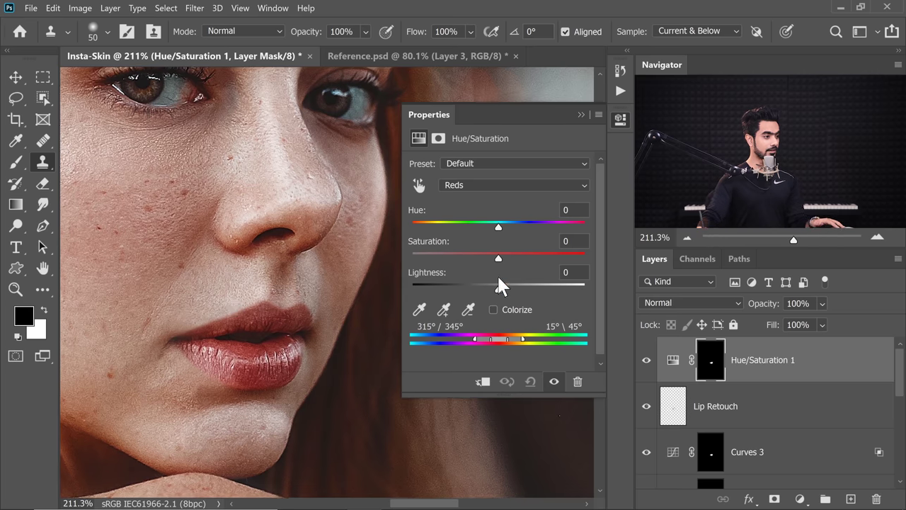
# Recolour the lips by tuning the Reds to hue -2, saturation +30 and lightness -20
pyautogui.moveTo(499, 290); pyautogui.dragTo(497, 290)
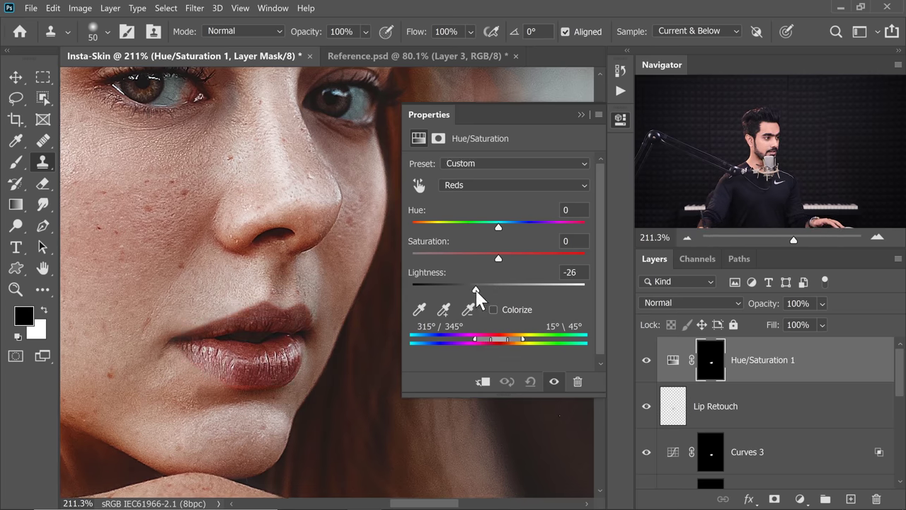
pyautogui.moveTo(500, 257); pyautogui.dragTo(530, 255)
pyautogui.moveTo(493, 225); pyautogui.dragTo(492, 225)
pyautogui.scroll(-5, 310, 240)
pyautogui.moveTo(311, 223); pyautogui.dragTo(309, 251)
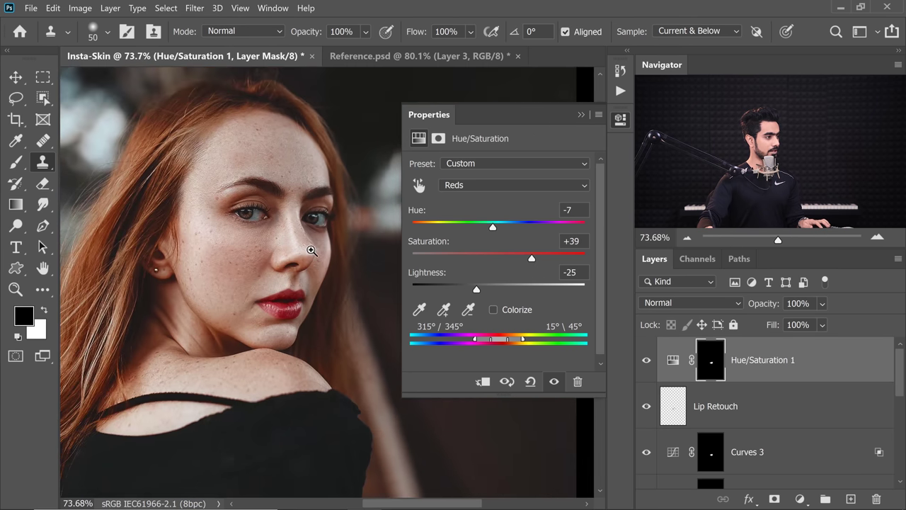
pyautogui.click(374, 248)
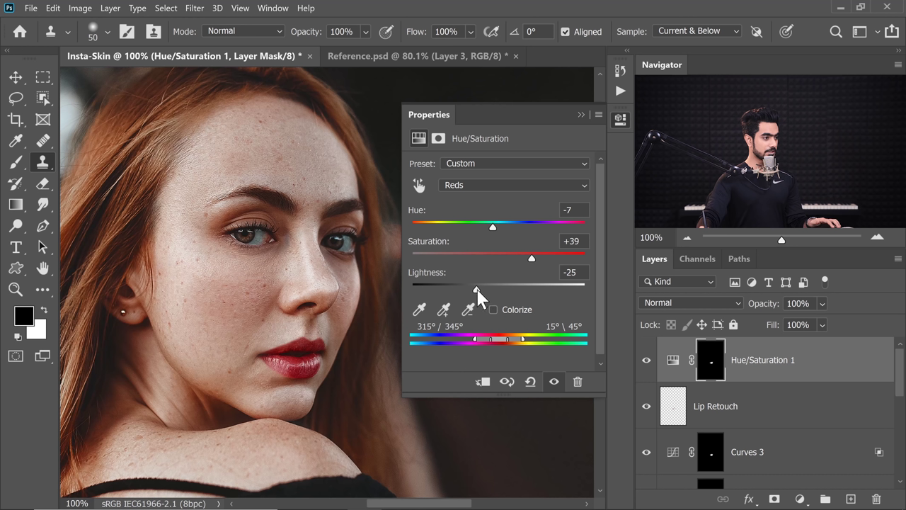
pyautogui.moveTo(477, 289); pyautogui.dragTo(483, 289)
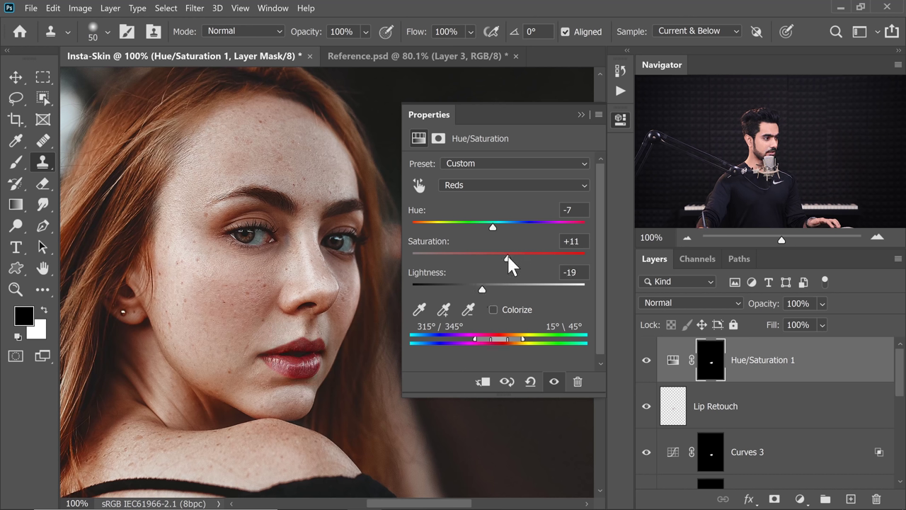
pyautogui.moveTo(507, 257); pyautogui.dragTo(524, 259)
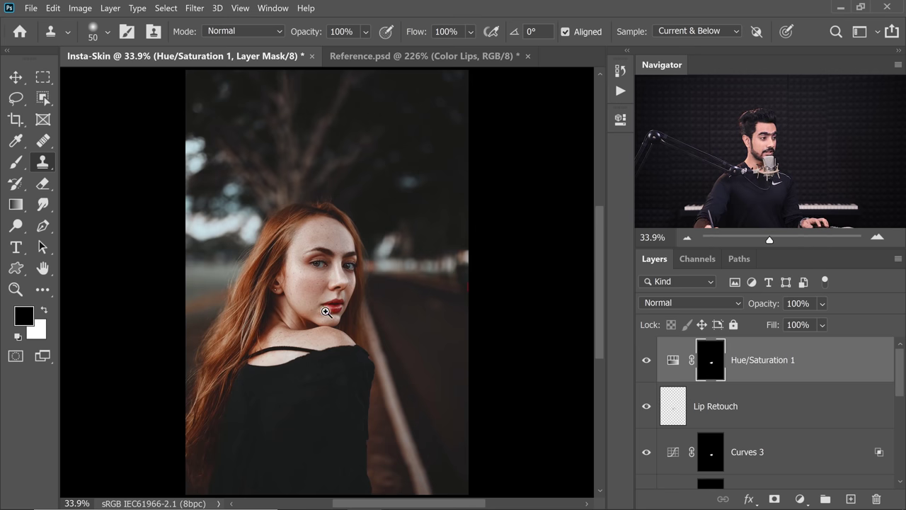
# Make the Lip Retouch layer active and load the Hue/Saturation 1 lip mask as a selection
pyautogui.moveTo(326, 312); pyautogui.dragTo(348, 296)
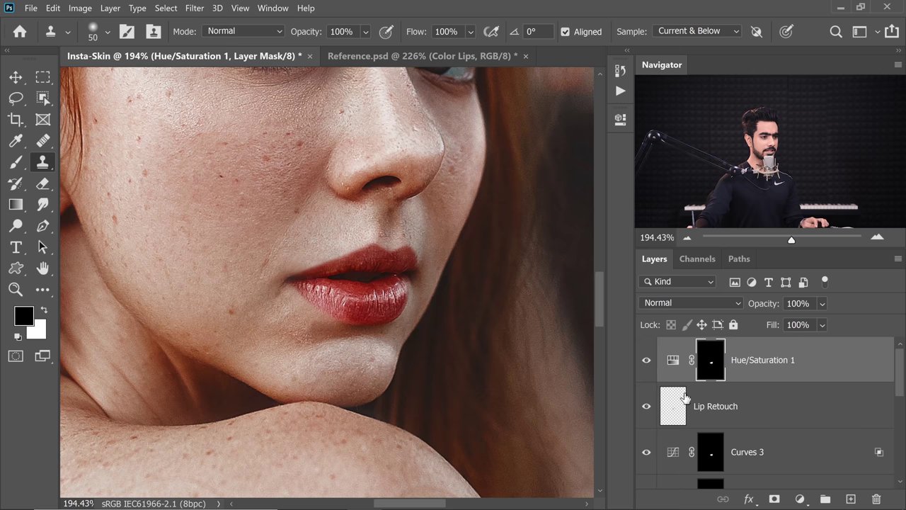
pyautogui.click(704, 407)
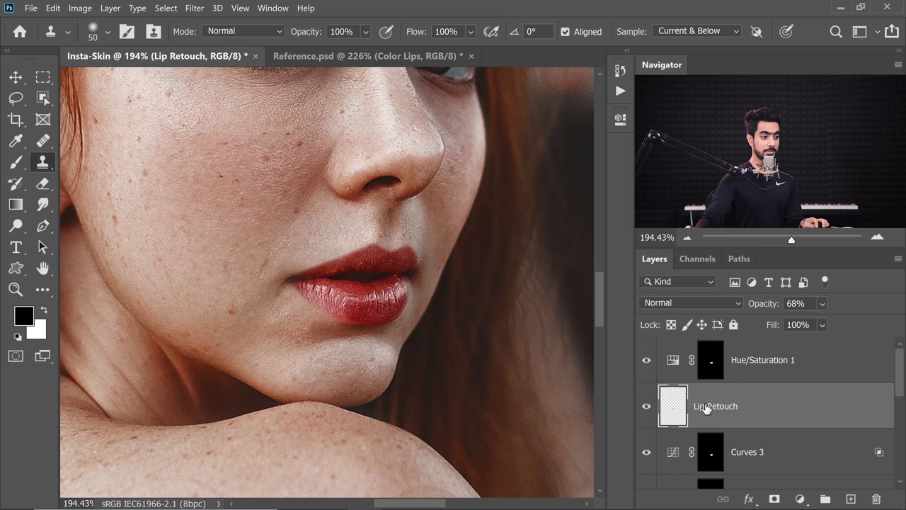
pyautogui.keyDown('ctrl'); pyautogui.click(715, 369); pyautogui.keyUp('ctrl')
pyautogui.scroll(3, 347, 283)
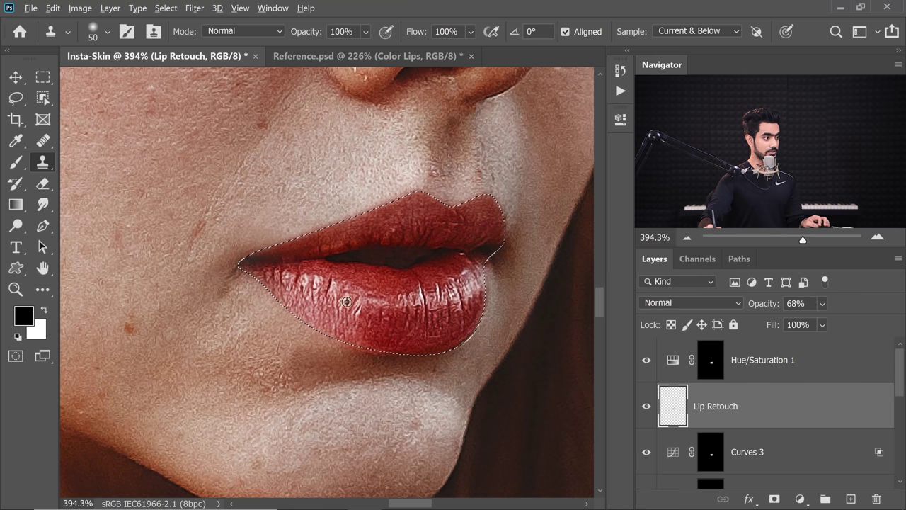
# Clone smoother lip texture along the lower edge and outer part of the lower lip, using a brush of size 60
pyautogui.press(']')
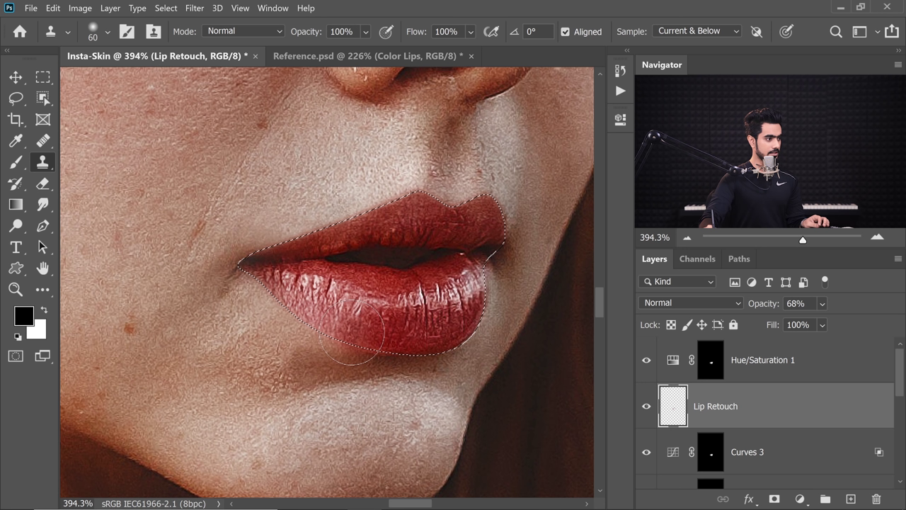
pyautogui.moveTo(352, 330); pyautogui.dragTo(331, 329)
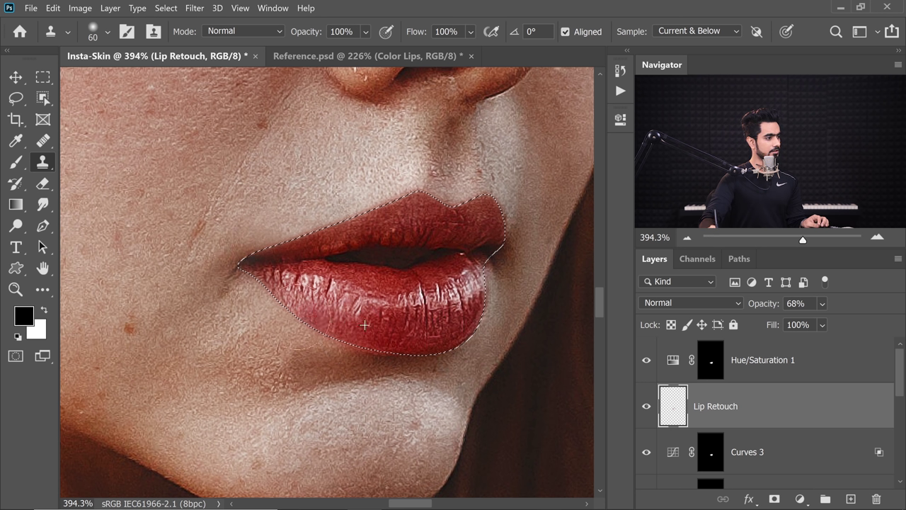
pyautogui.moveTo(384, 314); pyautogui.dragTo(354, 348)
pyautogui.keyDown('alt'); pyautogui.click(361, 342); pyautogui.keyUp('alt')
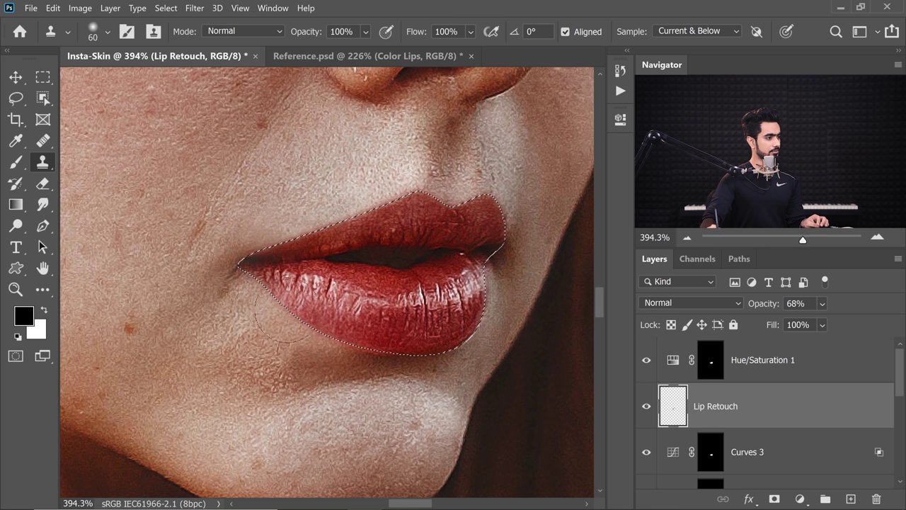
pyautogui.click(455, 323)
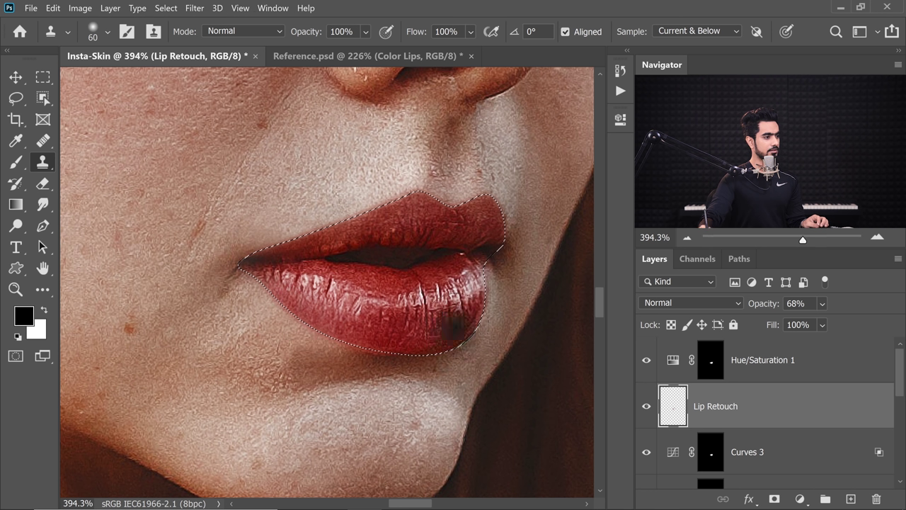
# Clone over the uneven highlights near the far corner of the lower lip, reducing the brush size to 47
pyautogui.keyDown('alt'); pyautogui.click(448, 328); pyautogui.keyUp('alt')
pyautogui.moveTo(473, 297); pyautogui.dragTo(491, 304)
pyautogui.keyDown('alt'); pyautogui.rightClick(492, 282); pyautogui.keyUp('alt')
pyautogui.keyDown('alt'); pyautogui.click(471, 316); pyautogui.keyUp('alt')
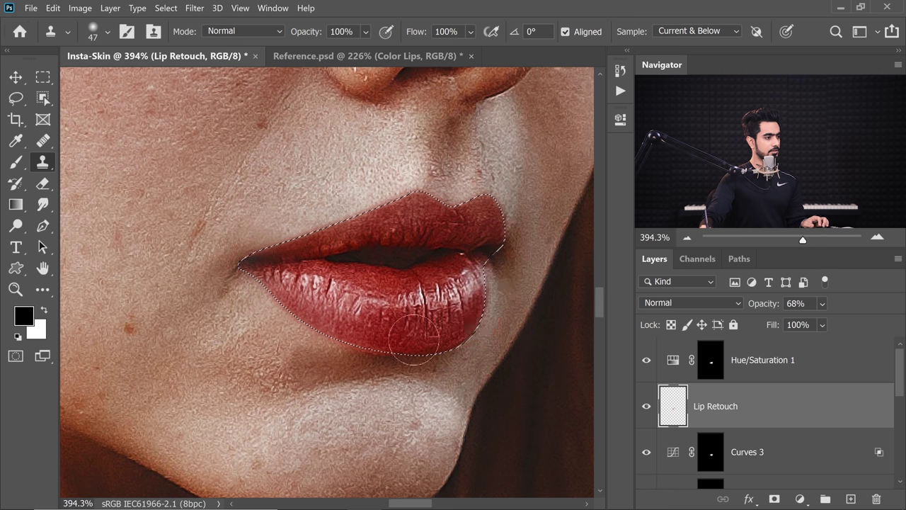
# Hide the selection outline and examine the retouched lips against the whole face
pyautogui.scroll(-2, 421, 301)
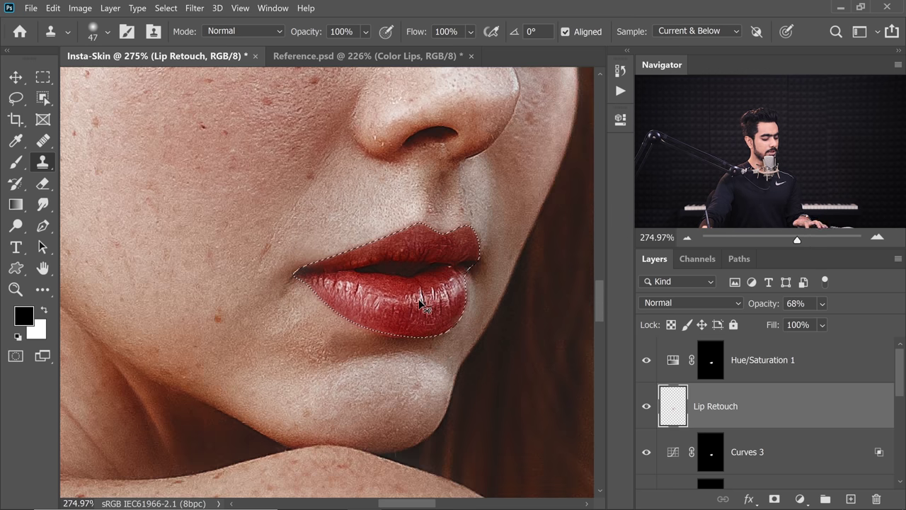
pyautogui.hotkey('ctrl', 'h')
pyautogui.scroll(-5, 418, 300)
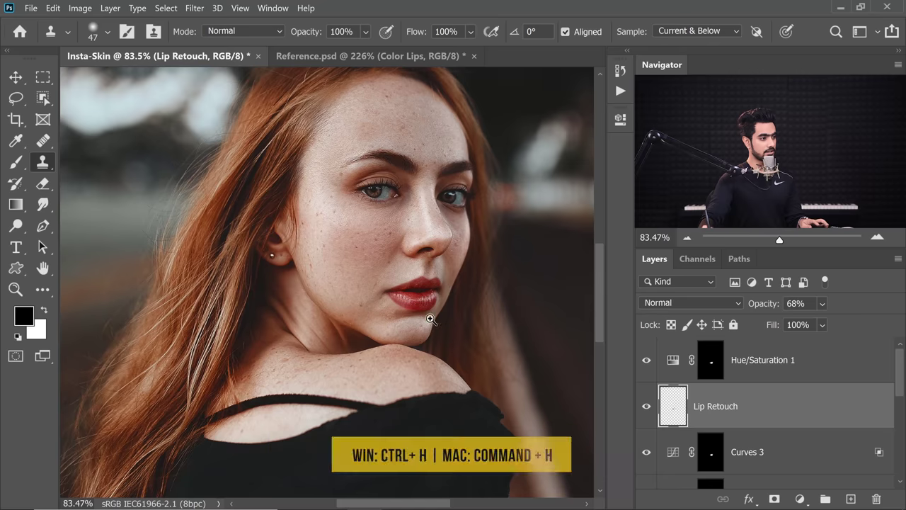
pyautogui.scroll(3, 404, 309)
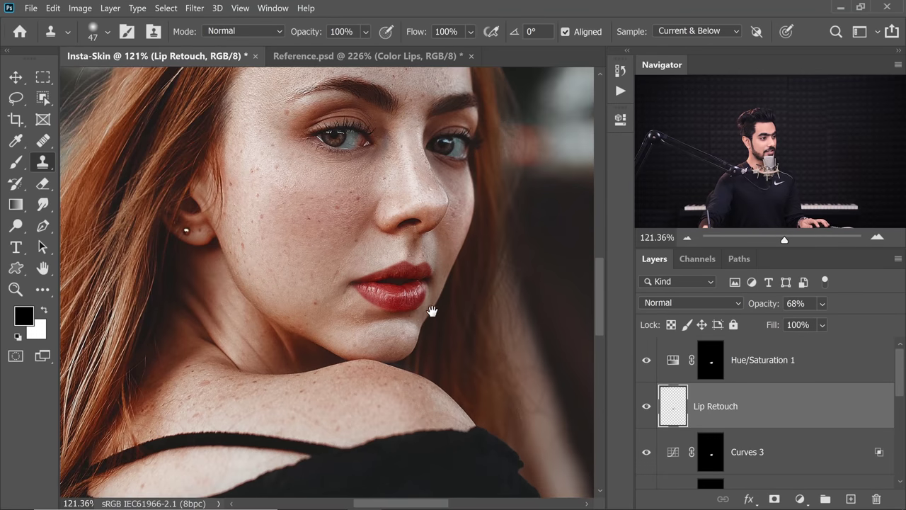
pyautogui.moveTo(433, 313); pyautogui.dragTo(373, 339)
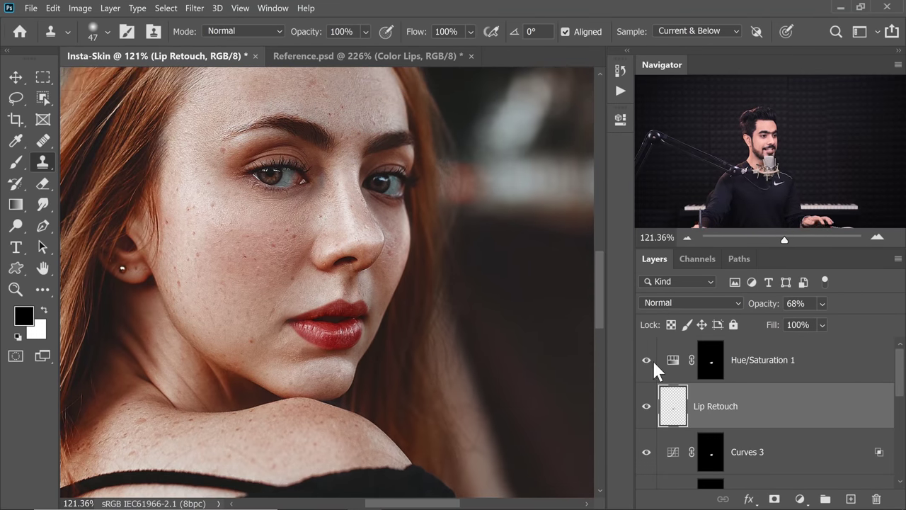
# Reopen the lip Hue/Saturation adjustment and review the values of its Reds range
pyautogui.doubleClick(675, 362)
pyautogui.click(489, 181)
pyautogui.click(481, 211)
pyautogui.hscroll(2, 324, 259)
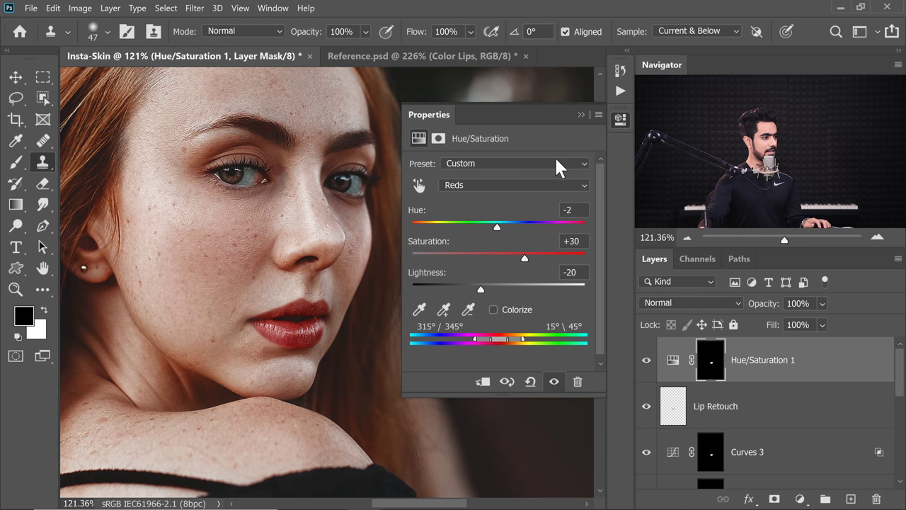
pyautogui.click(580, 114)
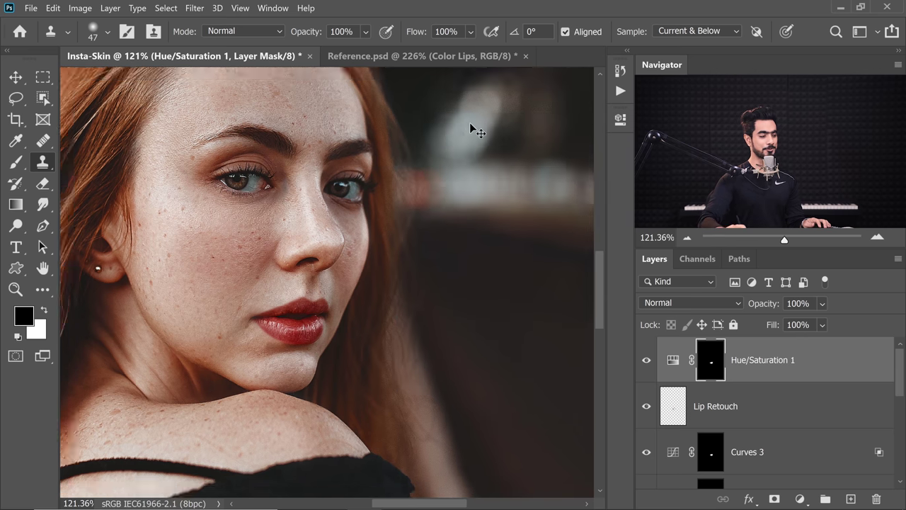
# Group the lip layers from Hue/Saturation 1 down to Curves 3 and name the group Lips
pyautogui.hotkey('ctrl', '0')
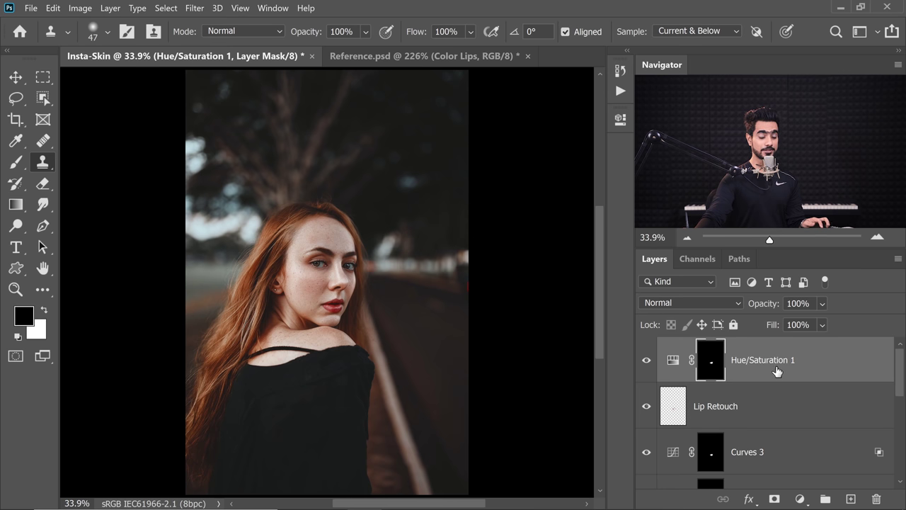
pyautogui.keyDown('shift'); pyautogui.click(788, 443); pyautogui.keyUp('shift')
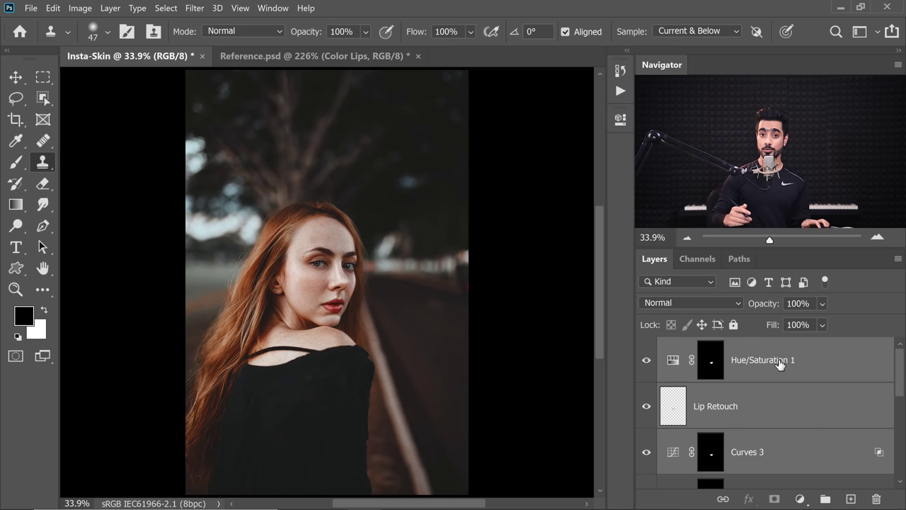
pyautogui.hotkey('ctrl', 'g')
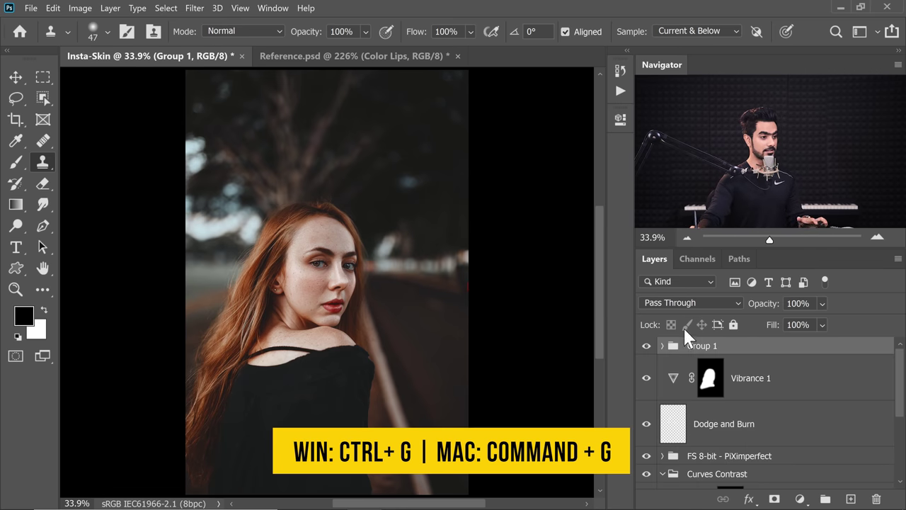
pyautogui.doubleClick(702, 347)
pyautogui.write('Lip')
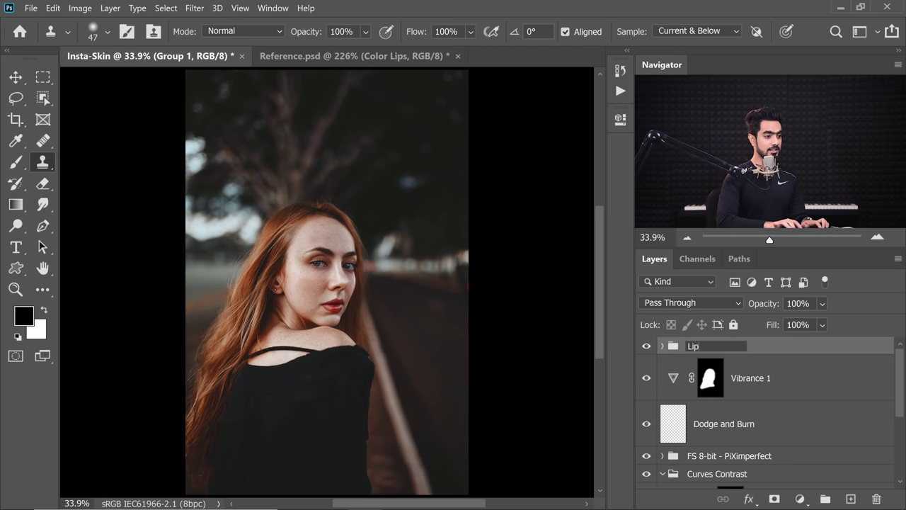
pyautogui.write('s')
pyautogui.press('Return')
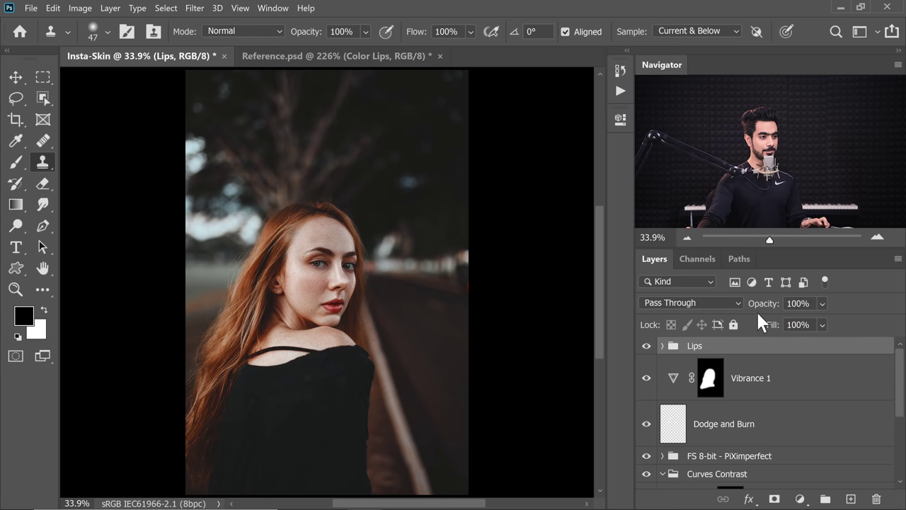
# Reduce the opacity of the Lips group to 85%
pyautogui.moveTo(761, 305); pyautogui.dragTo(708, 313)
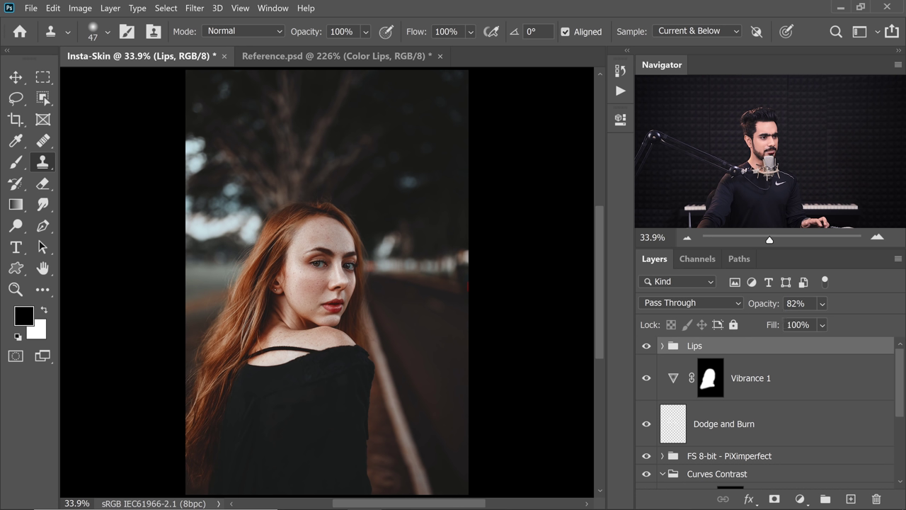
pyautogui.write('85')
pyautogui.press('Return')
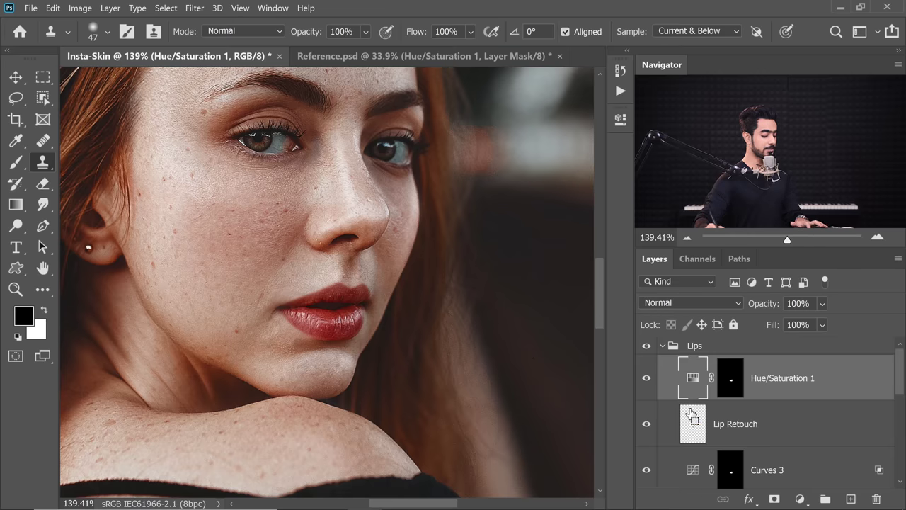
# Add a Curves adjustment layer masked to the lip selection and darken its midtones slightly
pyautogui.hotkey('ctrl', 'h')
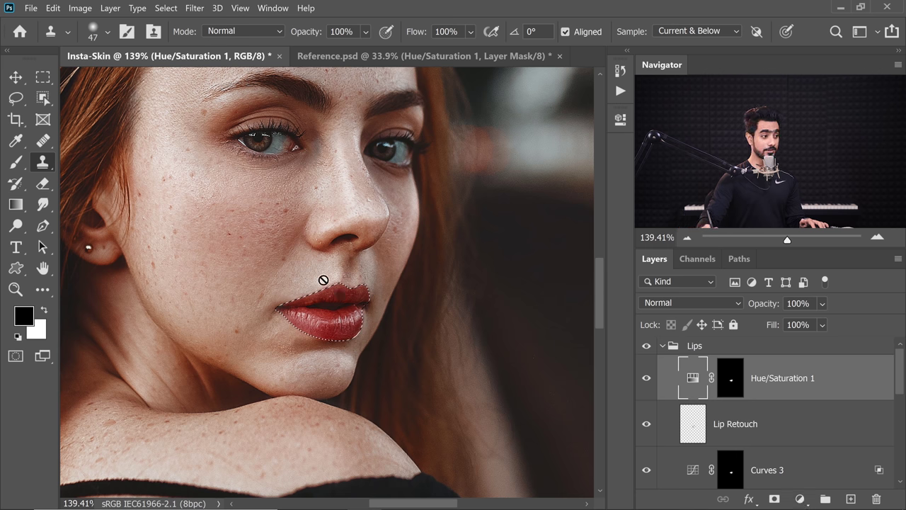
pyautogui.click(798, 500)
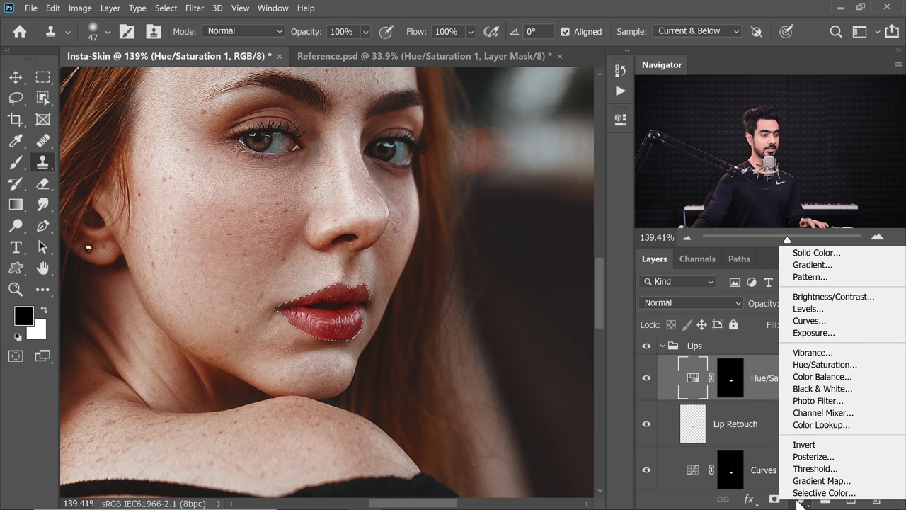
pyautogui.click(807, 322)
pyautogui.moveTo(515, 273); pyautogui.dragTo(521, 273)
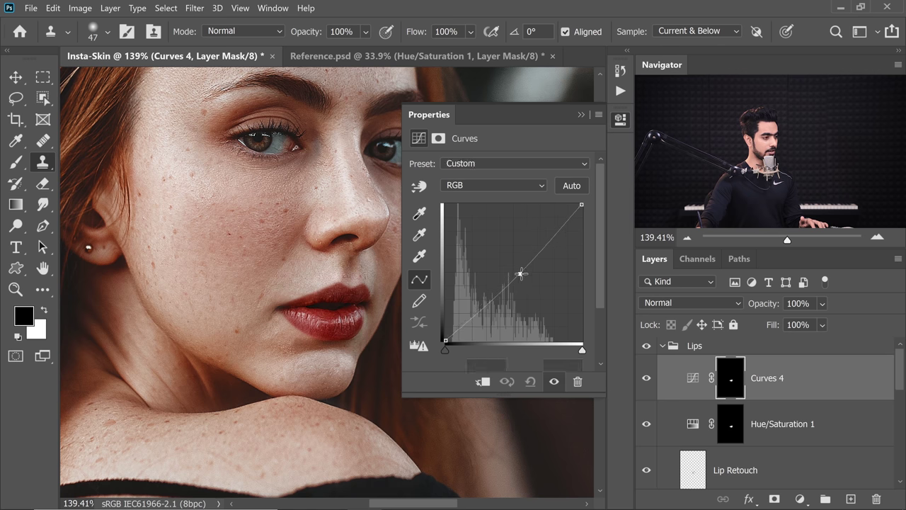
pyautogui.click(581, 116)
pyautogui.hotkey('ctrl', '0')
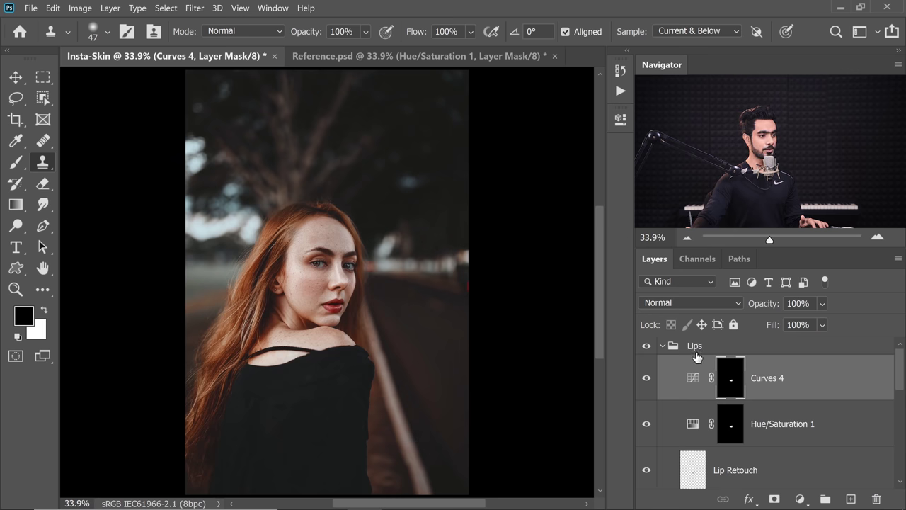
# Collapse the Lips group and add a Color Lookup adjustment layer above it with the Crisp_Warm.look 3D LUT
pyautogui.click(696, 347)
pyautogui.click(662, 345)
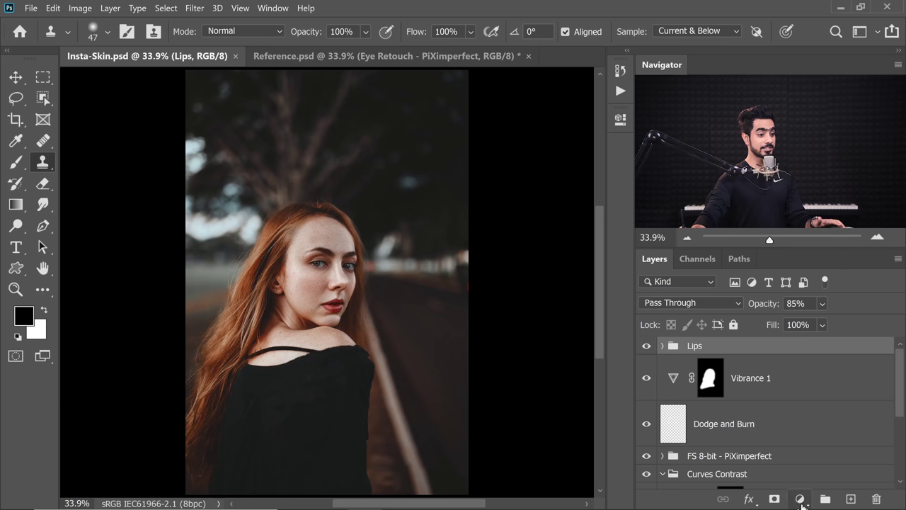
pyautogui.click(801, 499)
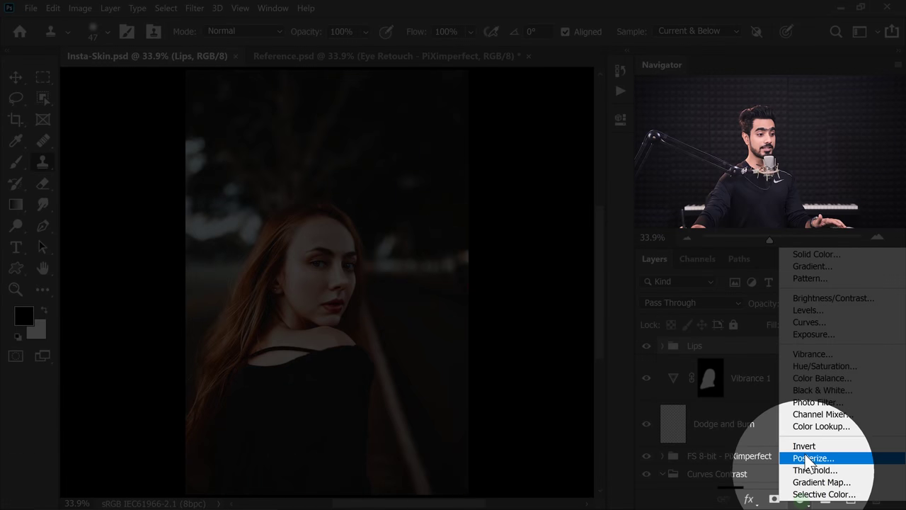
pyautogui.click(821, 426)
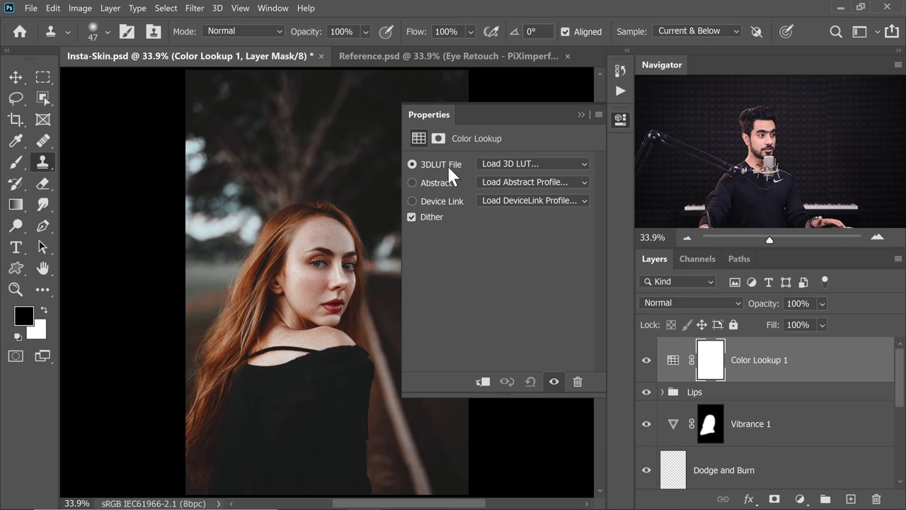
pyautogui.click(504, 168)
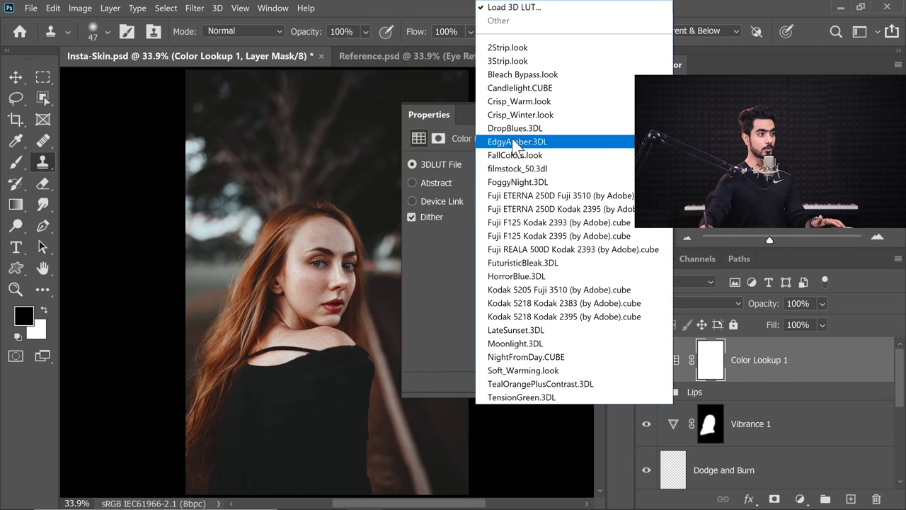
pyautogui.click(521, 102)
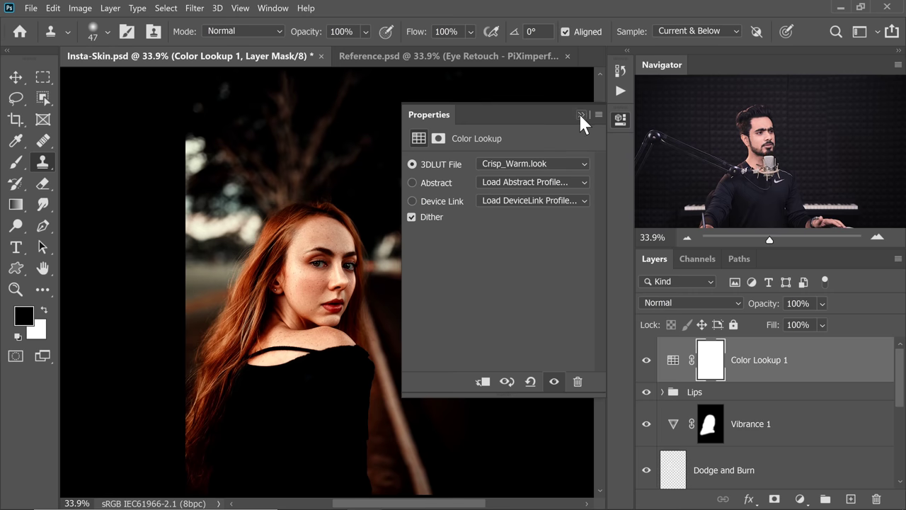
# Move a copy of the subject mask from Vibrance 1 onto the Color Lookup 1 layer, replacing its mask
pyautogui.click(580, 113)
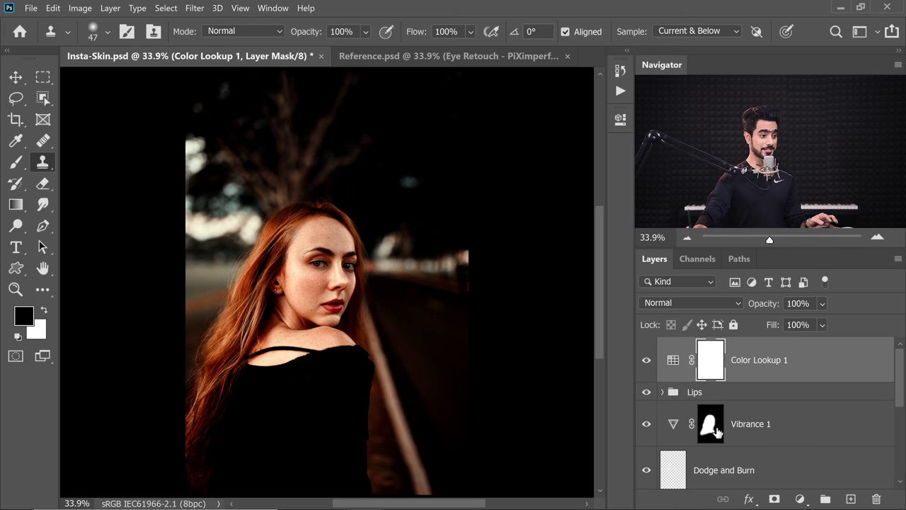
pyautogui.moveTo(711, 432); pyautogui.dragTo(712, 363)
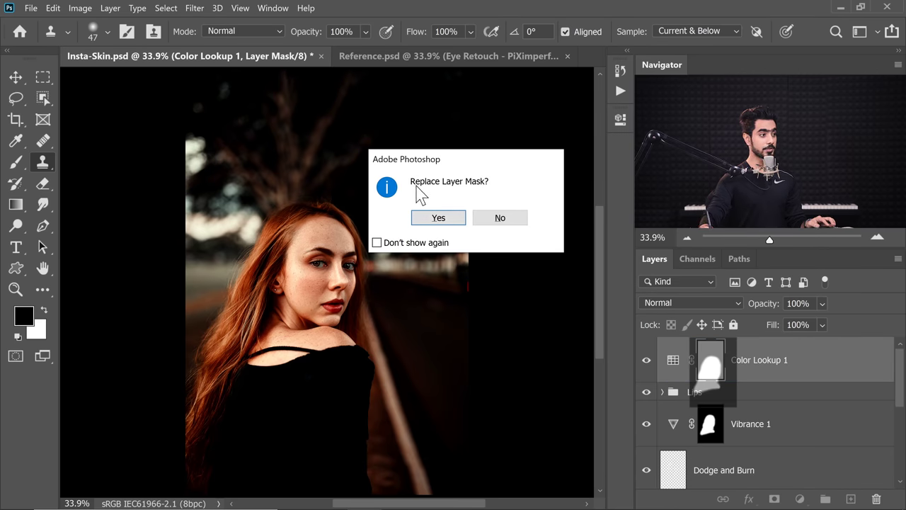
pyautogui.click(438, 217)
pyautogui.press('b')
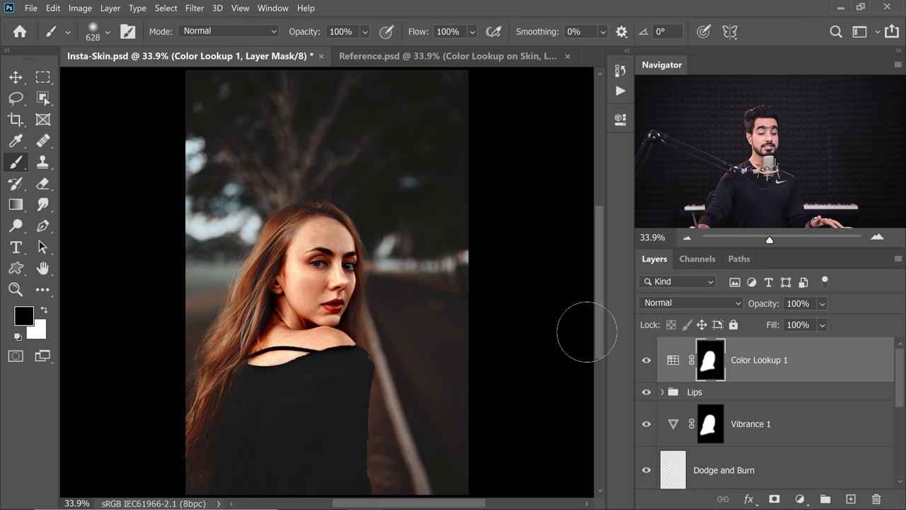
# Split the Color Lookup layer's Underlying Layer black Blend If slider to 0 / 255 and reduce the layer's opacity to 65%
pyautogui.doubleClick(822, 361)
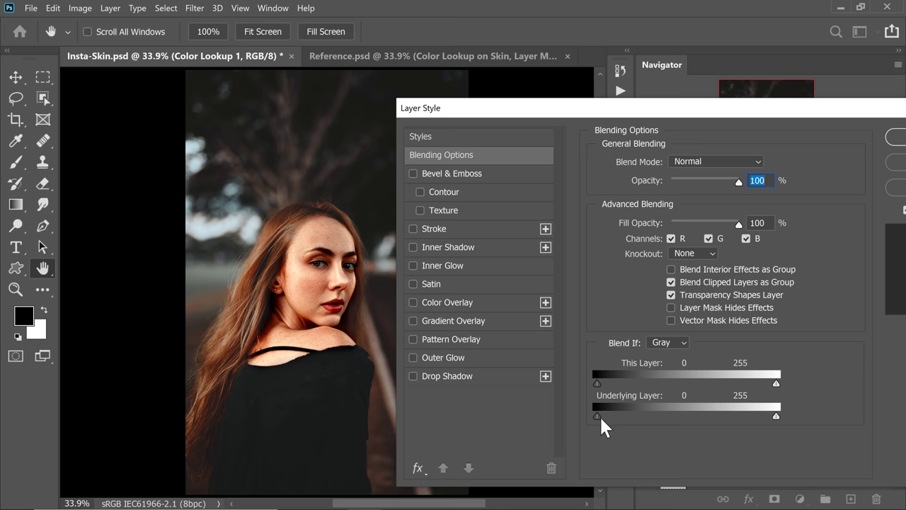
pyautogui.press('alt')
pyautogui.moveTo(603, 418); pyautogui.dragTo(804, 411)
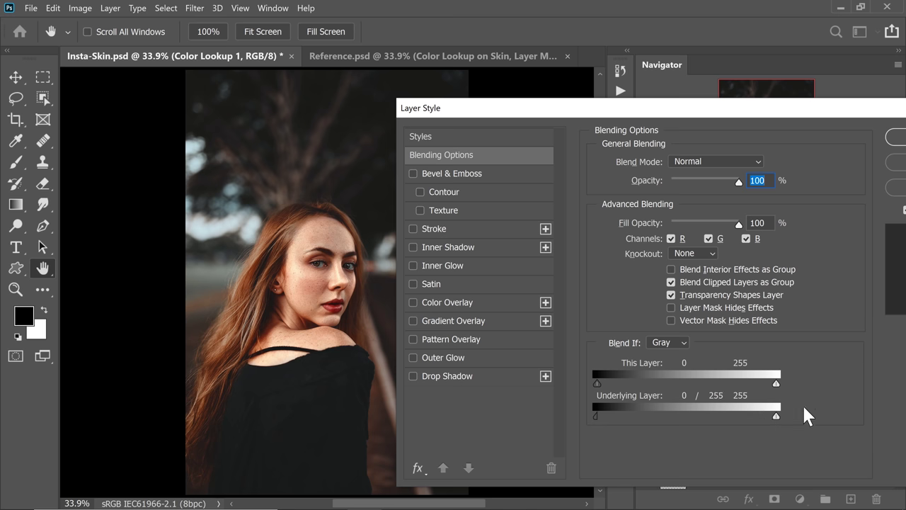
pyautogui.moveTo(708, 119); pyautogui.dragTo(677, 109)
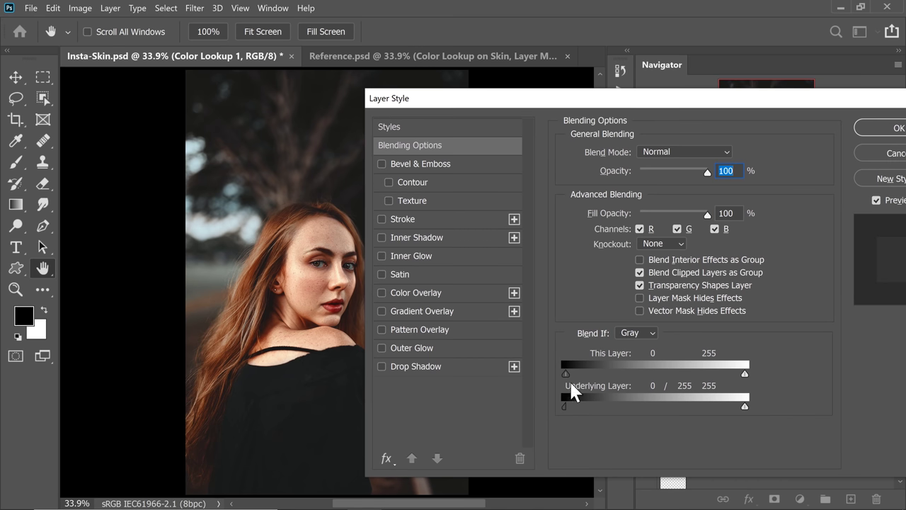
pyautogui.click(872, 126)
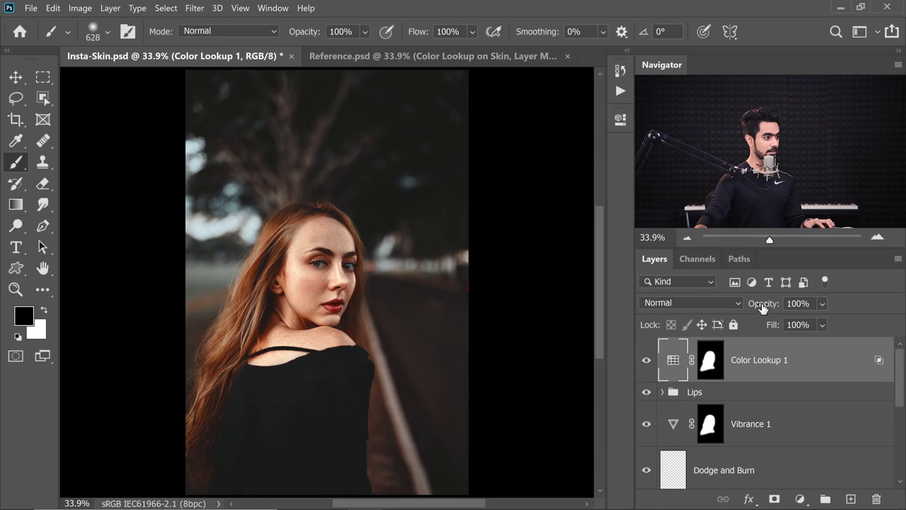
pyautogui.moveTo(763, 308)
pyautogui.mouseDown()
pyautogui.moveTo(679, 307)
pyautogui.moveTo(702, 316)
pyautogui.moveTo(749, 306)
pyautogui.mouseUp()
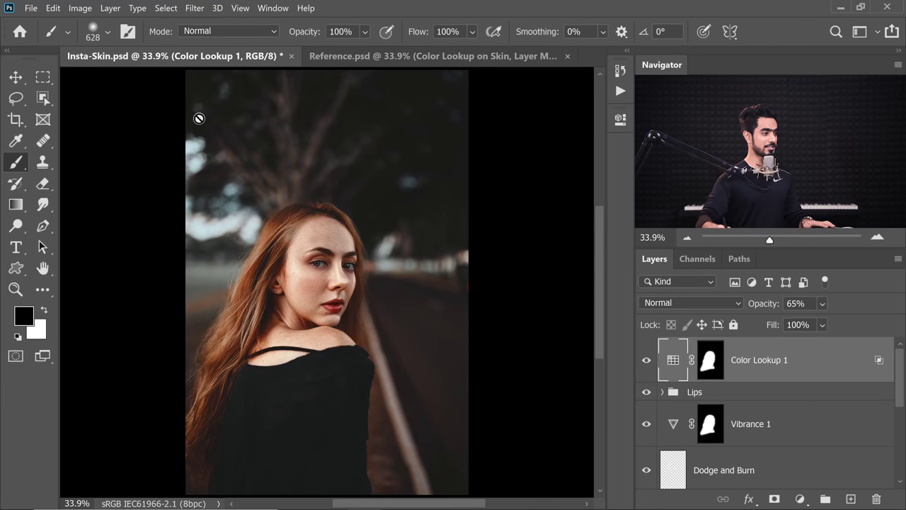
# Run the Retouching Eyes action from the PiXimperfect - Retouch Eyes set and halt it at the Remove Veins stage
pyautogui.moveTo(321, 270); pyautogui.dragTo(350, 259)
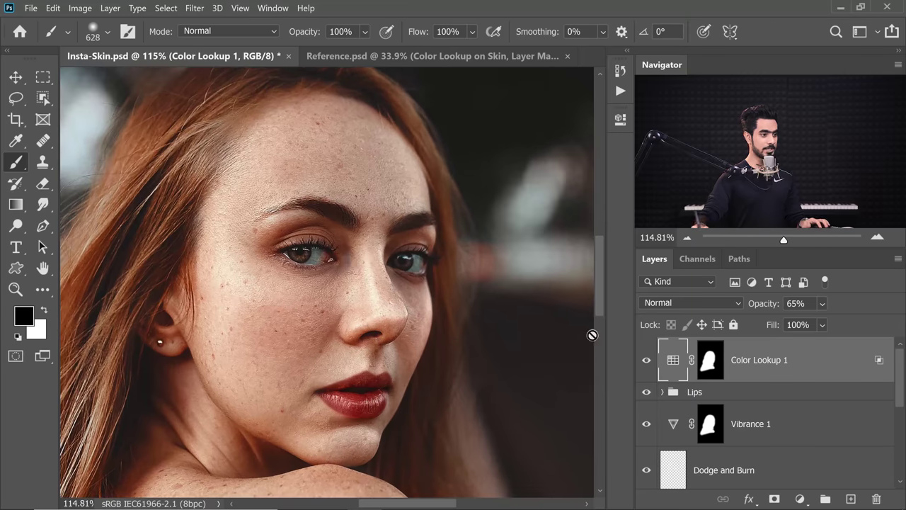
pyautogui.click(620, 92)
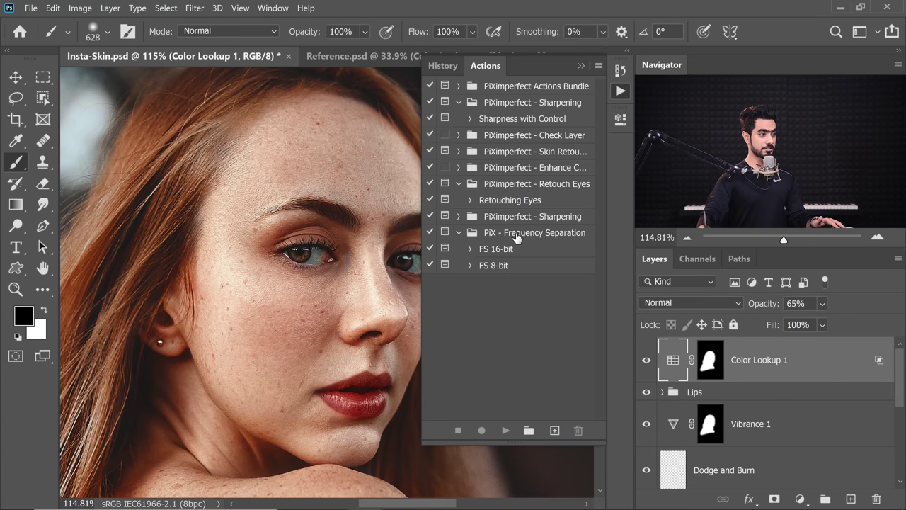
pyautogui.click(459, 233)
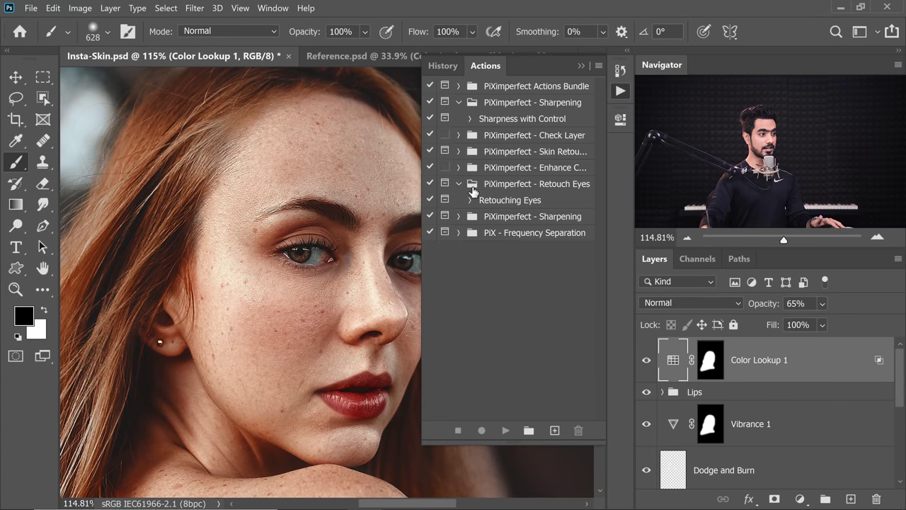
pyautogui.click(503, 202)
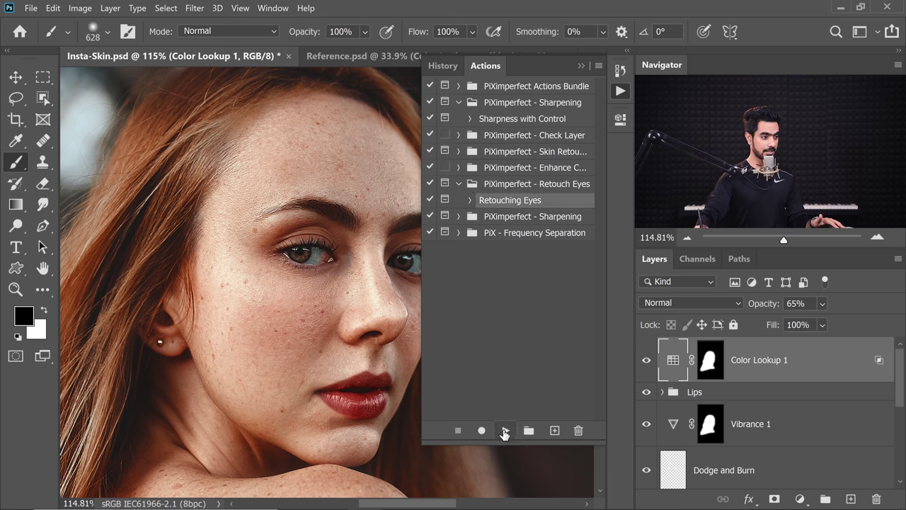
pyautogui.click(505, 430)
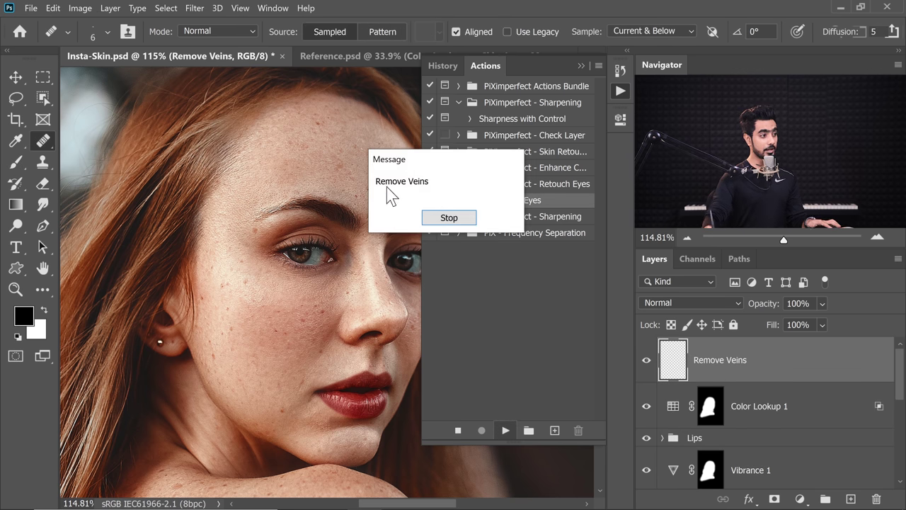
pyautogui.click(449, 218)
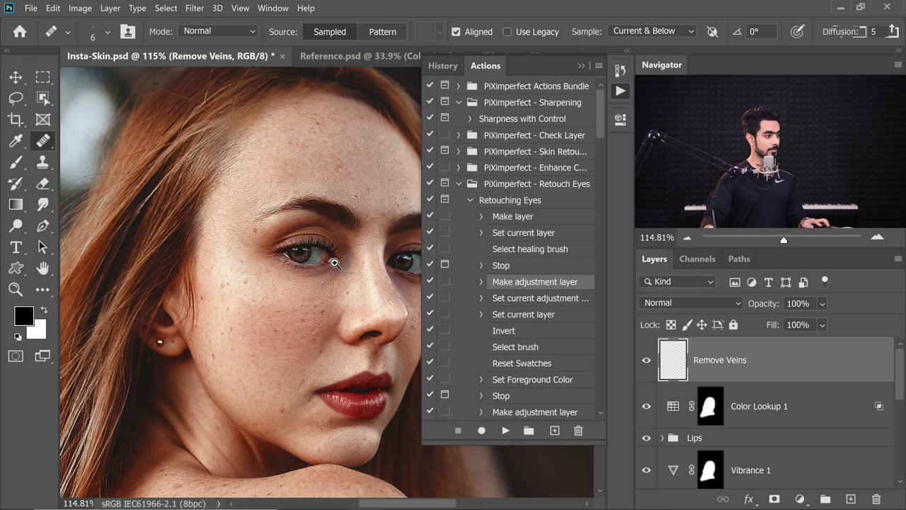
# Choose the Healing Brush Tool and examine the white of the eye up close for veins
pyautogui.moveTo(335, 263); pyautogui.dragTo(357, 263)
pyautogui.rightClick(48, 149)
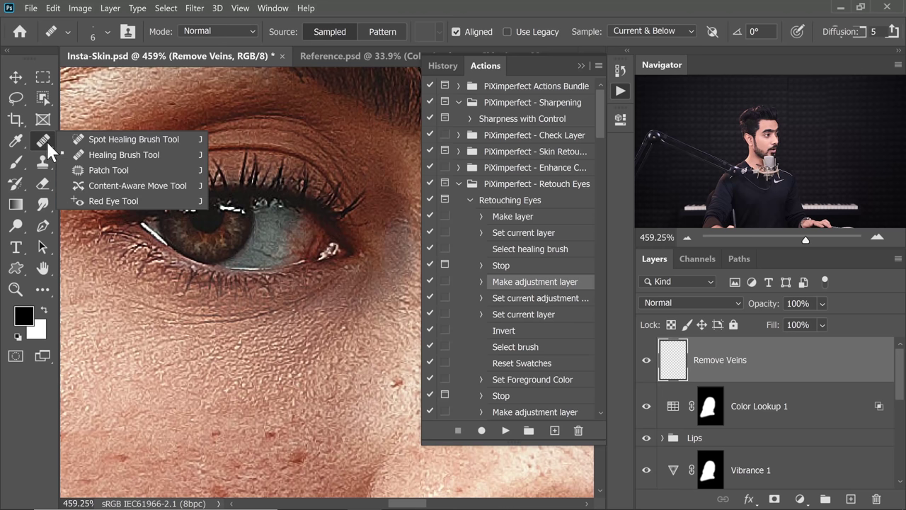
pyautogui.click(88, 154)
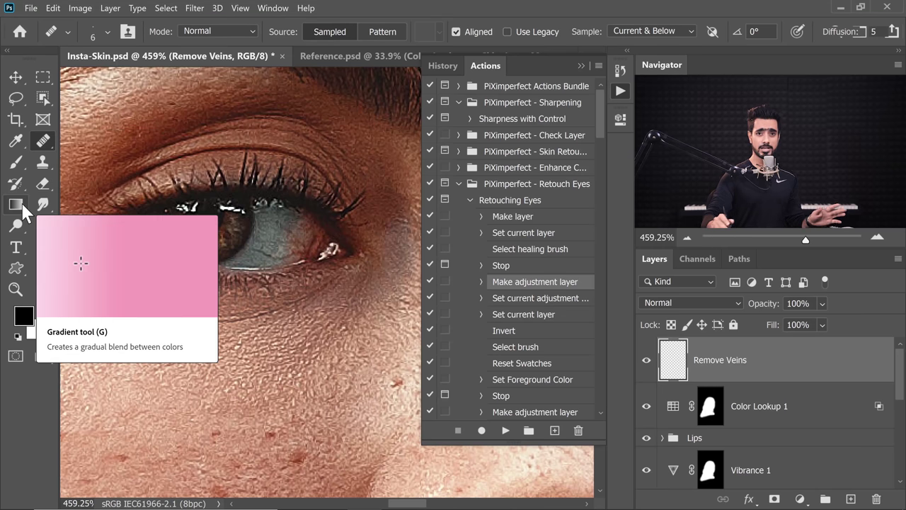
pyautogui.scroll(3, 280, 254)
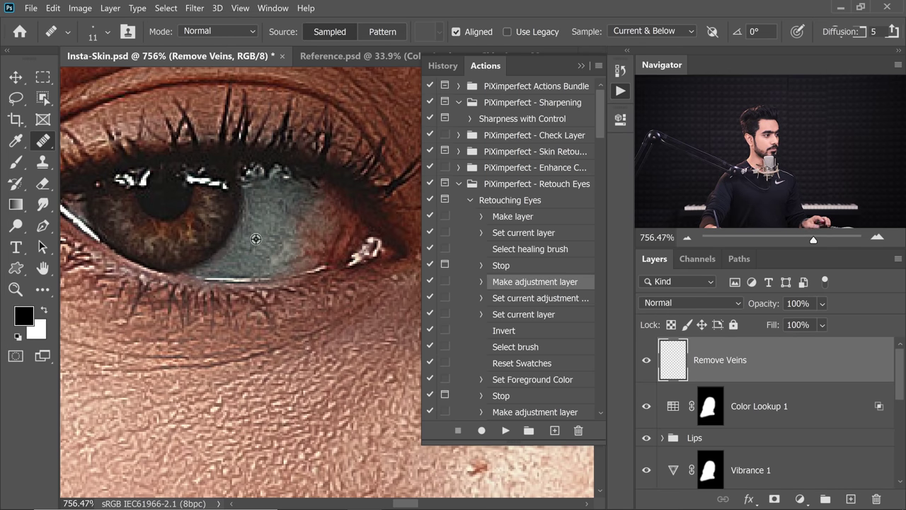
pyautogui.scroll(-6, 276, 232)
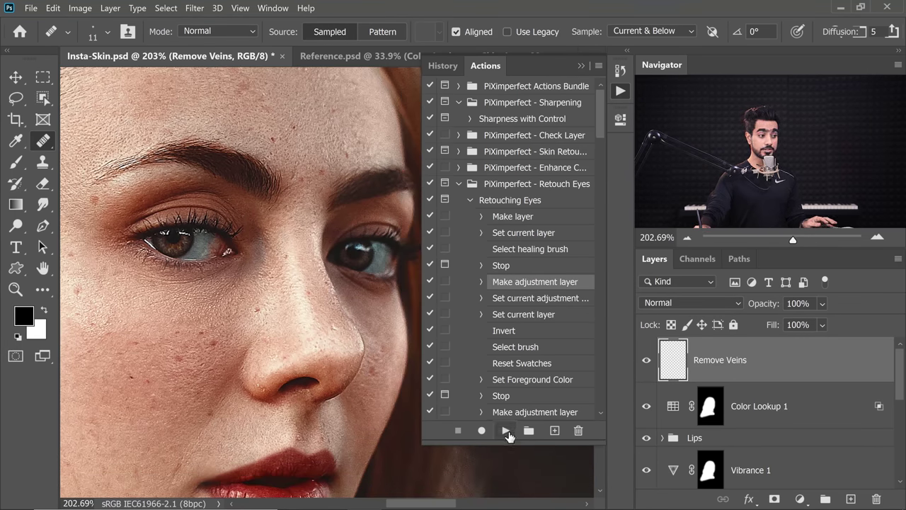
# Continue the eye action to the Kicker Light stage and paint both irises white on its mask with a soft brush of about 80 px
pyautogui.click(507, 430)
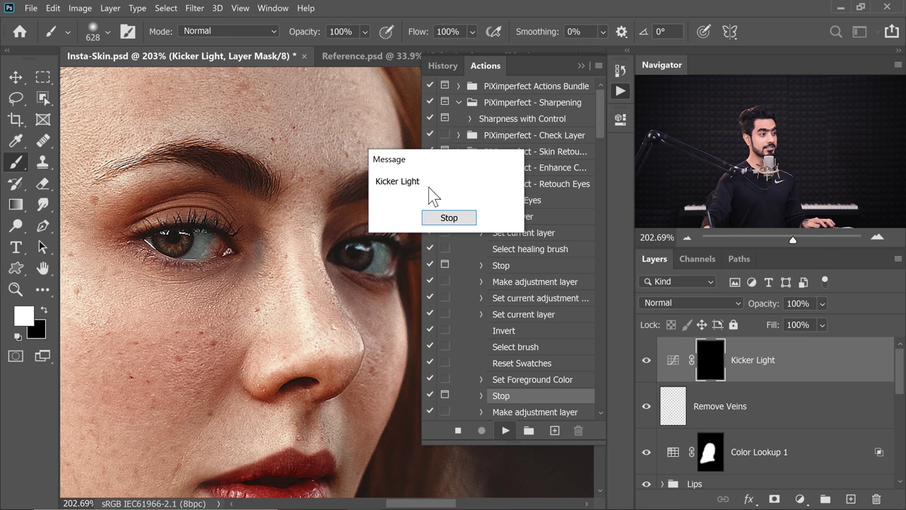
pyautogui.click(448, 218)
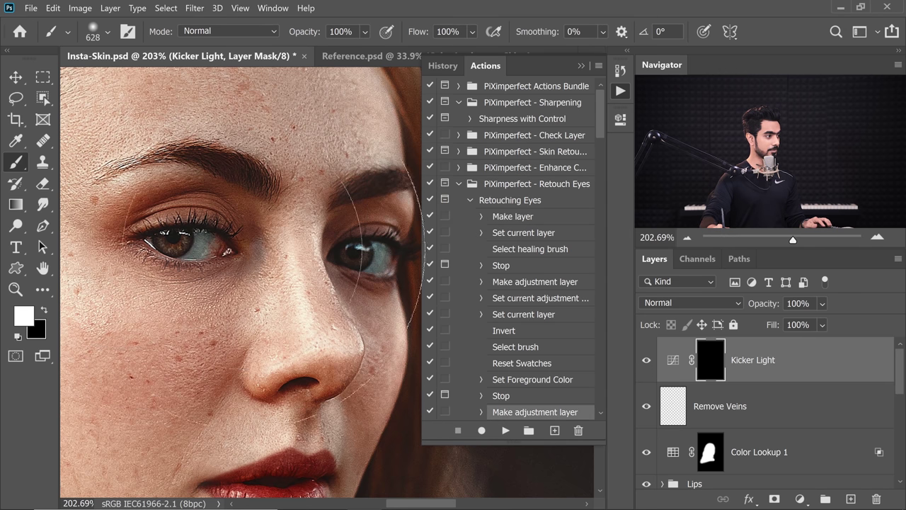
pyautogui.moveTo(304, 213)
pyautogui.mouseDown()
pyautogui.moveTo(248, 241)
pyautogui.moveTo(106, 243)
pyautogui.mouseUp()
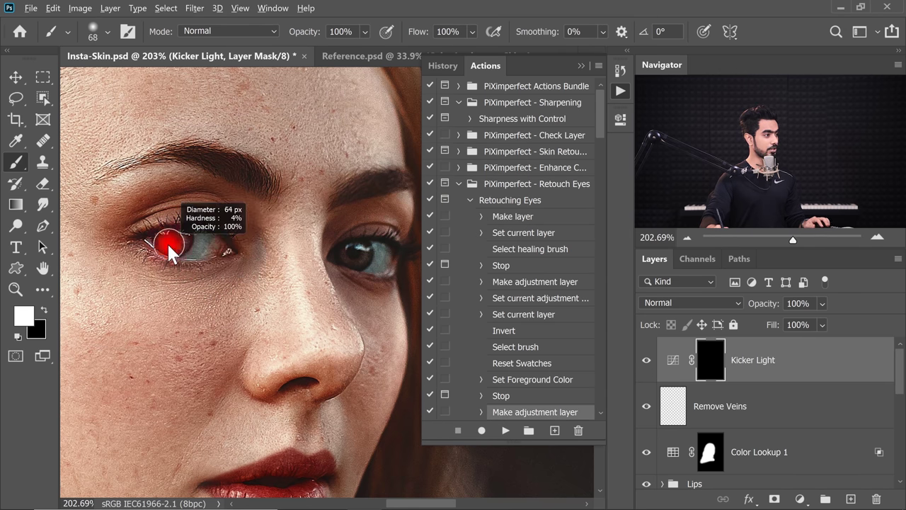
pyautogui.moveTo(170, 243)
pyautogui.mouseDown()
pyautogui.moveTo(209, 258)
pyautogui.moveTo(213, 291)
pyautogui.moveTo(218, 264)
pyautogui.moveTo(200, 250)
pyautogui.moveTo(211, 237)
pyautogui.moveTo(230, 239)
pyautogui.moveTo(220, 248)
pyautogui.moveTo(178, 238)
pyautogui.mouseUp()
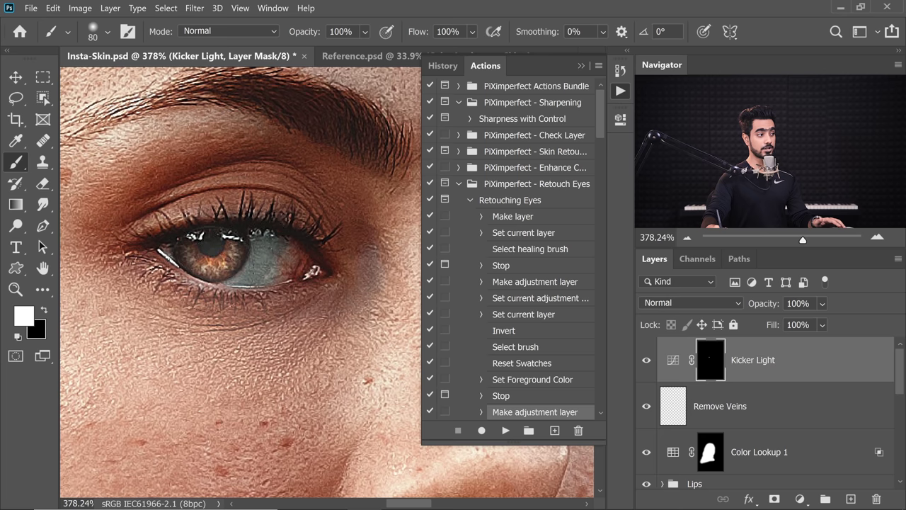
pyautogui.moveTo(263, 238); pyautogui.dragTo(107, 241)
pyautogui.moveTo(273, 261); pyautogui.dragTo(181, 255)
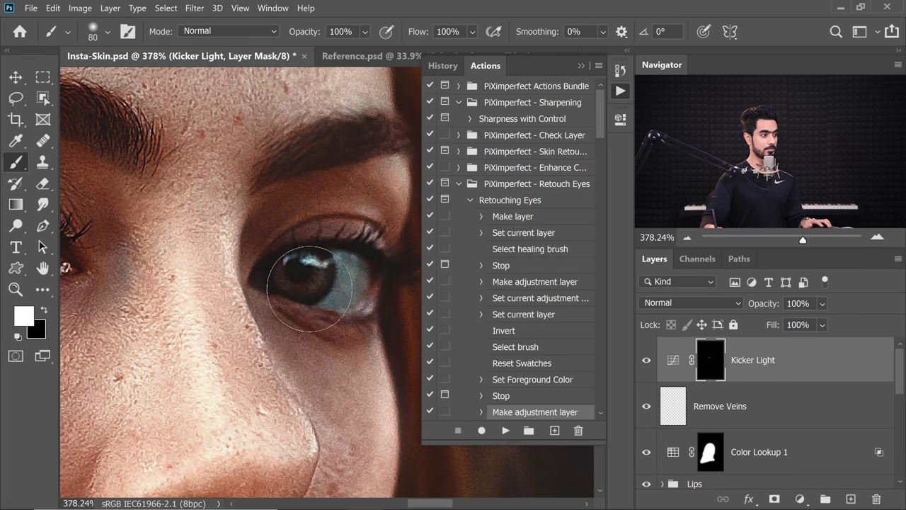
pyautogui.moveTo(306, 289); pyautogui.dragTo(305, 302)
# Clean up the Kicker Light mask with a 20 px black brush around the pupils and iris edges of both eyes
pyautogui.moveTo(247, 273); pyautogui.dragTo(203, 271)
pyautogui.moveTo(199, 267); pyautogui.dragTo(362, 277)
pyautogui.moveTo(272, 263); pyautogui.dragTo(313, 265)
pyautogui.moveTo(260, 292); pyautogui.dragTo(187, 281)
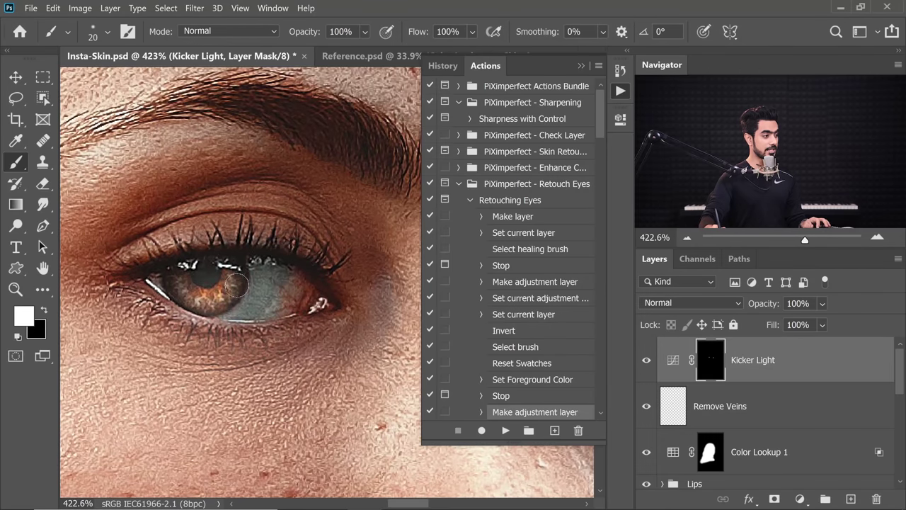
pyautogui.press('x')
pyautogui.moveTo(253, 283)
pyautogui.mouseDown()
pyautogui.moveTo(244, 312)
pyautogui.moveTo(206, 327)
pyautogui.moveTo(186, 315)
pyautogui.mouseUp()
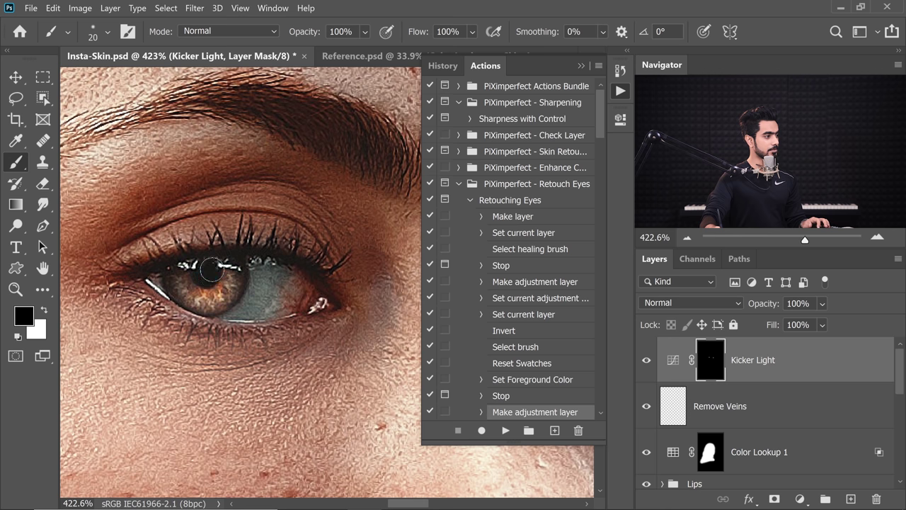
pyautogui.moveTo(369, 275); pyautogui.dragTo(100, 260)
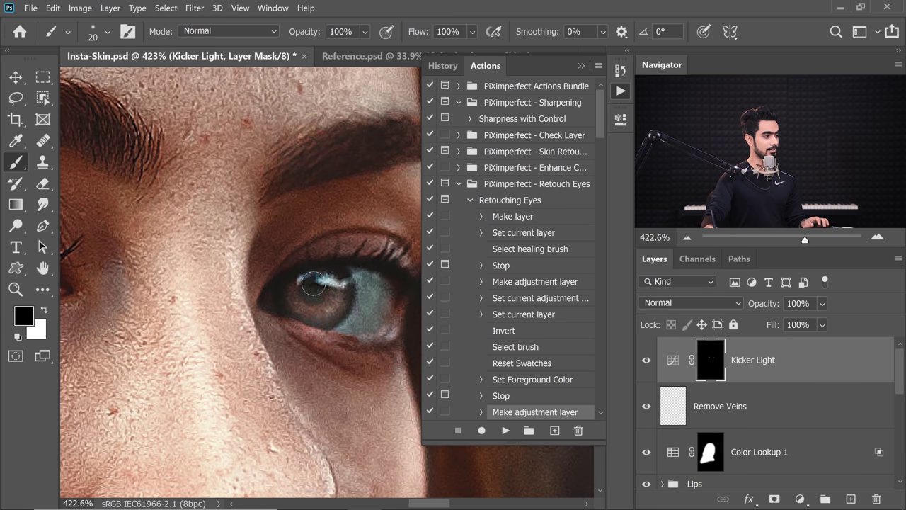
pyautogui.moveTo(356, 315)
pyautogui.mouseDown()
pyautogui.moveTo(313, 333)
pyautogui.moveTo(274, 298)
pyautogui.moveTo(364, 331)
pyautogui.mouseUp()
pyautogui.moveTo(242, 270); pyautogui.dragTo(290, 272)
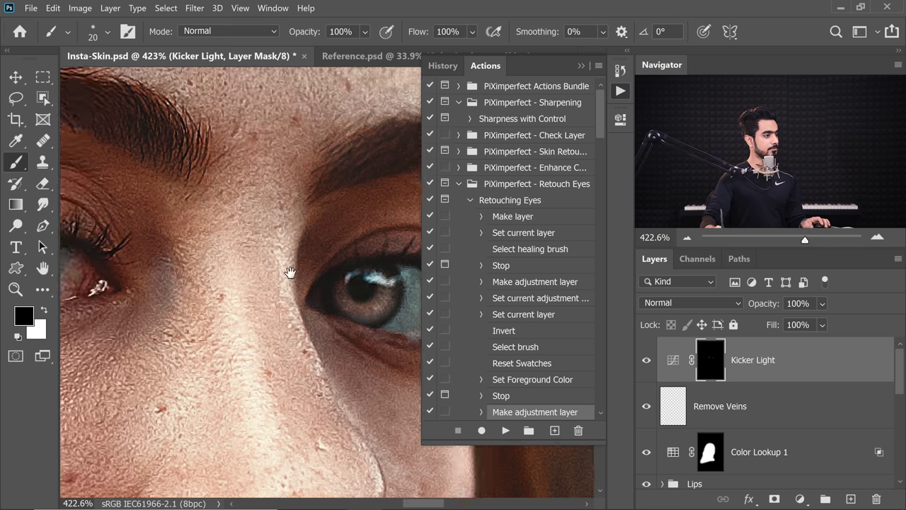
pyautogui.keyDown('alt'); pyautogui.rightClick(240, 239); pyautogui.keyUp('alt')
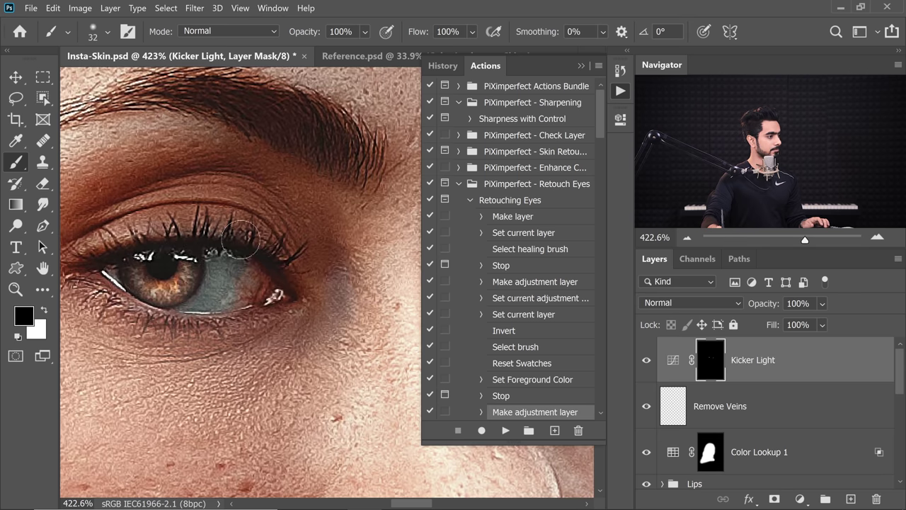
pyautogui.scroll(-1, 242, 237)
pyautogui.moveTo(248, 233); pyautogui.dragTo(263, 259)
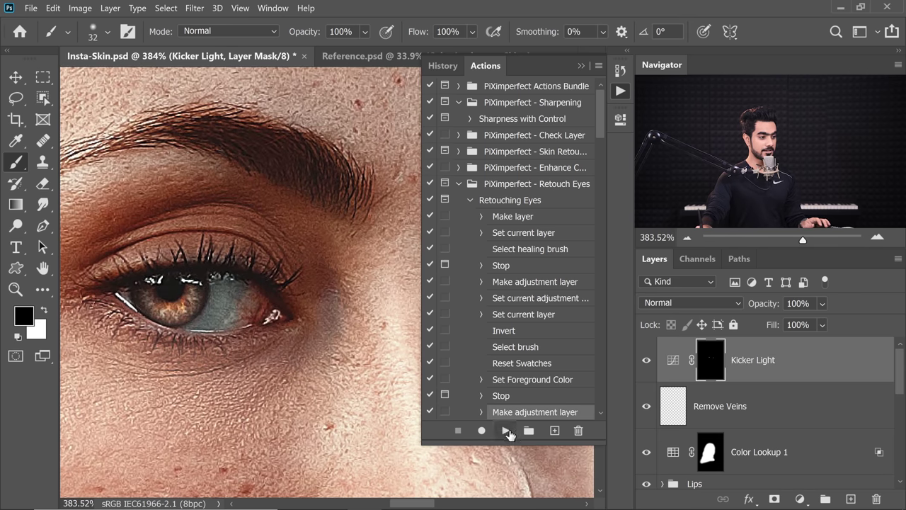
# Continue the eye action to the Dab Highlight stage and dab white on both irises in the Eye Highlight mask with a 32 px brush
pyautogui.click(506, 430)
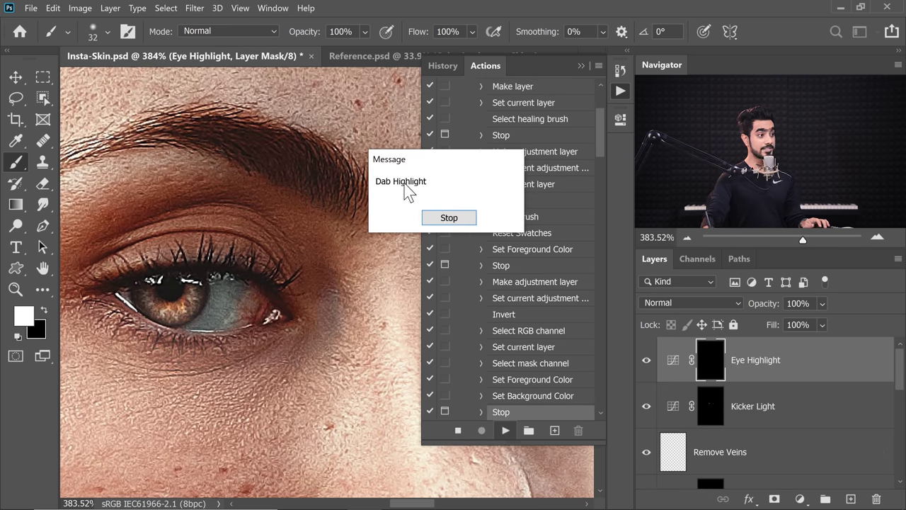
pyautogui.click(464, 216)
pyautogui.rightClick(164, 284)
pyautogui.press('Escape')
pyautogui.moveTo(230, 284); pyautogui.dragTo(35, 243)
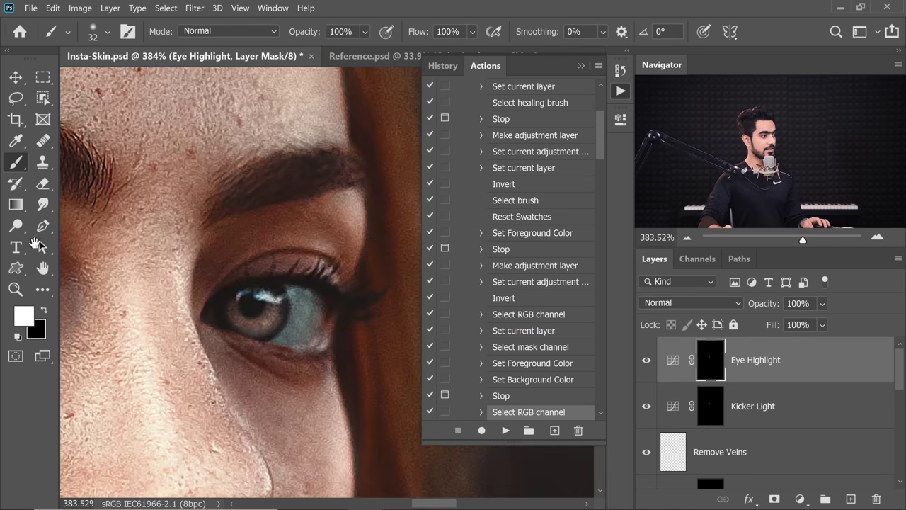
pyautogui.click(263, 297)
pyautogui.click(250, 298)
pyautogui.moveTo(171, 291); pyautogui.dragTo(445, 287)
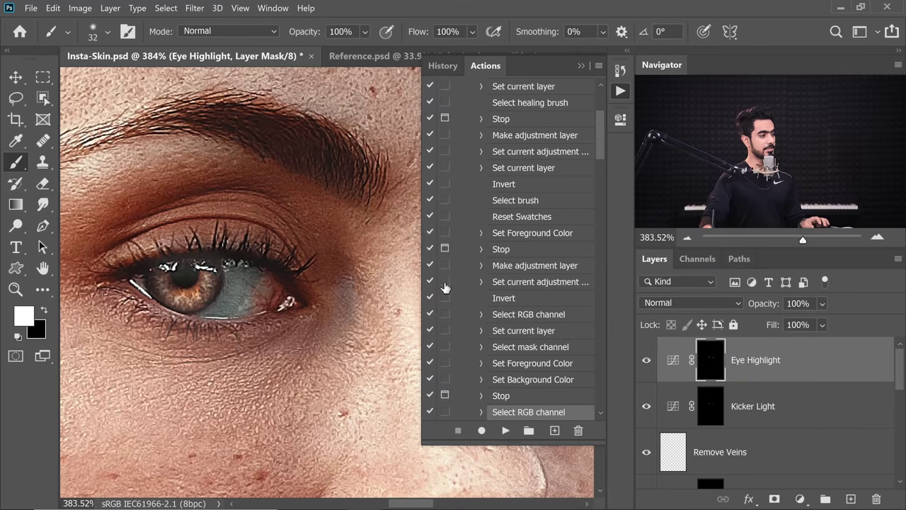
# Continue the eye action to the Dab Kick High stage and dab white on both irises in its mask with a soft brush of about 48 px
pyautogui.scroll(-1, 217, 269)
pyautogui.click(506, 430)
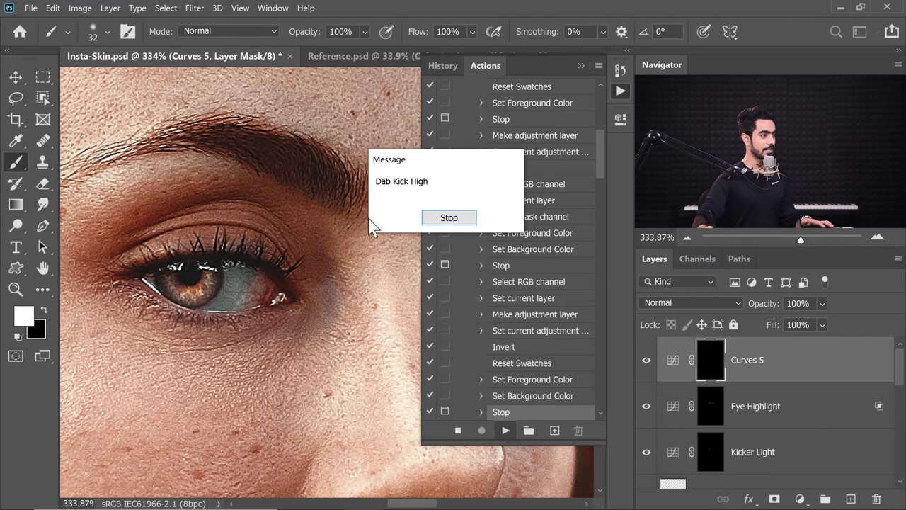
pyautogui.click(449, 220)
pyautogui.scroll(2, 200, 296)
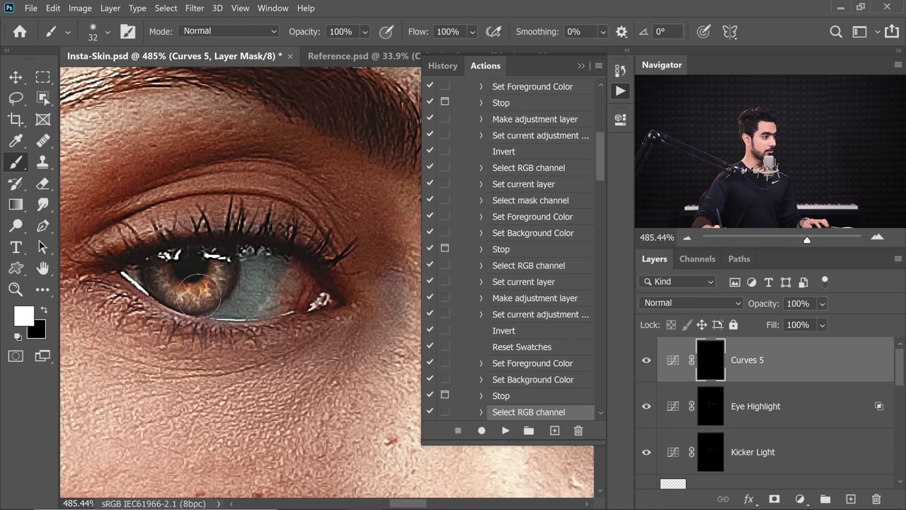
pyautogui.moveTo(199, 295)
pyautogui.mouseDown()
pyautogui.moveTo(211, 297)
pyautogui.moveTo(203, 286)
pyautogui.mouseUp()
pyautogui.click(193, 287)
pyautogui.moveTo(277, 251); pyautogui.dragTo(263, 247)
pyautogui.moveTo(262, 247); pyautogui.dragTo(211, 245)
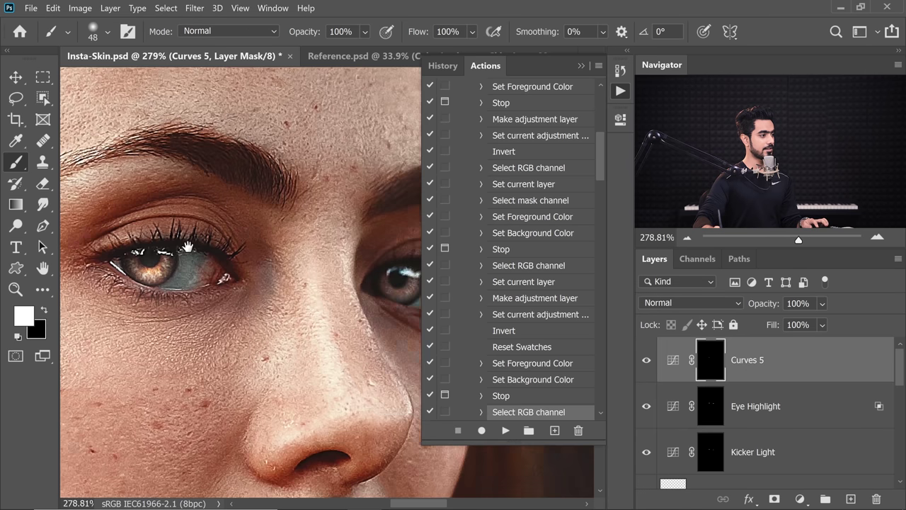
pyautogui.scroll(2, 296, 292)
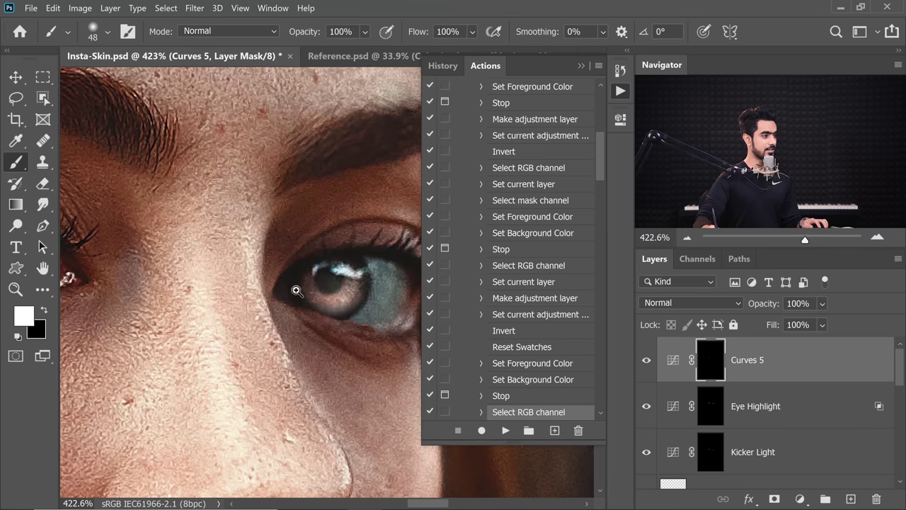
pyautogui.scroll(-5, 235, 287)
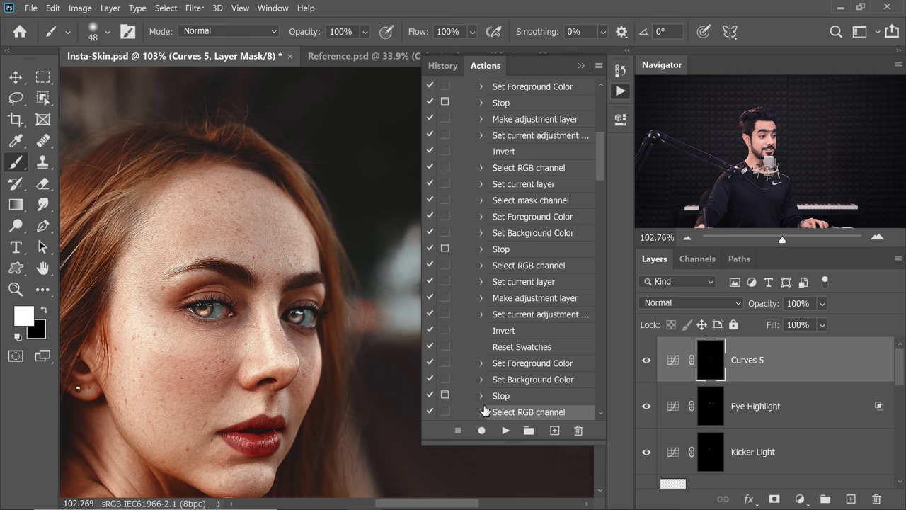
# Continue the eye action to the Brighten Eye White stage and paint the whites of both eyes on its mask with a brush of about 21 px
pyautogui.click(506, 431)
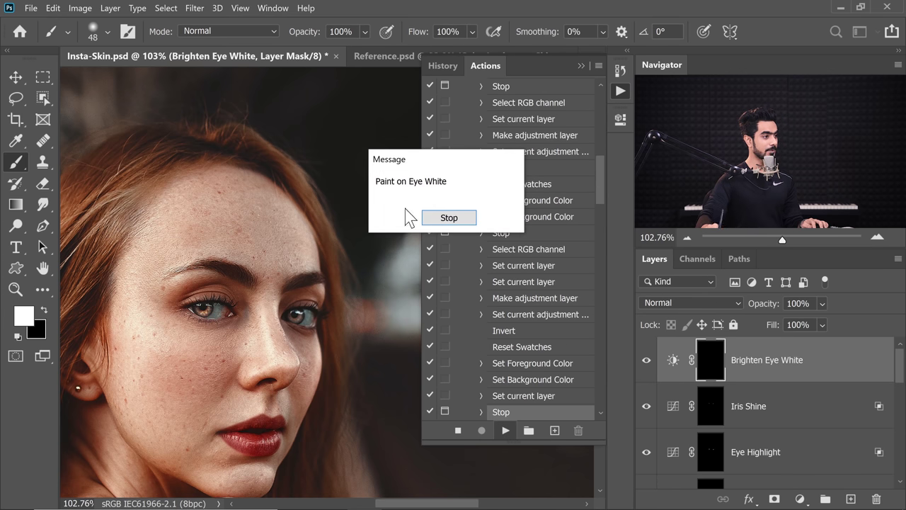
pyautogui.click(449, 219)
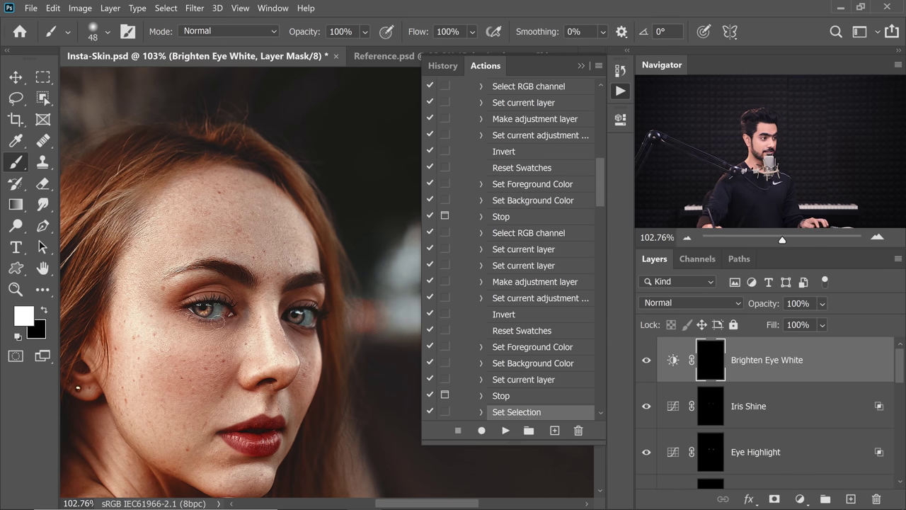
pyautogui.scroll(5, 212, 304)
pyautogui.moveTo(233, 262)
pyautogui.mouseDown()
pyautogui.moveTo(234, 284)
pyautogui.moveTo(230, 267)
pyautogui.moveTo(238, 258)
pyautogui.moveTo(266, 284)
pyautogui.moveTo(267, 275)
pyautogui.moveTo(203, 298)
pyautogui.mouseUp()
pyautogui.keyDown('alt'); pyautogui.rightClick(247, 276); pyautogui.keyUp('alt')
pyautogui.moveTo(371, 240)
pyautogui.mouseDown()
pyautogui.moveTo(111, 235)
pyautogui.moveTo(105, 220)
pyautogui.mouseUp()
pyautogui.moveTo(310, 296)
pyautogui.mouseDown()
pyautogui.moveTo(300, 322)
pyautogui.moveTo(338, 297)
pyautogui.mouseUp()
pyautogui.scroll(-2, 335, 285)
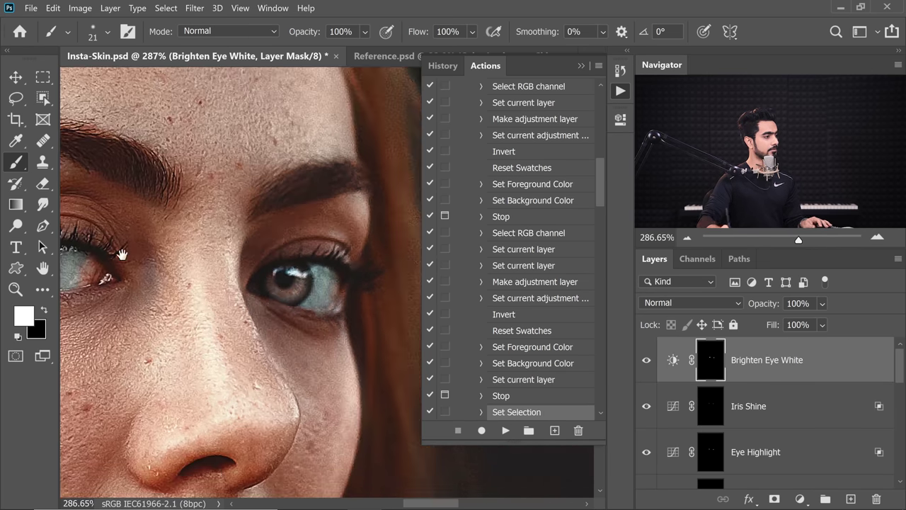
# Continue the eye action to the Boost Iris Color stage and paint both irises white on its mask with a 33 px brush
pyautogui.click(505, 430)
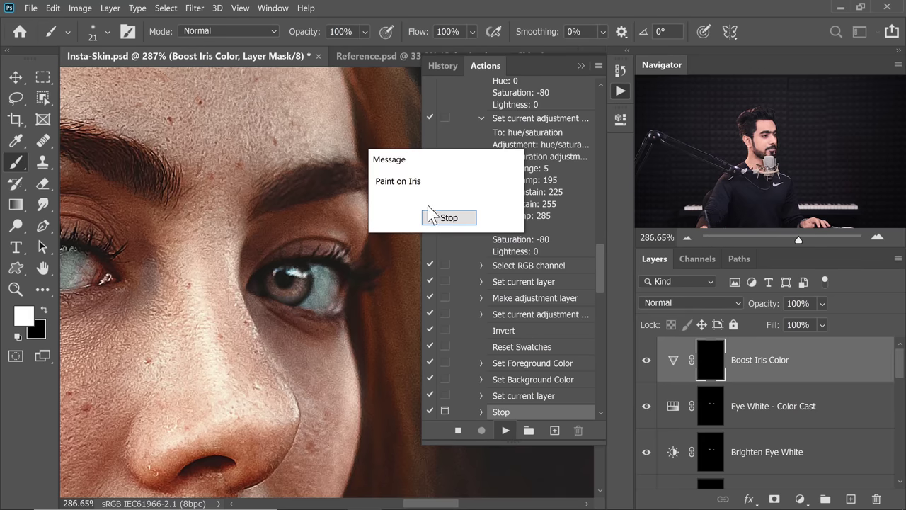
pyautogui.click(449, 217)
pyautogui.scroll(1, 298, 284)
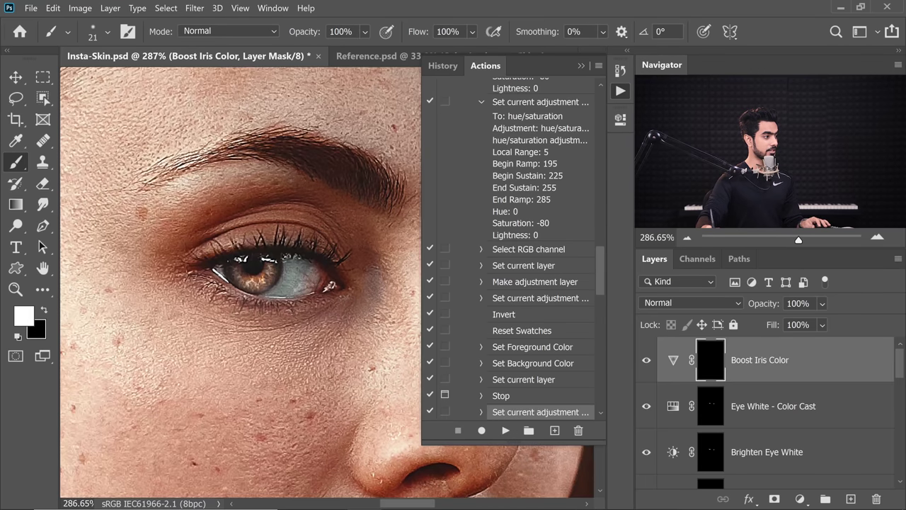
pyautogui.scroll(1, 298, 283)
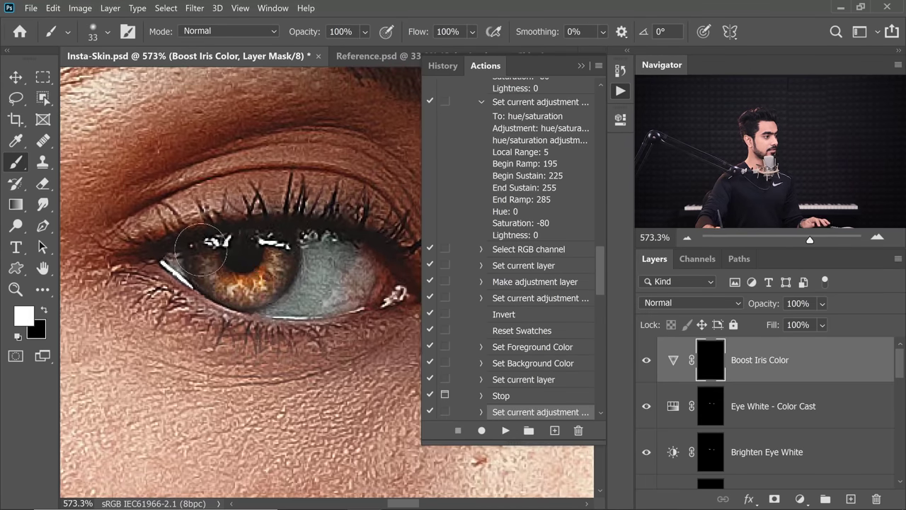
pyautogui.scroll(-3, 287, 243)
pyautogui.scroll(2, 287, 243)
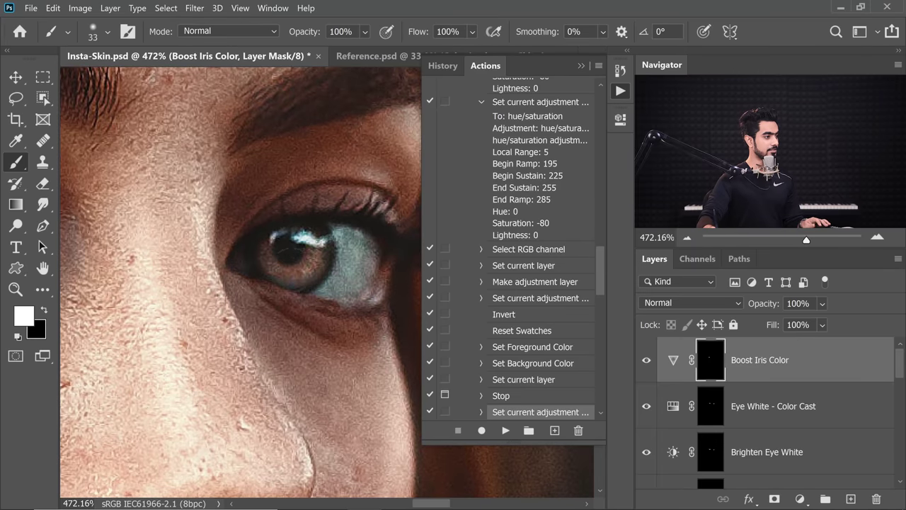
# Continue the eye action to the Sharpen Eye stage and apply its High Pass filter with a radius of 2 pixels
pyautogui.click(506, 430)
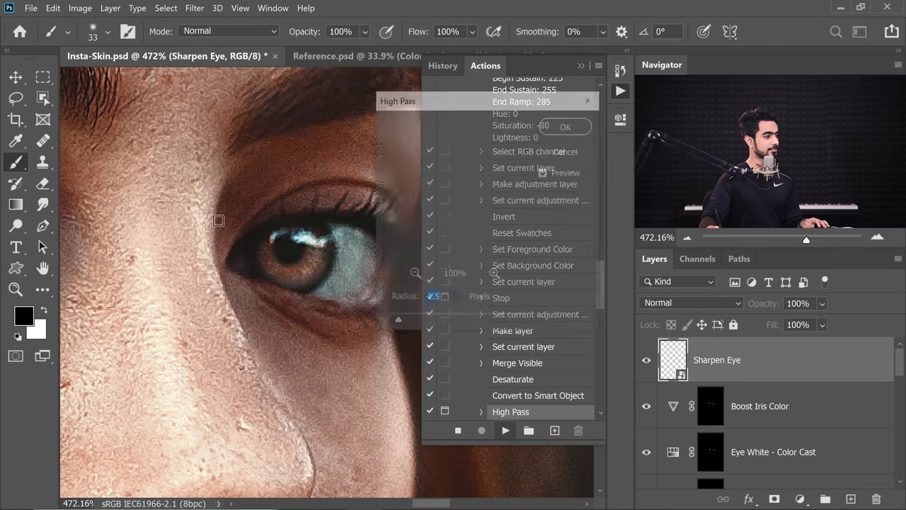
pyautogui.scroll(-2, 216, 243)
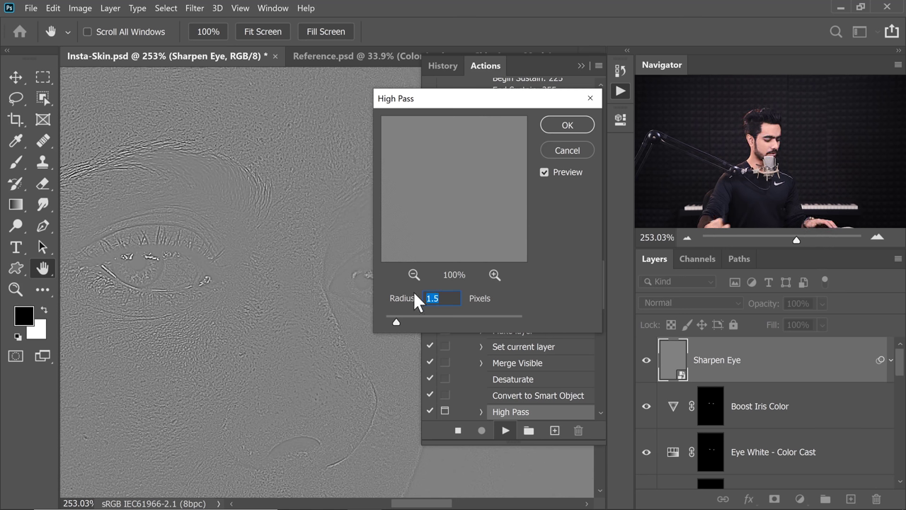
pyautogui.write('2')
pyautogui.click(553, 130)
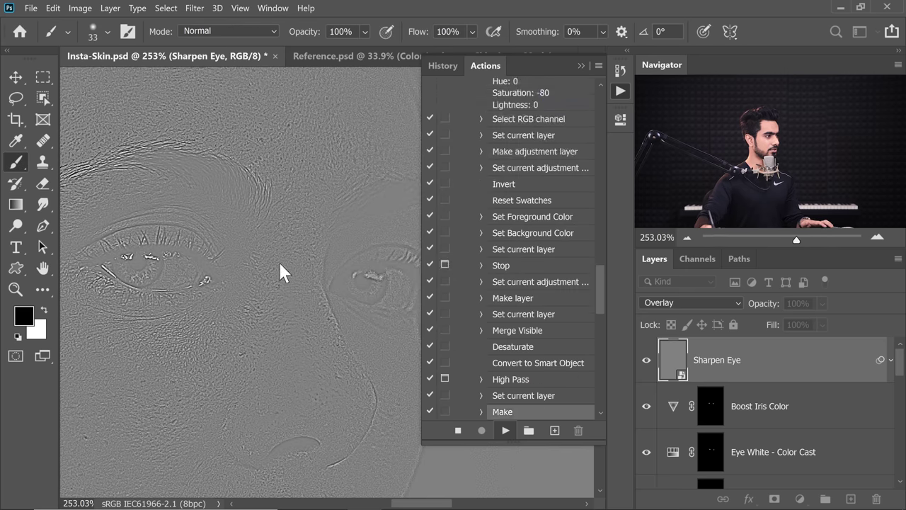
# Paint white over both eyes on the Sharpen Eye mask with a soft 77 px brush
pyautogui.click(447, 219)
pyautogui.moveTo(141, 269)
pyautogui.mouseDown()
pyautogui.moveTo(152, 257)
pyautogui.moveTo(198, 252)
pyautogui.mouseUp()
pyautogui.hotkey('ctrl', 'z')
pyautogui.moveTo(138, 256)
pyautogui.mouseDown()
pyautogui.moveTo(36, 251)
pyautogui.moveTo(149, 259)
pyautogui.mouseUp()
pyautogui.moveTo(354, 283); pyautogui.dragTo(371, 293)
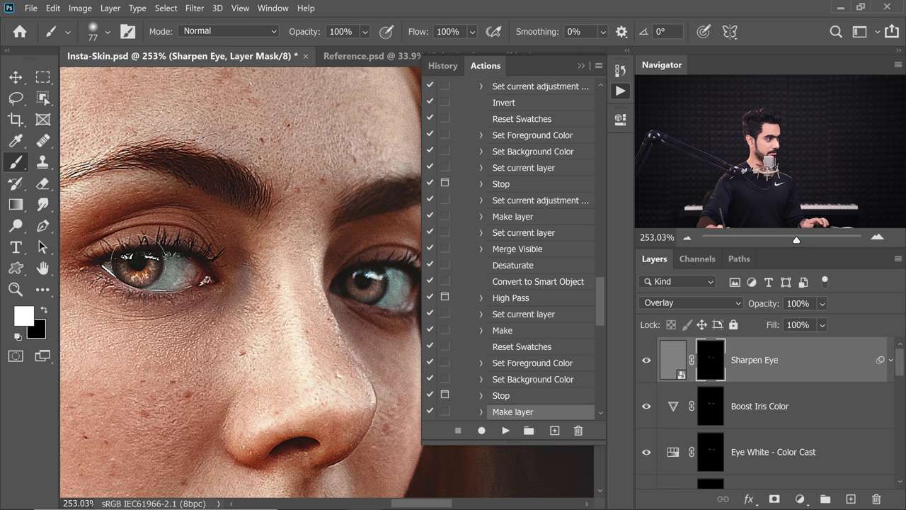
# Create the Iris Details layer with a 4-pixel High Pass, paint both irises on its mask with a 38 px brush and finish the eye action
pyautogui.click(505, 431)
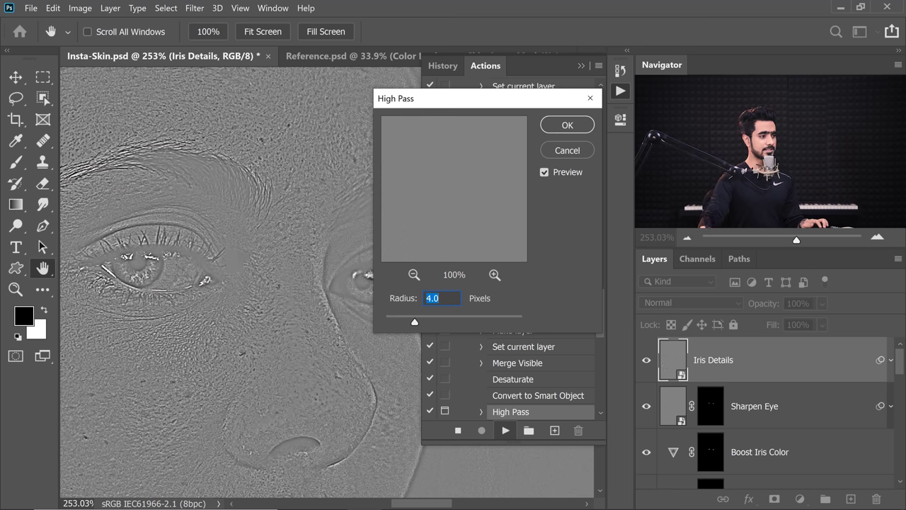
pyautogui.click(558, 128)
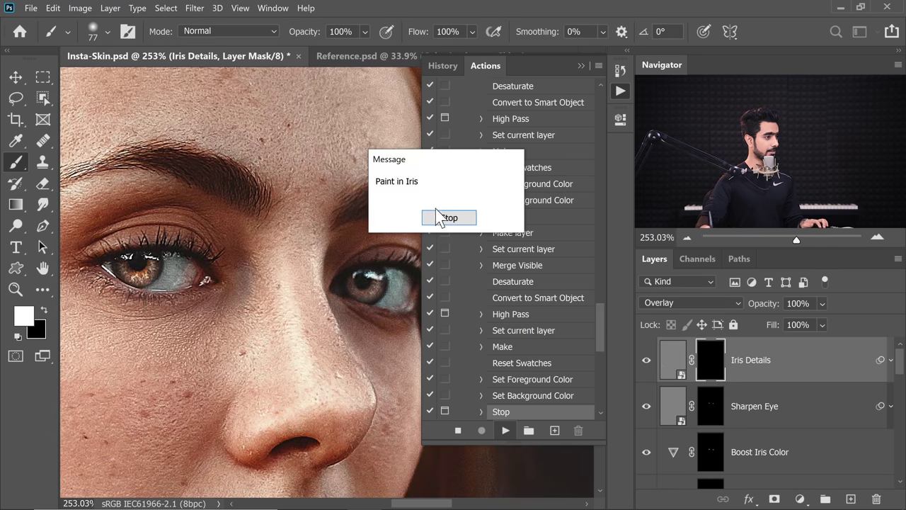
pyautogui.click(449, 217)
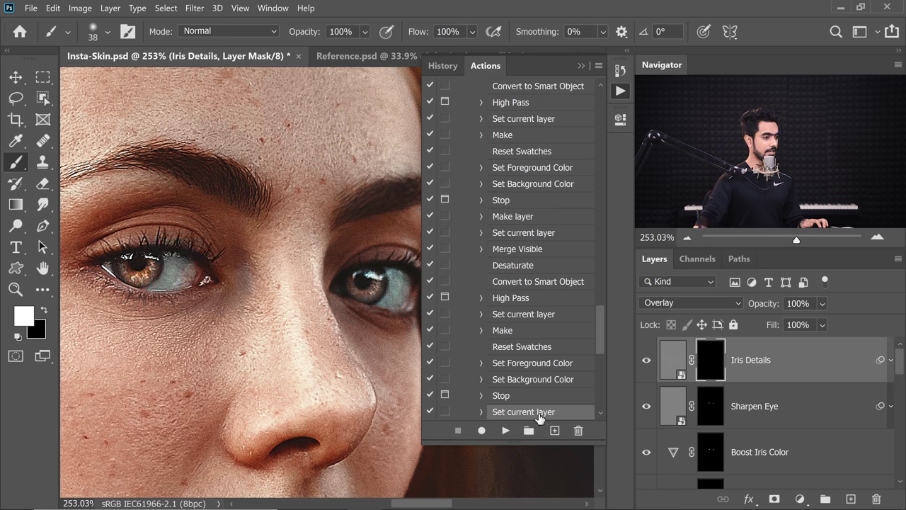
pyautogui.click(506, 430)
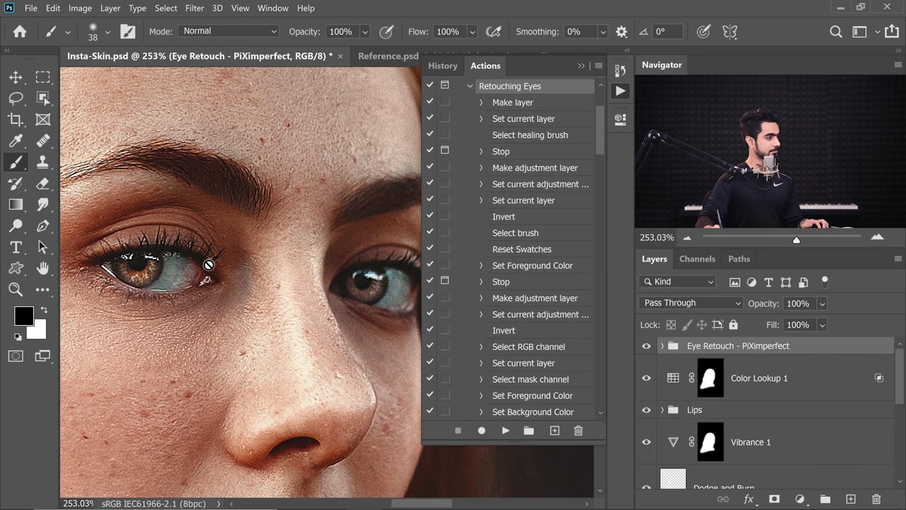
pyautogui.click(581, 66)
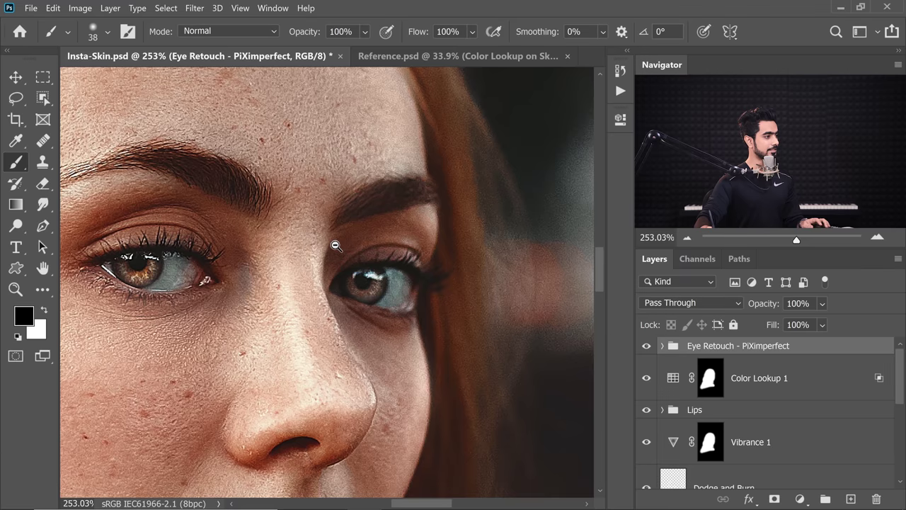
# Compare the portrait with and without the Eye Retouch - PiXimperfect group, both close up and at full view
pyautogui.scroll(-2, 328, 219)
pyautogui.click(646, 347)
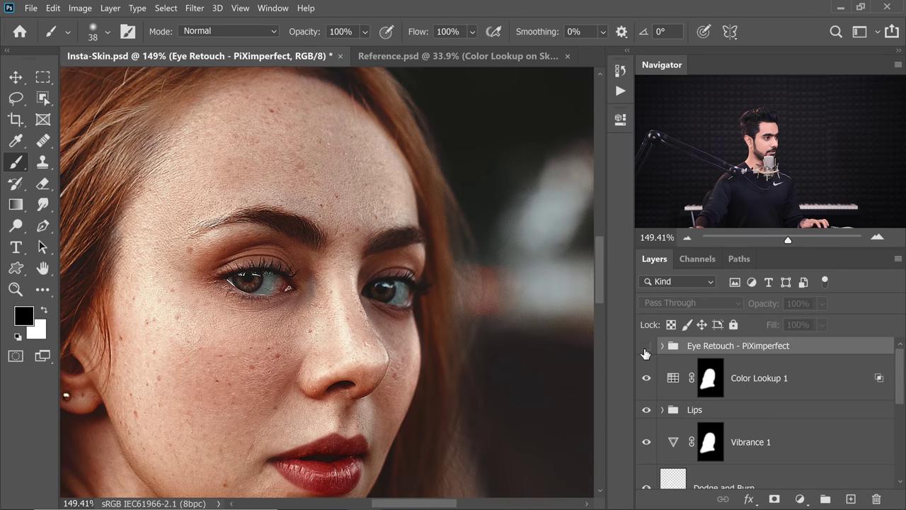
pyautogui.click(647, 347)
pyautogui.click(646, 347)
pyautogui.click(646, 347)
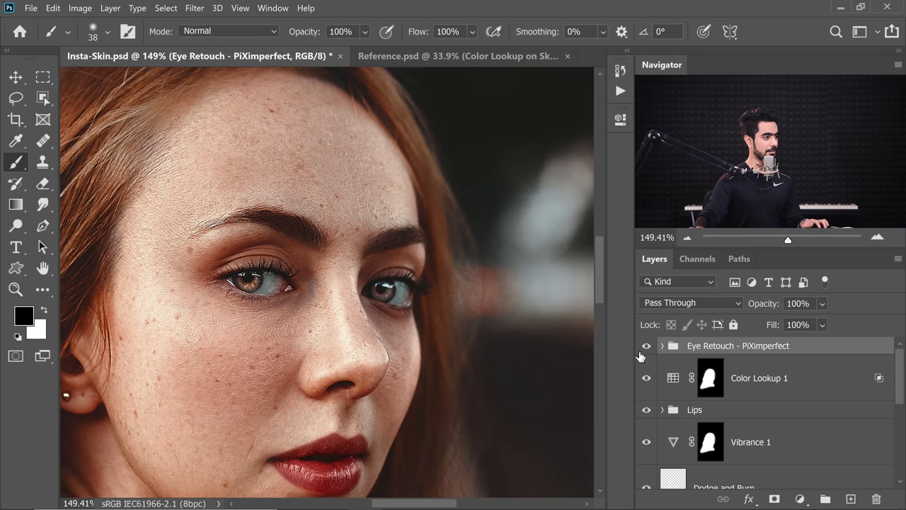
pyautogui.hotkey('ctrl', '0')
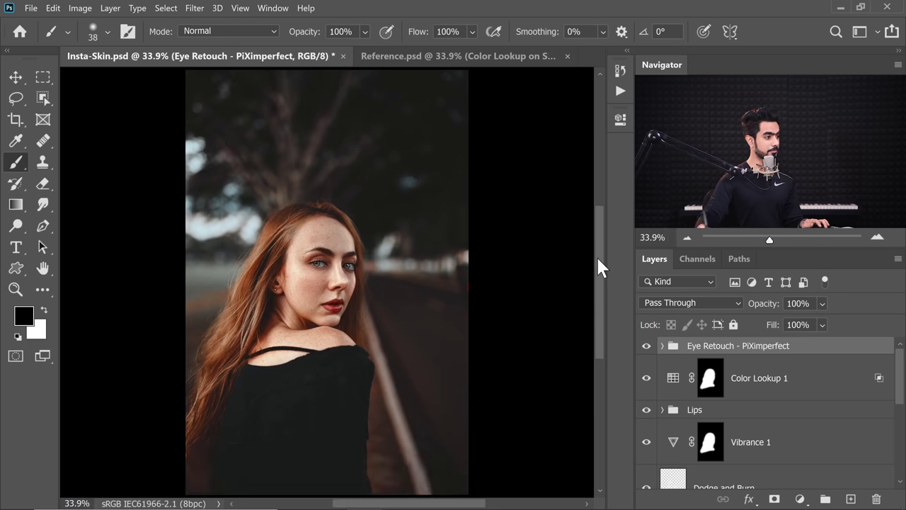
pyautogui.click(646, 346)
pyautogui.click(645, 347)
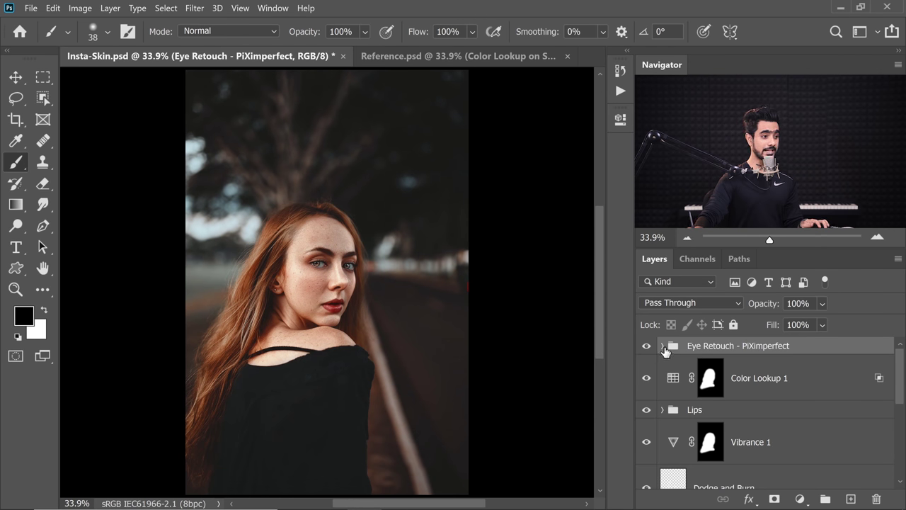
# Expand the Eye Retouch - PiXimperfect group and review the Kicker Light layer and the Eye Highlight curve
pyautogui.click(662, 346)
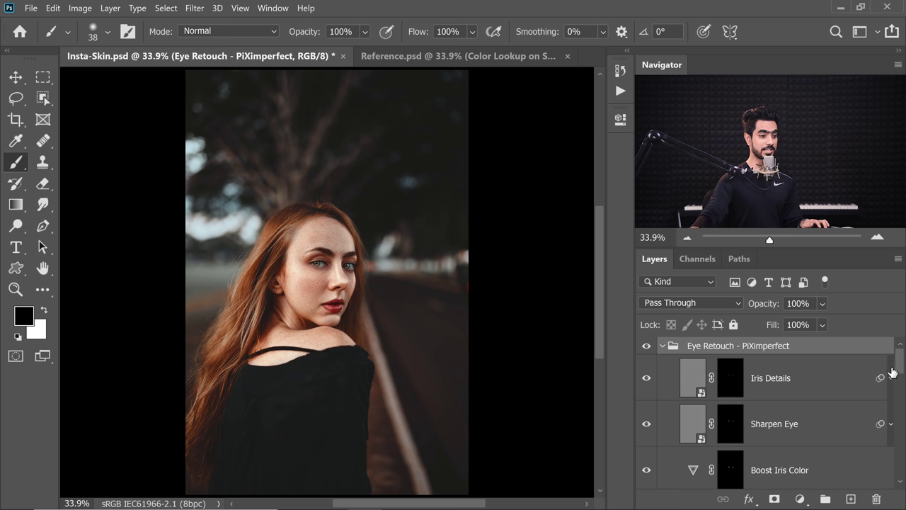
pyautogui.moveTo(893, 371); pyautogui.dragTo(896, 425)
pyautogui.click(806, 403)
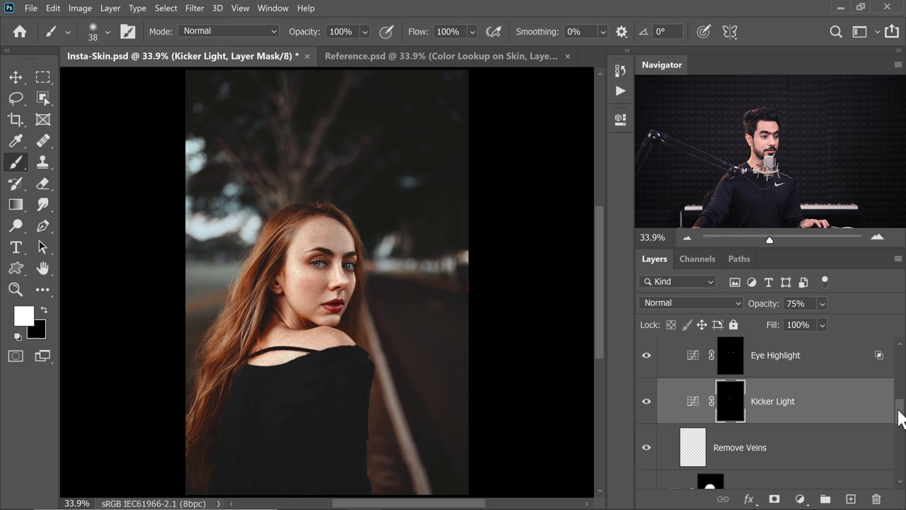
pyautogui.scroll(1, 899, 417)
pyautogui.click(779, 402)
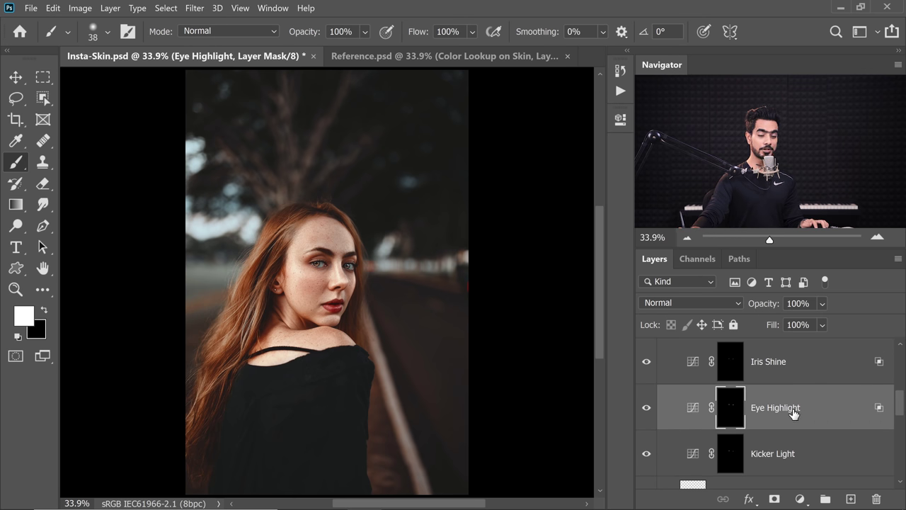
pyautogui.doubleClick(693, 408)
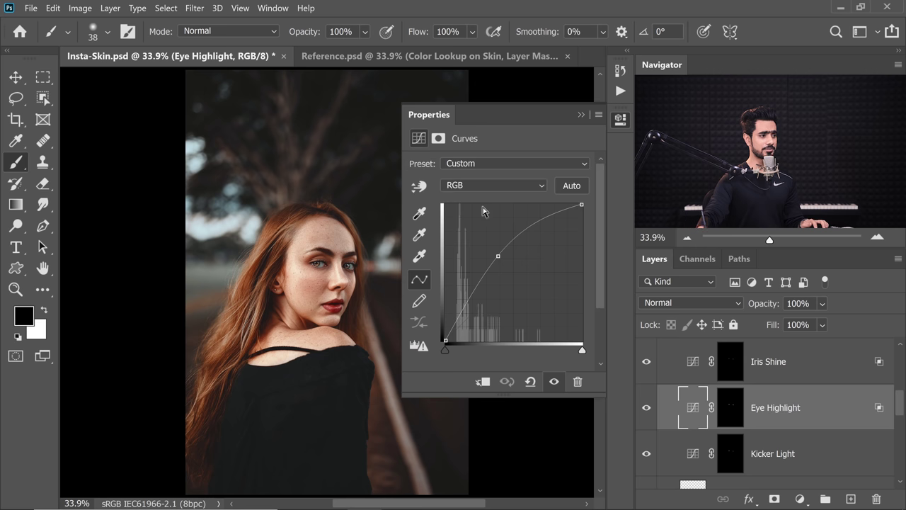
pyautogui.click(581, 115)
# Set the brightness of the Brighten Eye White layer to 43
pyautogui.scroll(3, 893, 397)
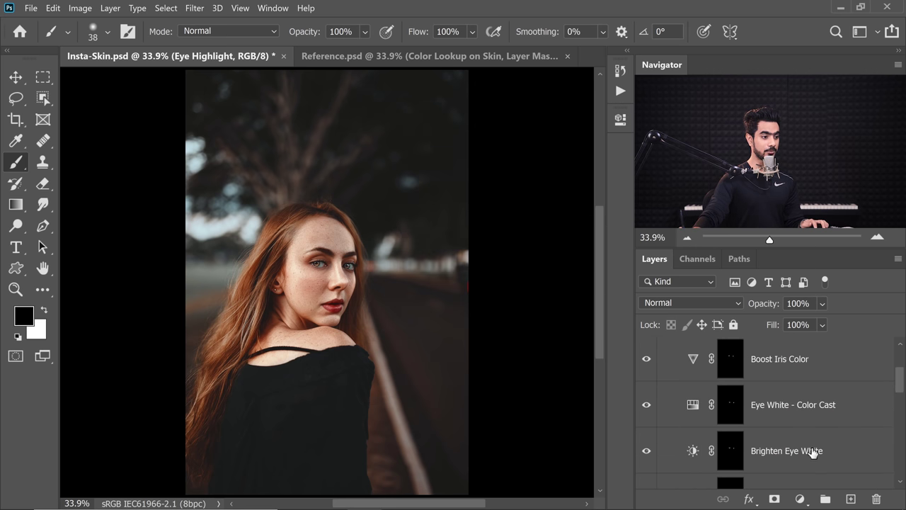
pyautogui.click(730, 451)
pyautogui.doubleClick(692, 453)
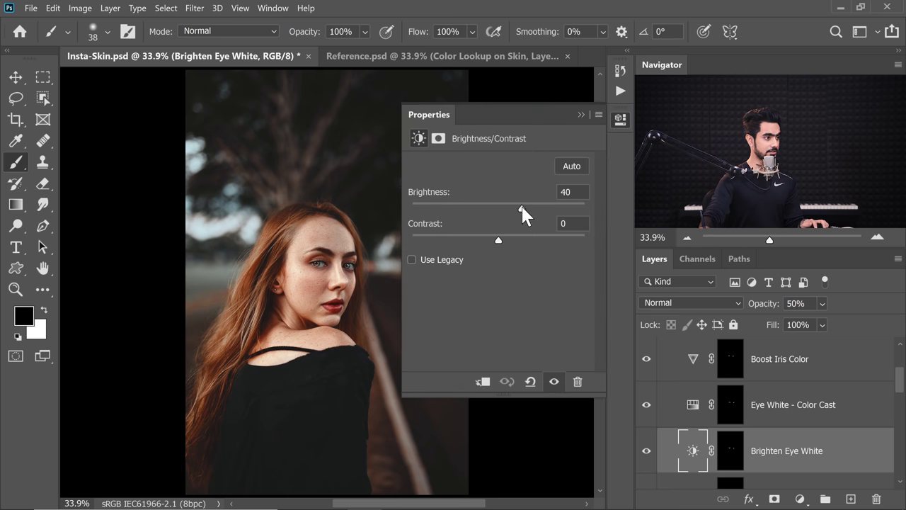
pyautogui.moveTo(521, 207)
pyautogui.mouseDown()
pyautogui.moveTo(551, 209)
pyautogui.moveTo(523, 207)
pyautogui.mouseUp()
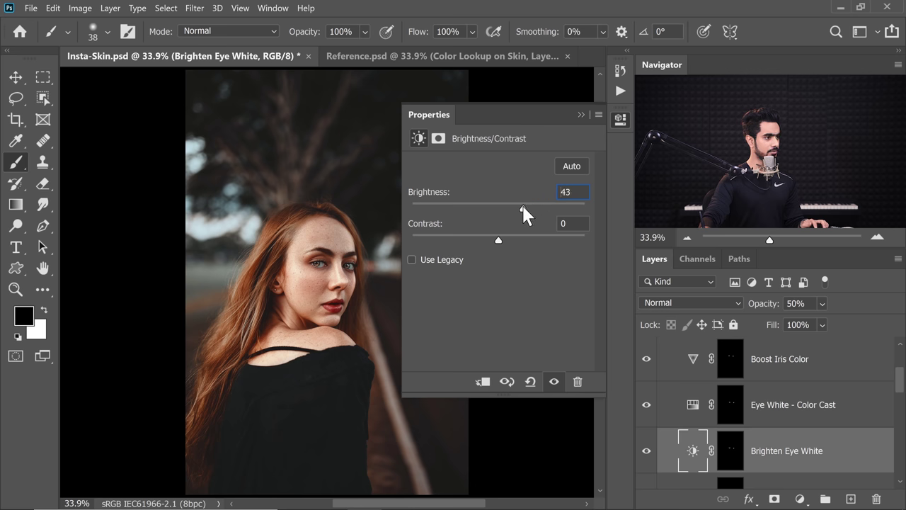
pyautogui.click(581, 114)
# Collapse the Eye Retouch - PiXimperfect group, compare the portrait with and without it, and set its opacity to 90%
pyautogui.scroll(1, 804, 398)
pyautogui.click(758, 442)
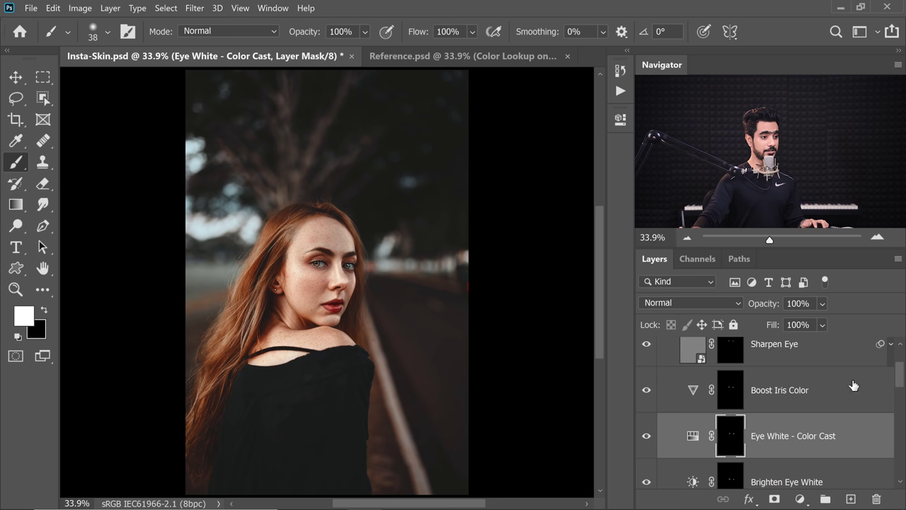
pyautogui.moveTo(901, 386); pyautogui.dragTo(901, 373)
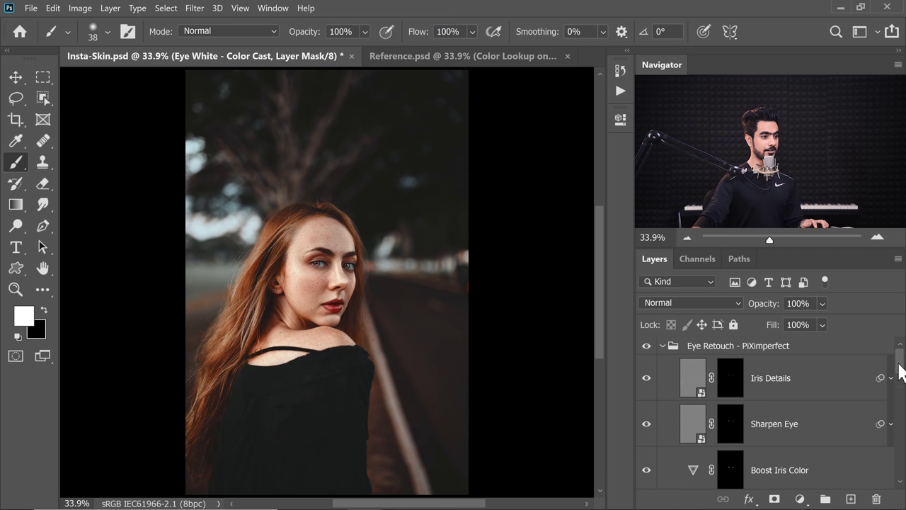
pyautogui.click(663, 347)
pyautogui.click(646, 347)
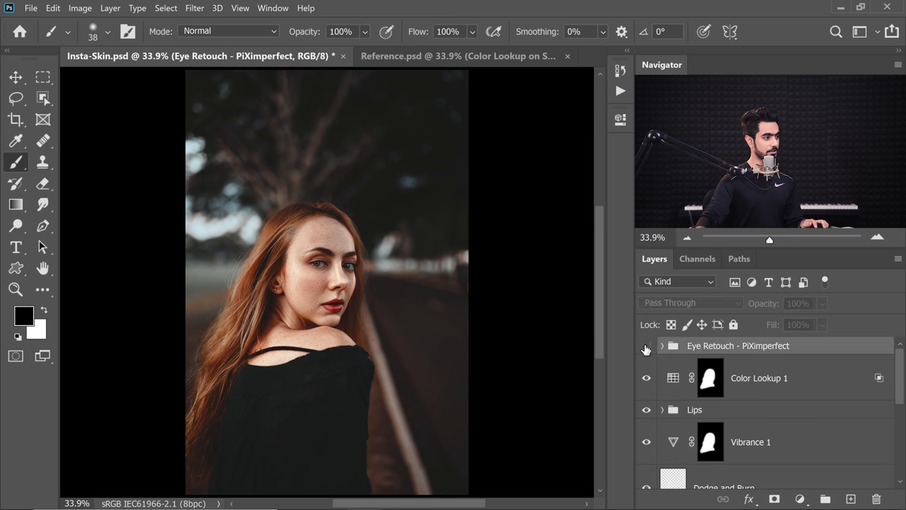
pyautogui.click(646, 347)
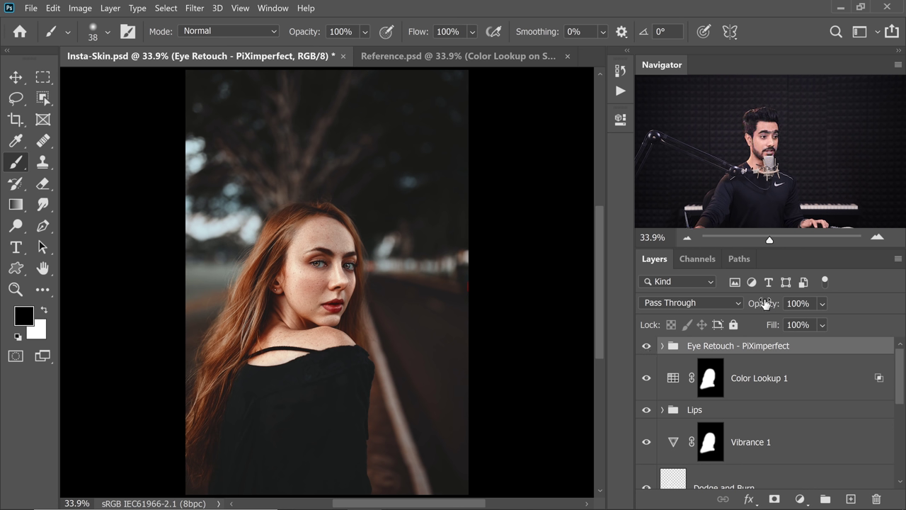
pyautogui.moveTo(763, 306); pyautogui.dragTo(666, 317)
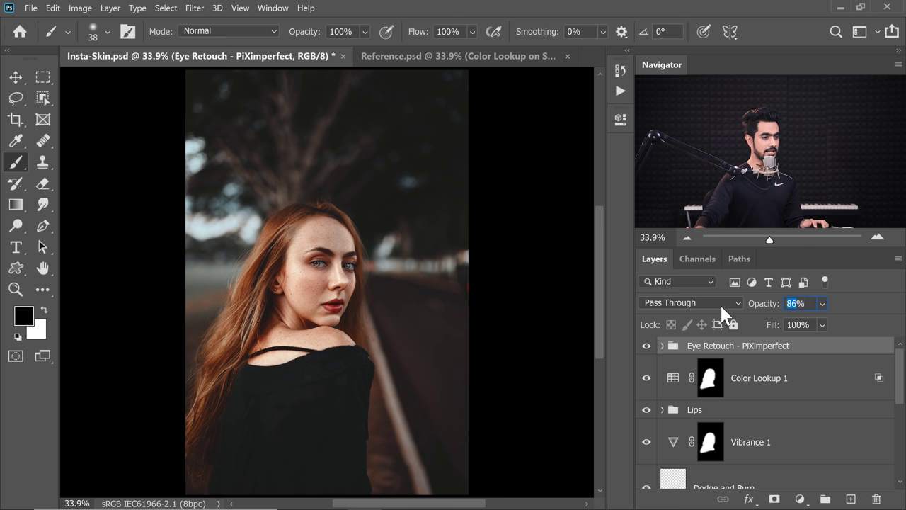
pyautogui.press('Return')
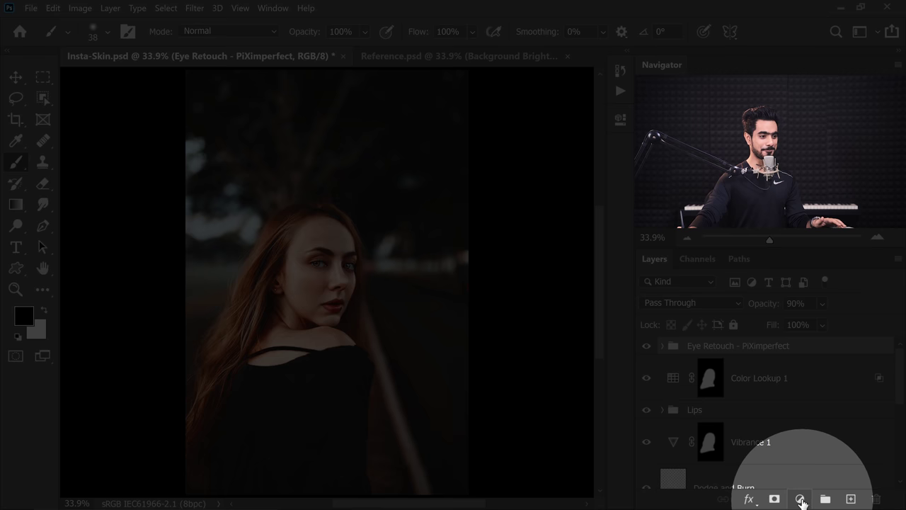
# Add a Curves adjustment layer above the Eye Retouch group, lifting the highlights with one point and anchoring the darker tones with another
pyautogui.click(801, 499)
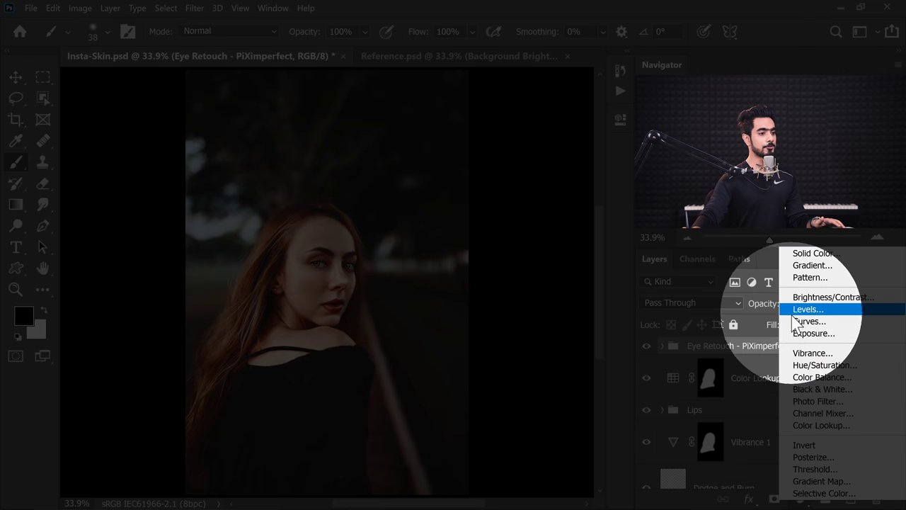
pyautogui.click(804, 321)
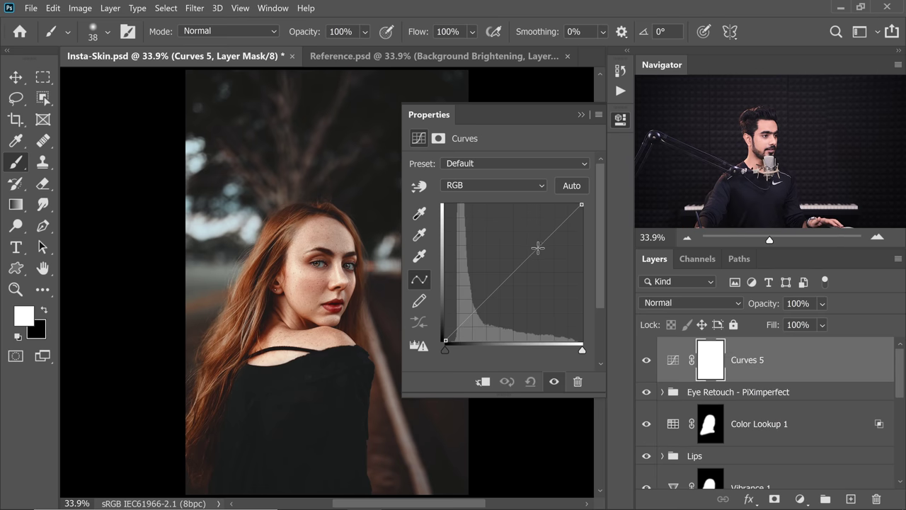
pyautogui.moveTo(538, 250); pyautogui.dragTo(531, 241)
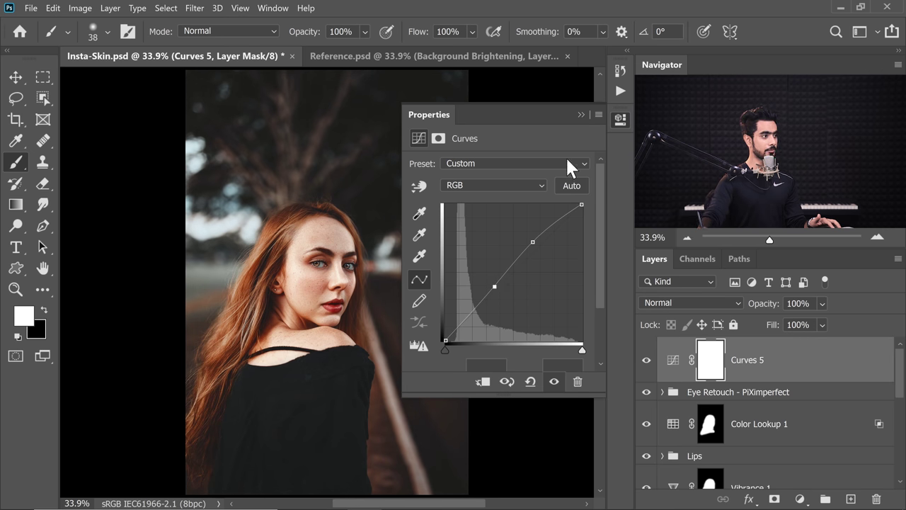
pyautogui.click(582, 114)
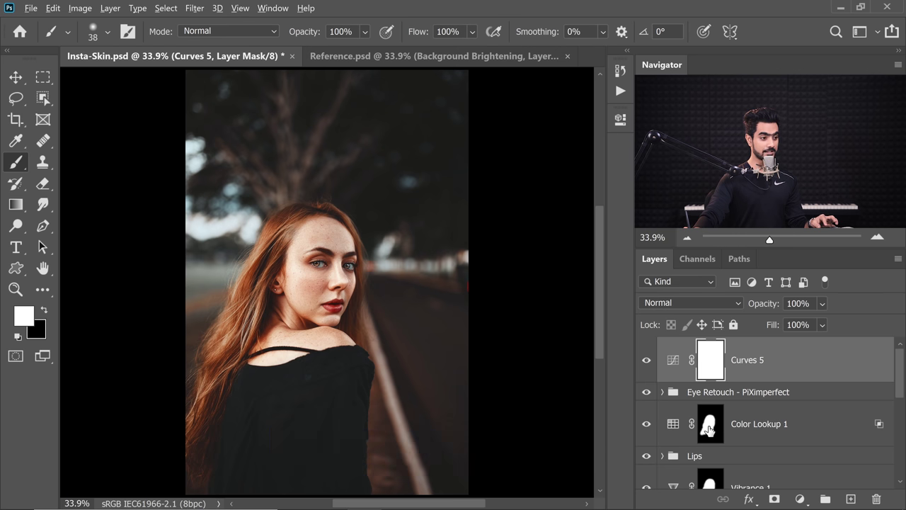
# Replace the Curves 5 mask with a copy of the Color Lookup 1 mask and invert it so only the background is affected
pyautogui.moveTo(708, 428); pyautogui.dragTo(715, 388)
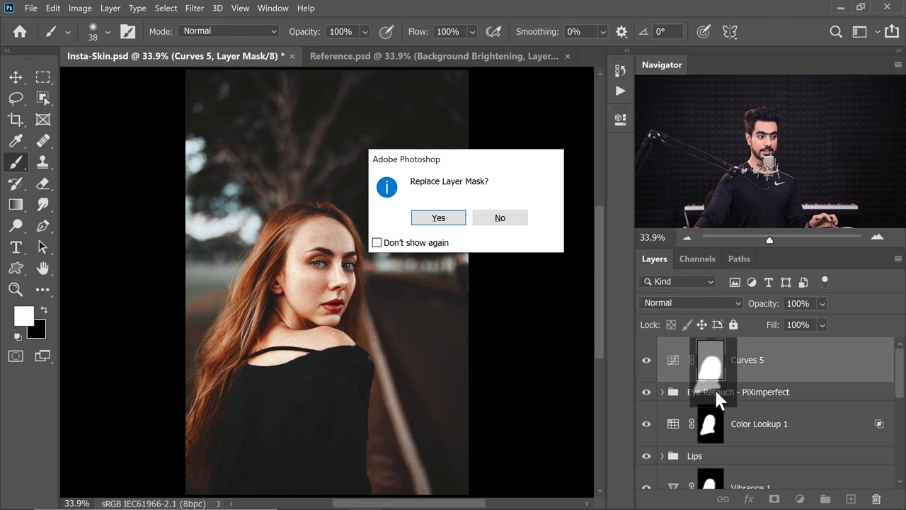
pyautogui.click(438, 218)
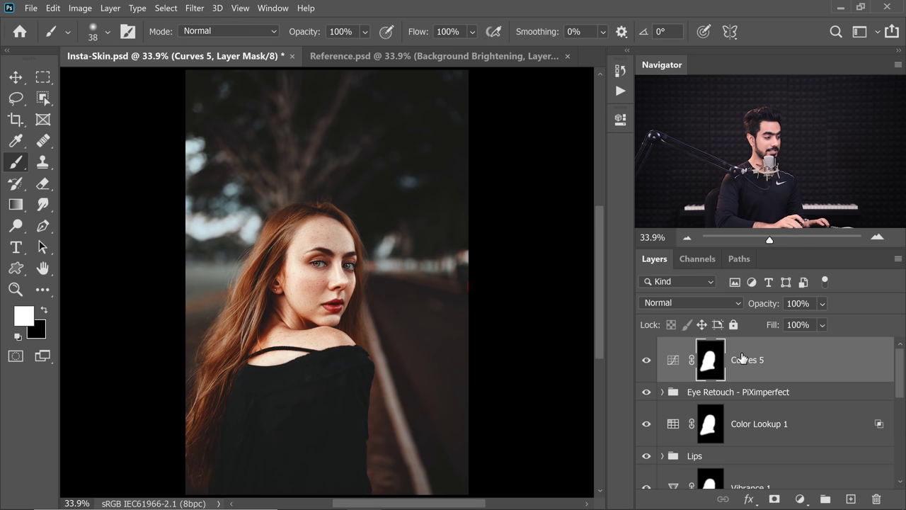
pyautogui.hotkey('ctrl', 'i')
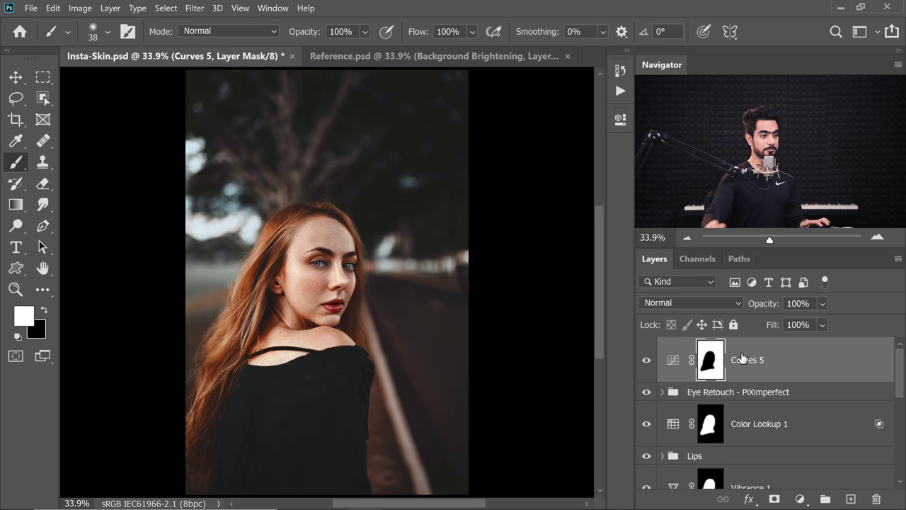
pyautogui.click(646, 362)
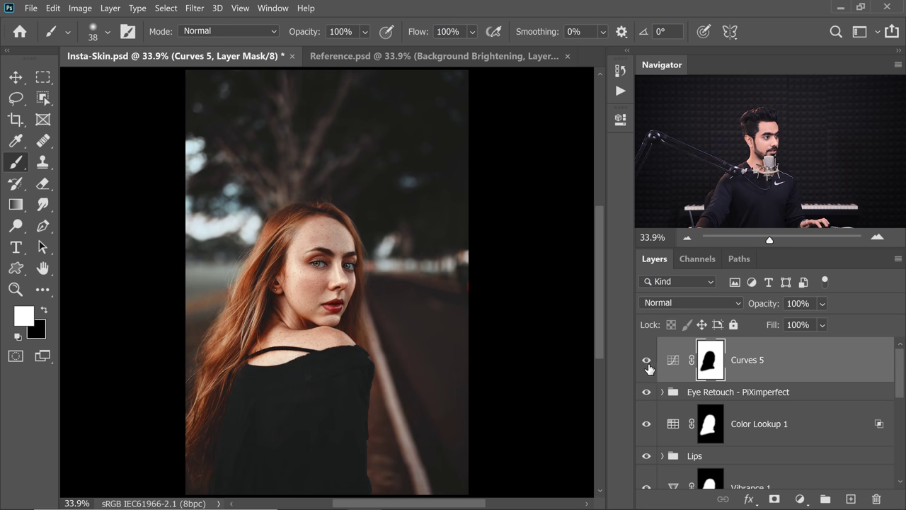
# Raise the highlight point of the Curves 5 curve slightly and compare the background with and without the layer
pyautogui.doubleClick(672, 360)
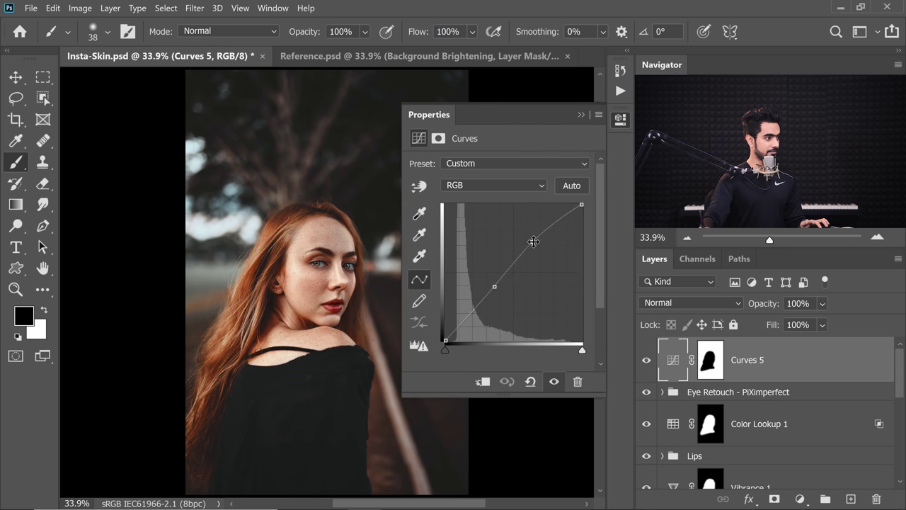
pyautogui.moveTo(531, 240); pyautogui.dragTo(530, 239)
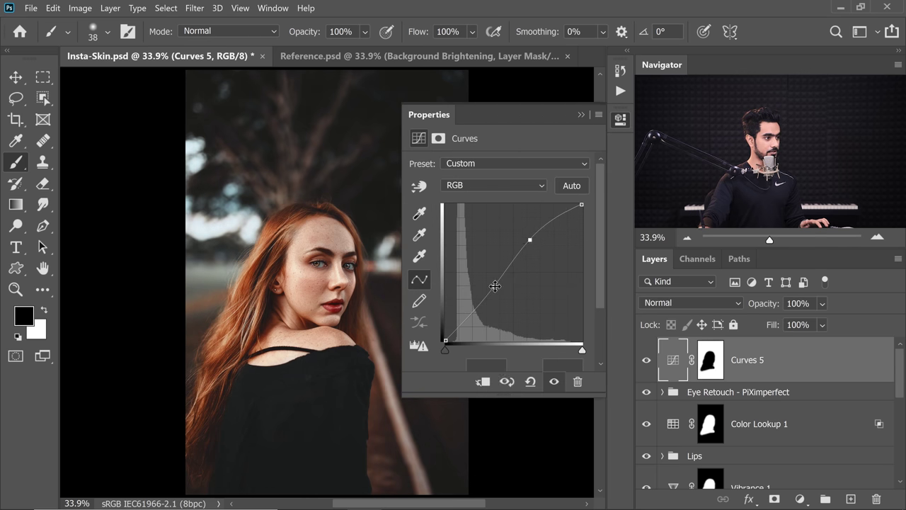
pyautogui.click(581, 114)
pyautogui.click(647, 360)
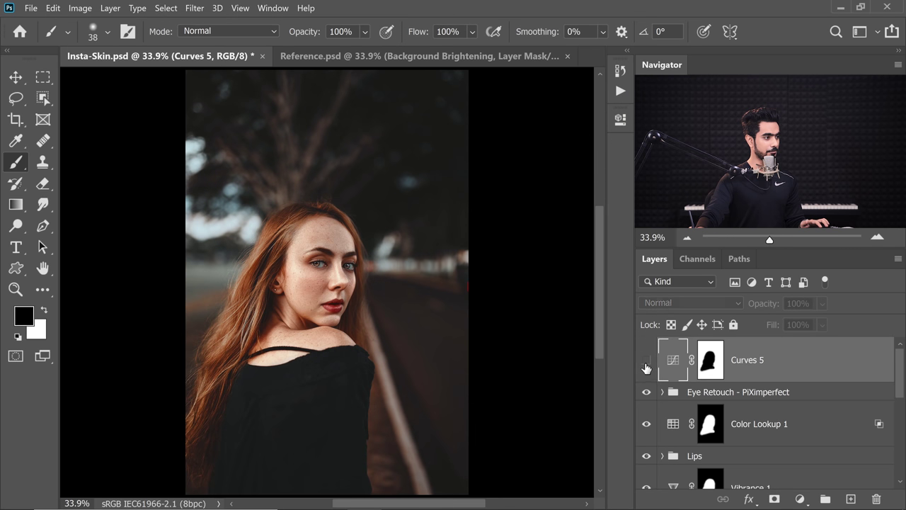
pyautogui.click(646, 361)
# Bring the Background layer into view in the layer stack and zoom in on the portrait to inspect the overall edit
pyautogui.moveTo(898, 364); pyautogui.dragTo(890, 475)
pyautogui.scroll(2, 340, 265)
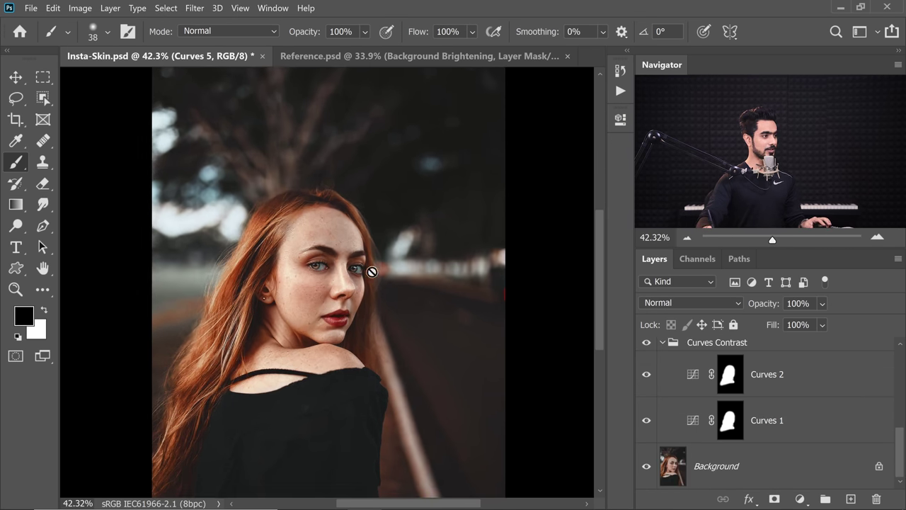